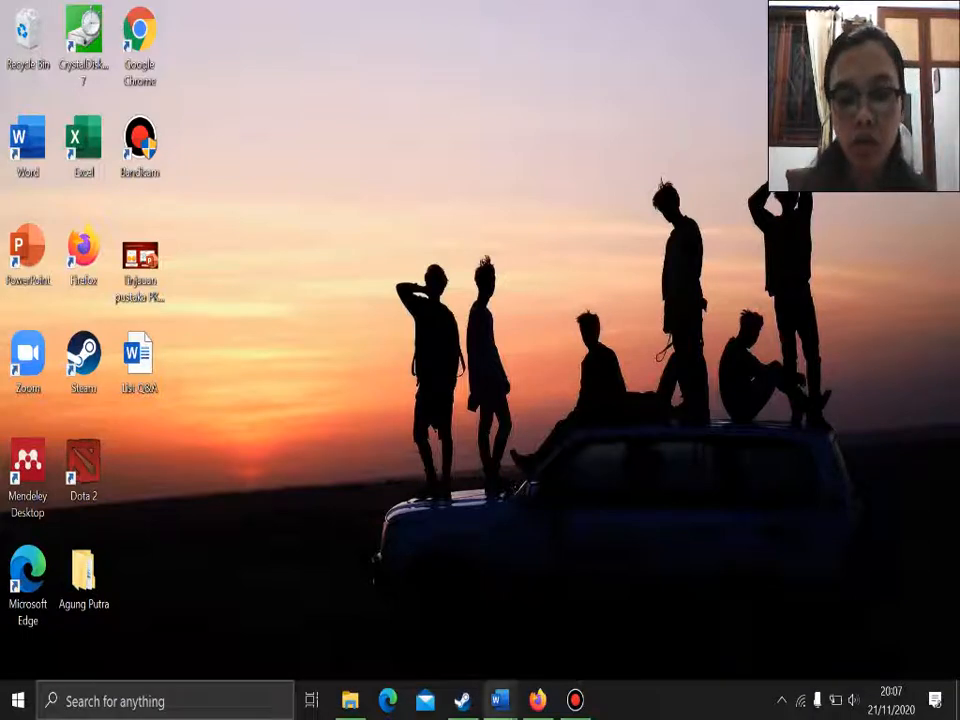
View the finished book cover in the cover document for reference and switch to the blank Document2
{"action": "mouse_move", "coordinate": [500, 701]}
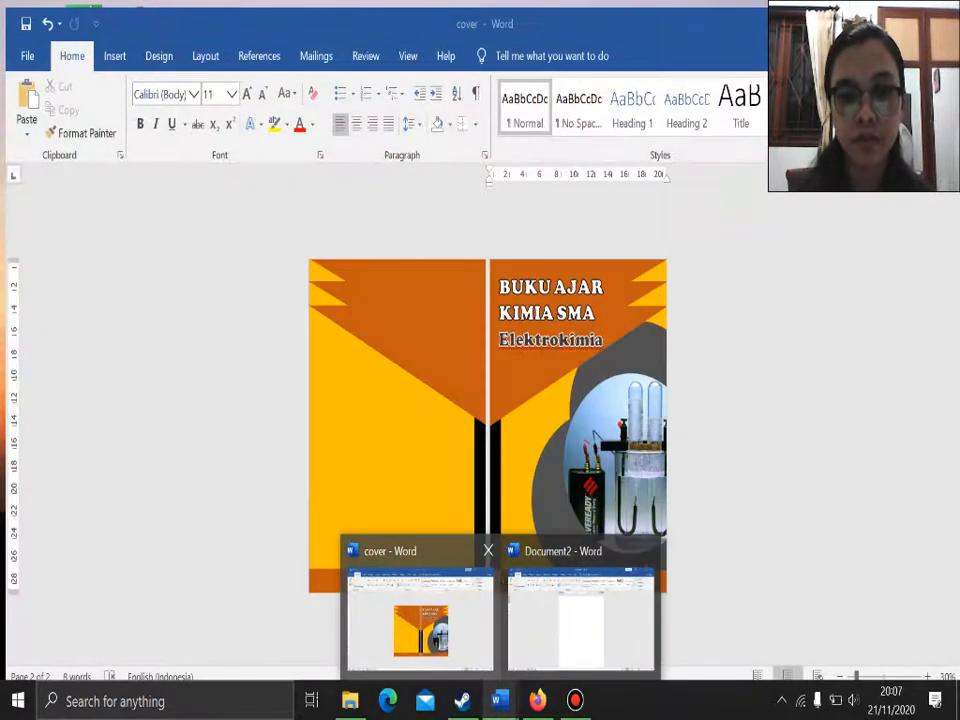
{"action": "left_click", "coordinate": [420, 615]}
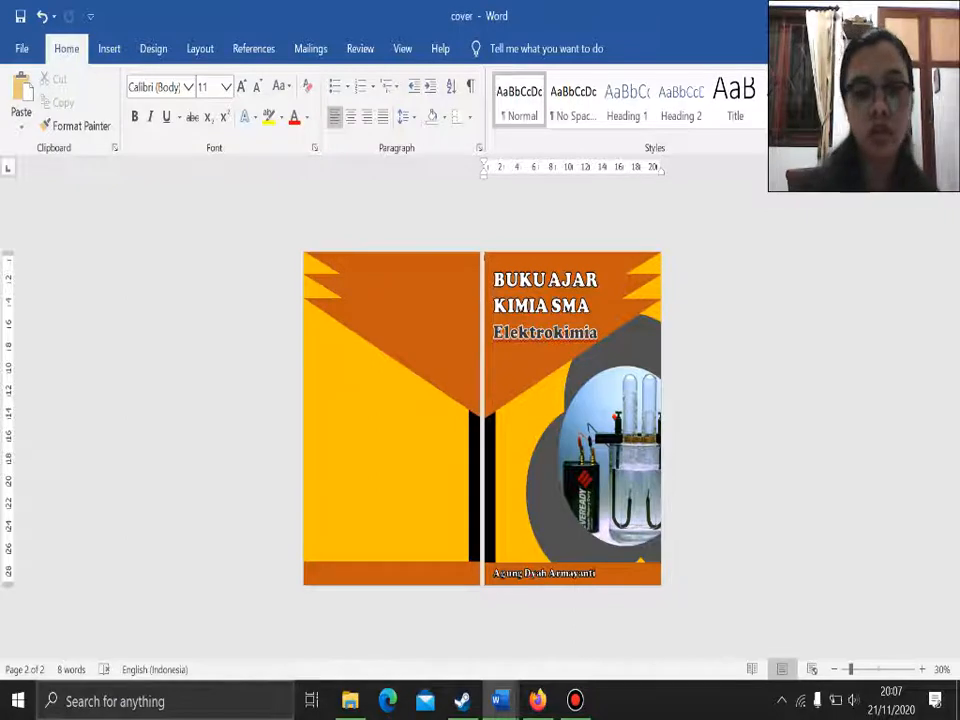
{"action": "left_click", "coordinate": [500, 700]}
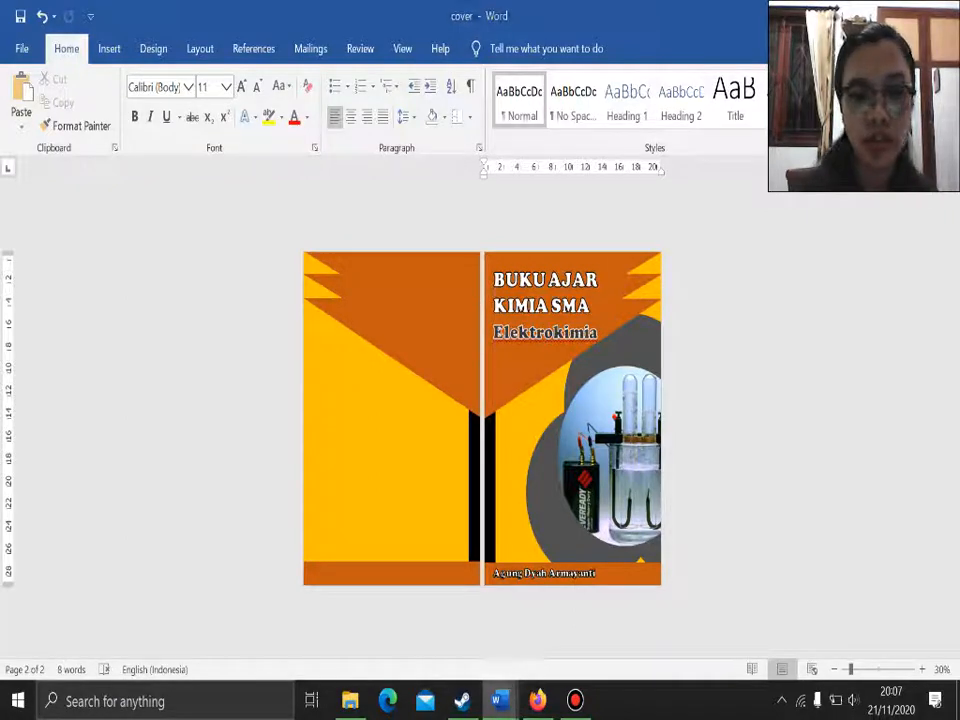
{"action": "left_click", "coordinate": [580, 615]}
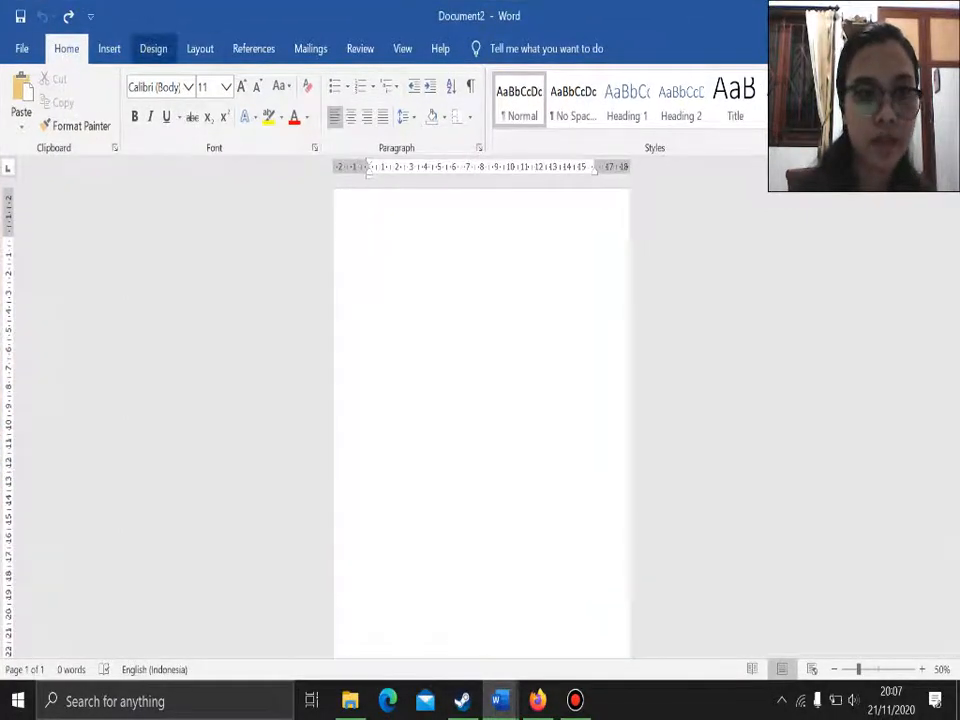
Apply the last custom margin setting to the page, with 0,5 cm on all four sides
{"action": "left_click", "coordinate": [200, 48]}
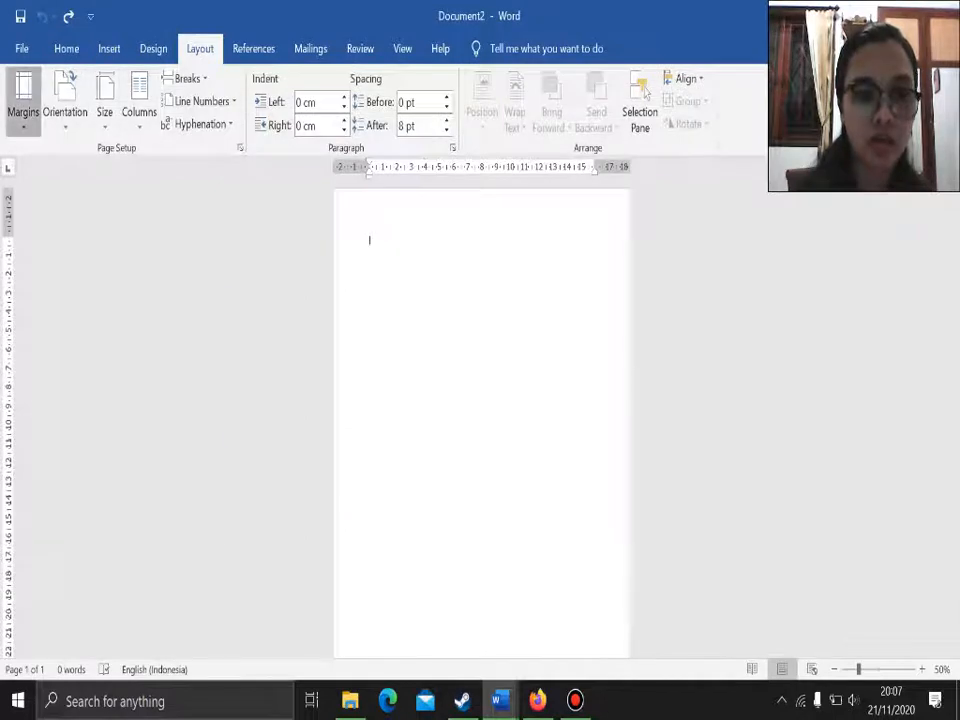
{"action": "left_click", "coordinate": [23, 95]}
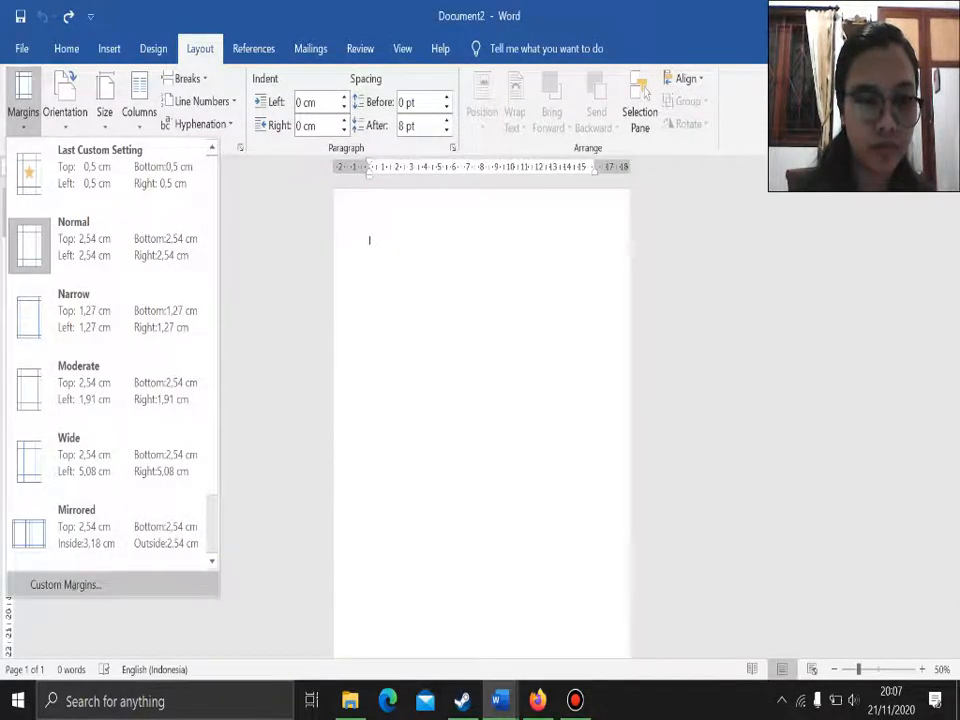
{"action": "left_click", "coordinate": [65, 584]}
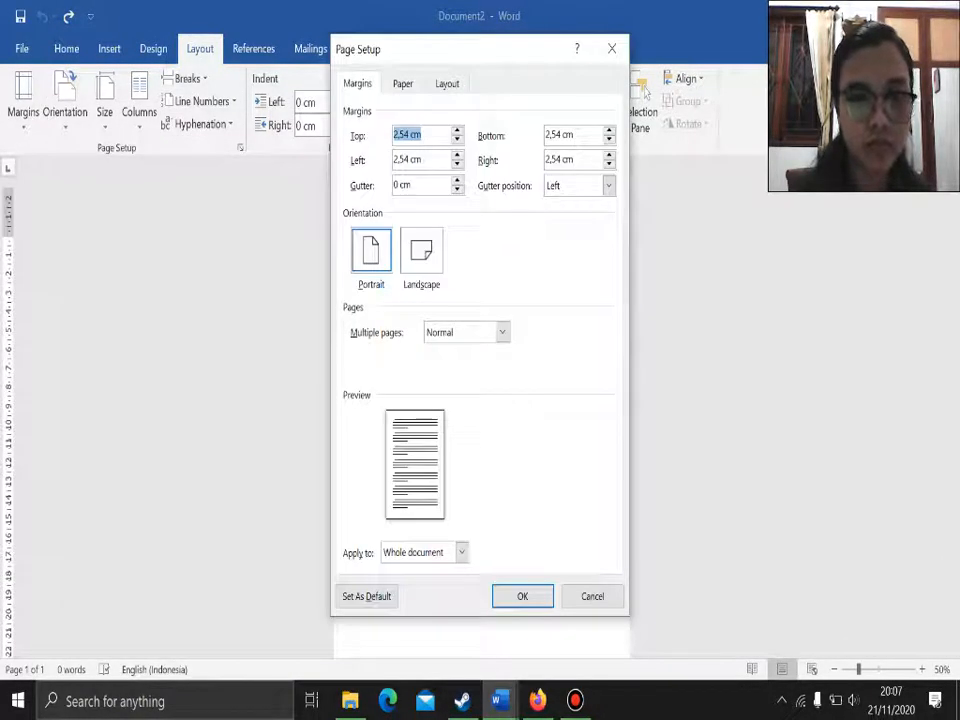
{"action": "left_click", "coordinate": [612, 48]}
{"action": "left_click", "coordinate": [23, 95]}
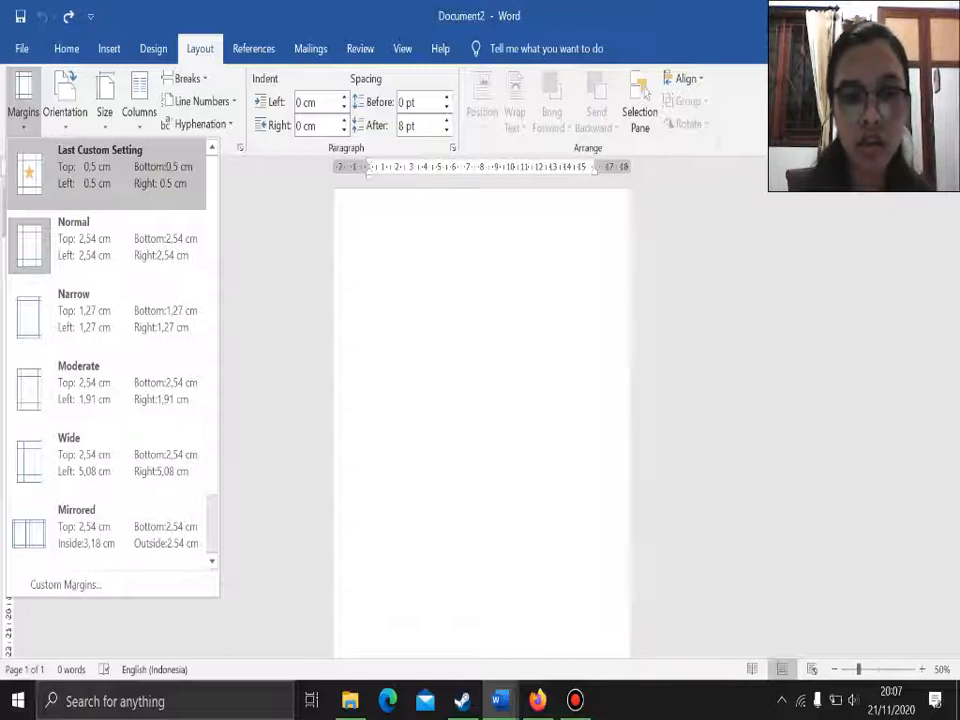
{"action": "key", "text": "Return"}
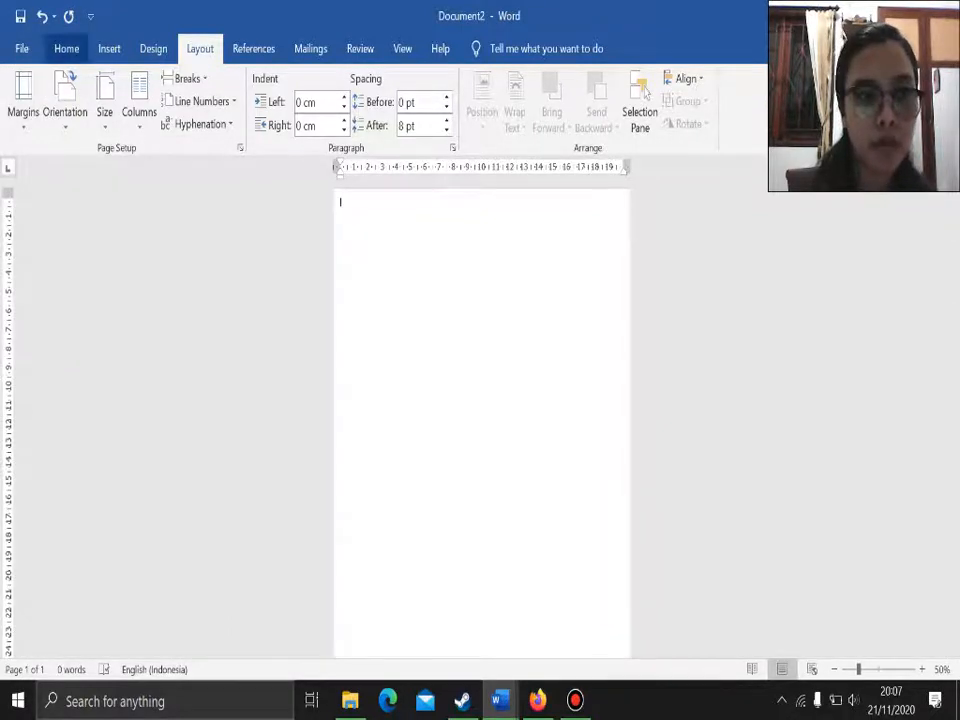
Insert a rectangle shape that stretches from the page's upper-left corner to its lower-right corner
{"action": "left_click", "coordinate": [109, 48]}
{"action": "left_click", "coordinate": [196, 79]}
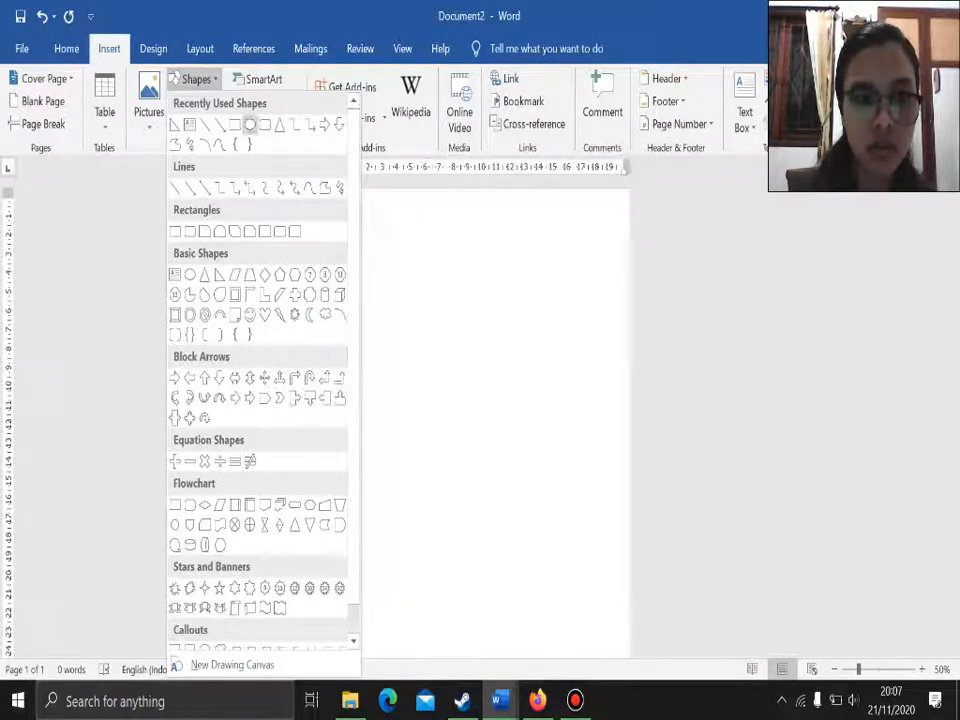
{"action": "left_click", "coordinate": [235, 125]}
{"action": "left_click", "coordinate": [237, 125]}
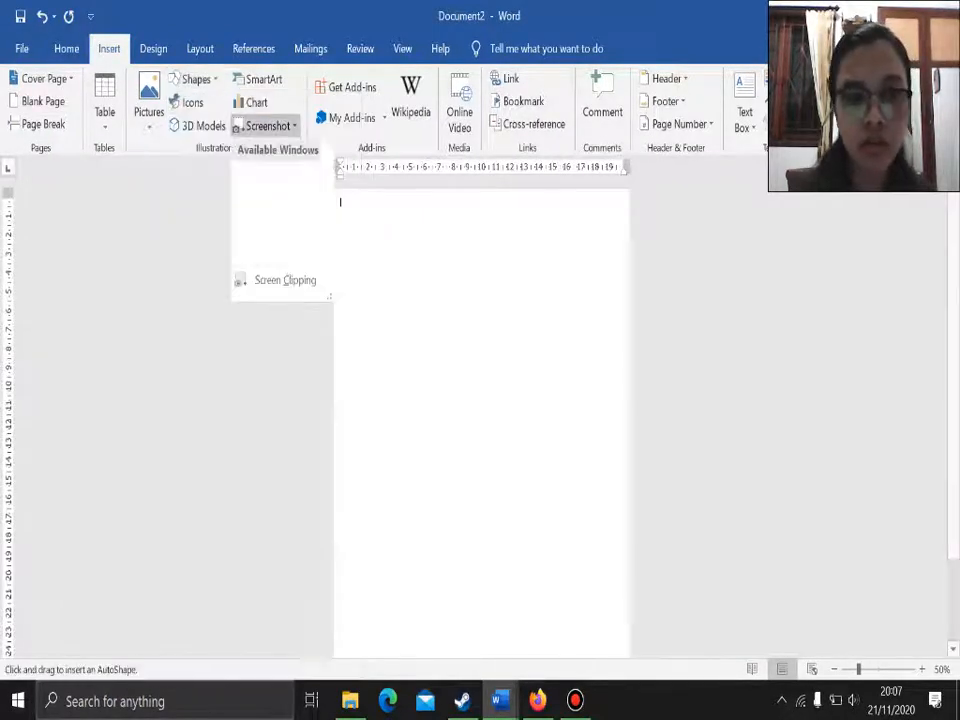
{"action": "left_click", "coordinate": [240, 126]}
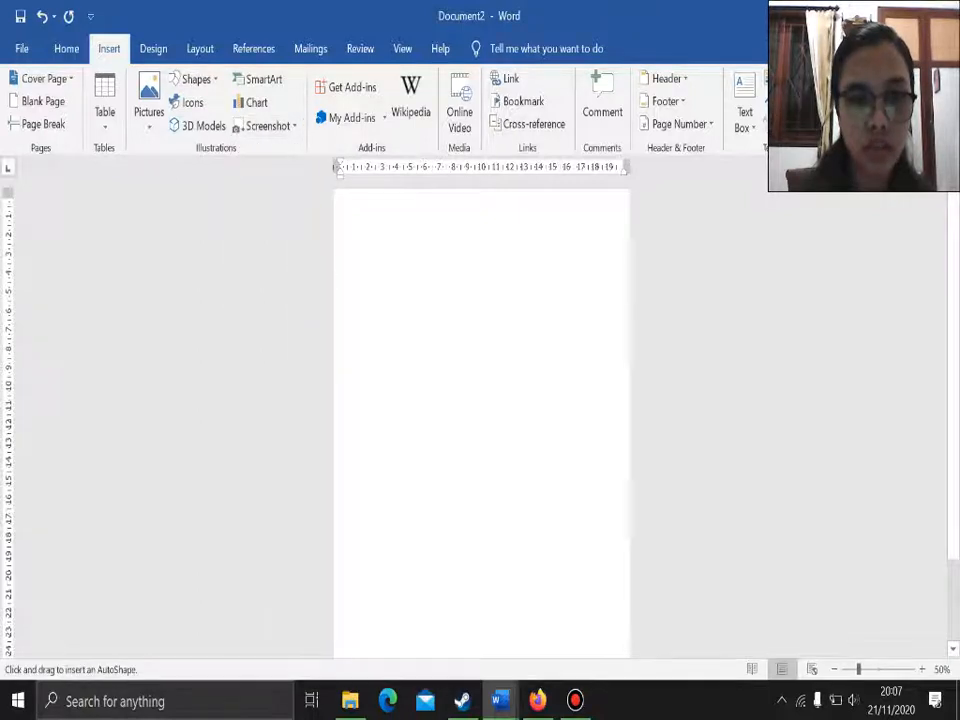
{"action": "mouse_move", "coordinate": [335, 190]}
{"action": "left_mouse_down"}
{"action": "mouse_move", "coordinate": [559, 602]}
{"action": "mouse_move", "coordinate": [617, 655]}
{"action": "mouse_move", "coordinate": [641, 656]}
{"action": "mouse_move", "coordinate": [630, 648]}
{"action": "left_mouse_up"}
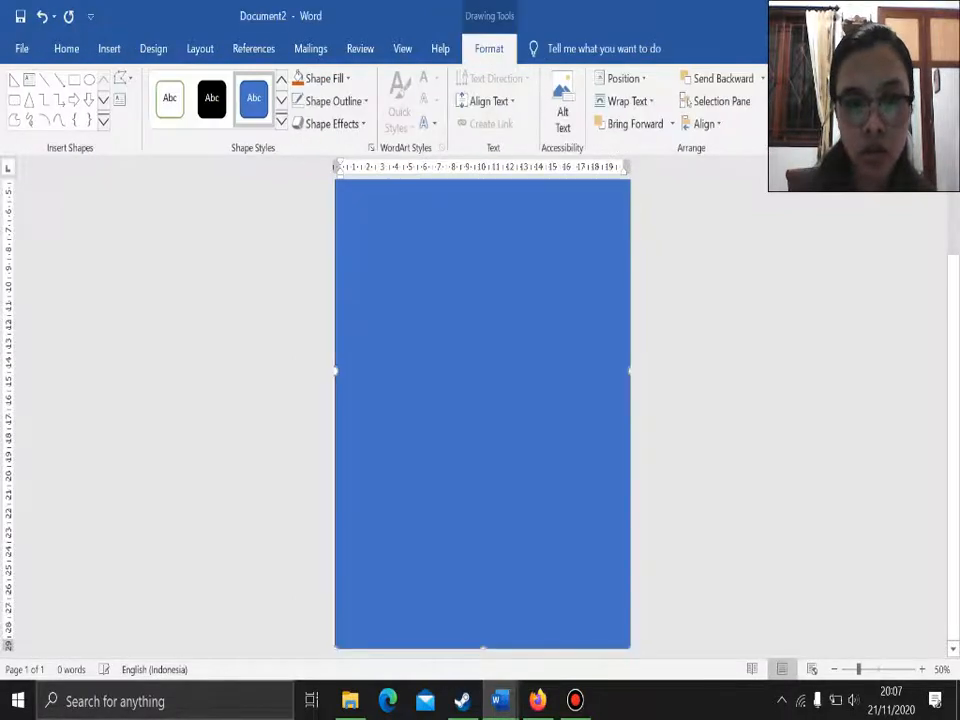
Adjust the rectangle's position slightly so that it covers the whole page up to its edges
{"action": "scroll", "coordinate": [627, 505], "scroll_direction": "down", "scroll_amount": 2}
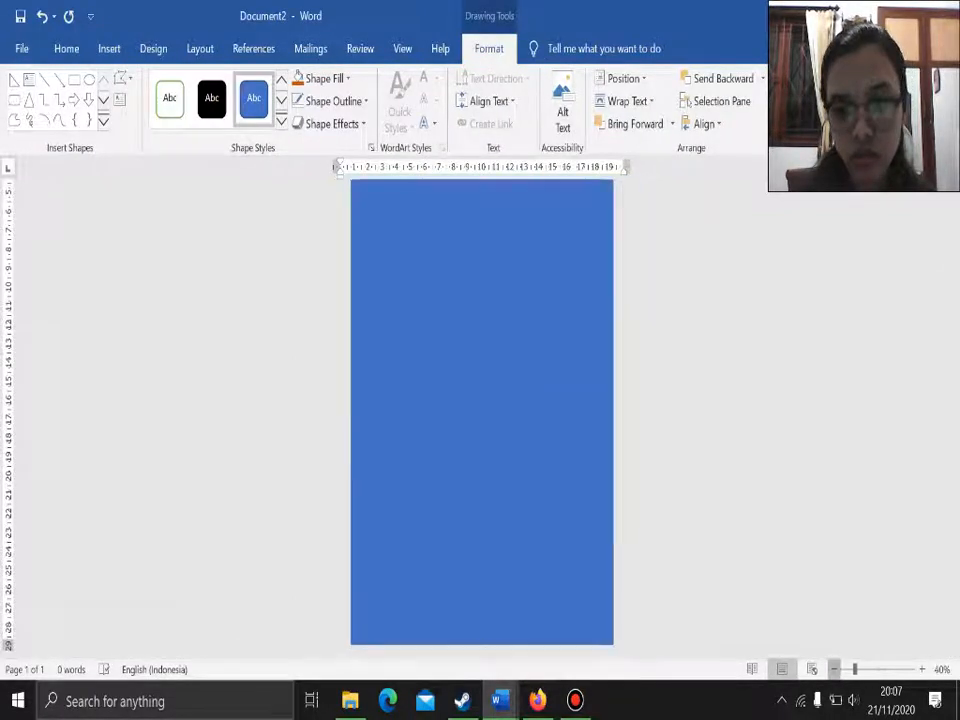
{"action": "mouse_move", "coordinate": [482, 418]}
{"action": "left_mouse_down"}
{"action": "mouse_move", "coordinate": [523, 438]}
{"action": "mouse_move", "coordinate": [485, 423]}
{"action": "mouse_move", "coordinate": [477, 397]}
{"action": "mouse_move", "coordinate": [479, 414]}
{"action": "left_mouse_up"}
{"action": "key", "text": "Right"}
{"action": "key", "text": "Right"}
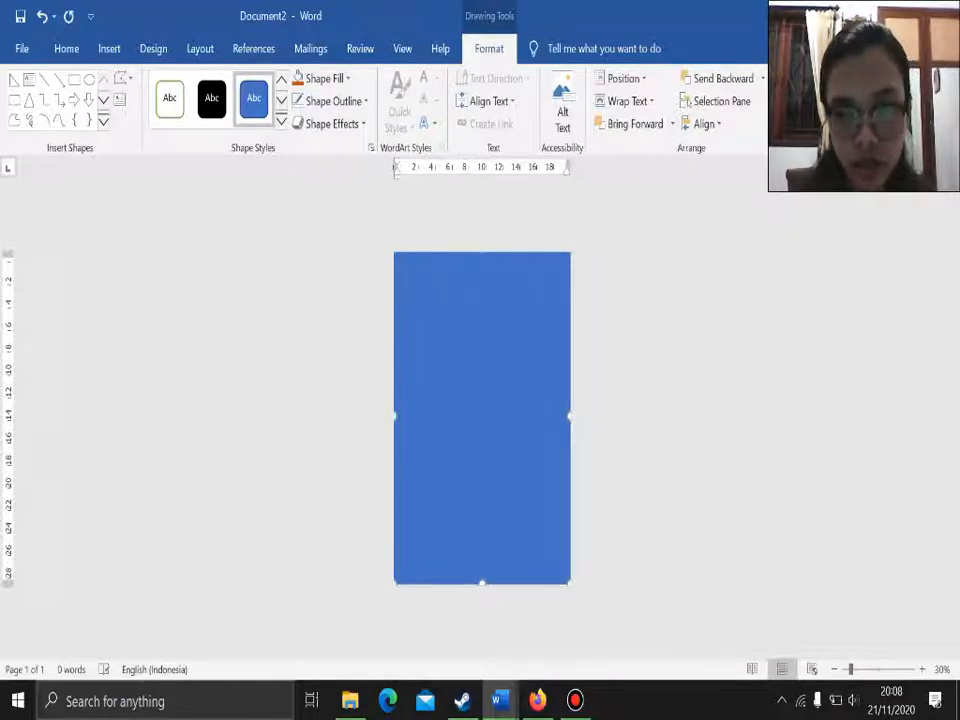
{"action": "key", "text": "Escape"}
{"action": "left_click", "coordinate": [480, 414]}
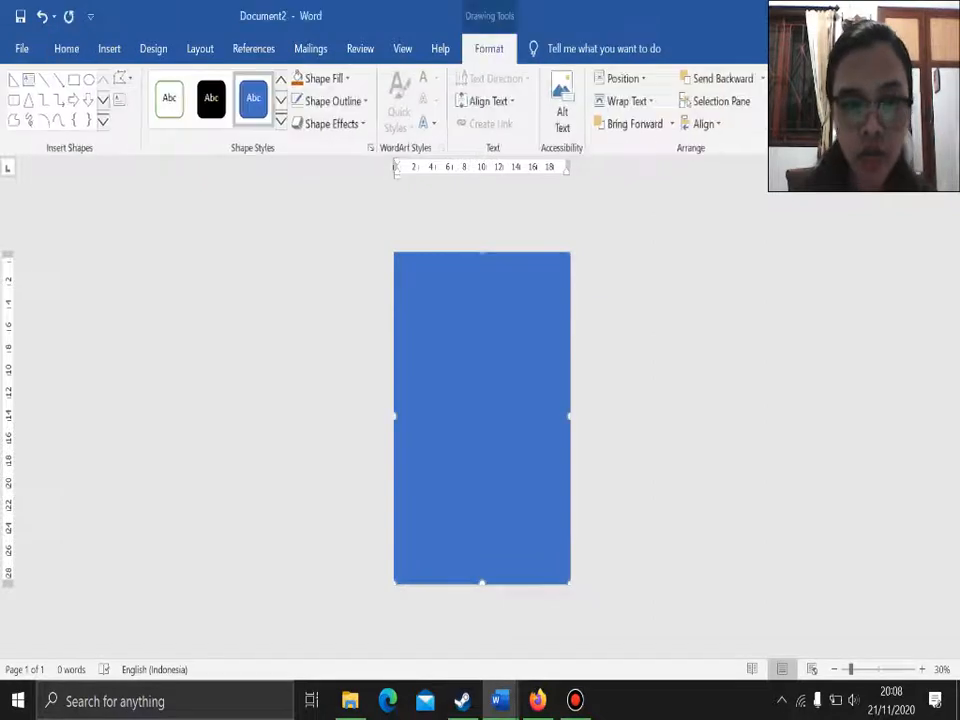
{"action": "key", "text": "Escape"}
{"action": "left_click", "coordinate": [481, 416]}
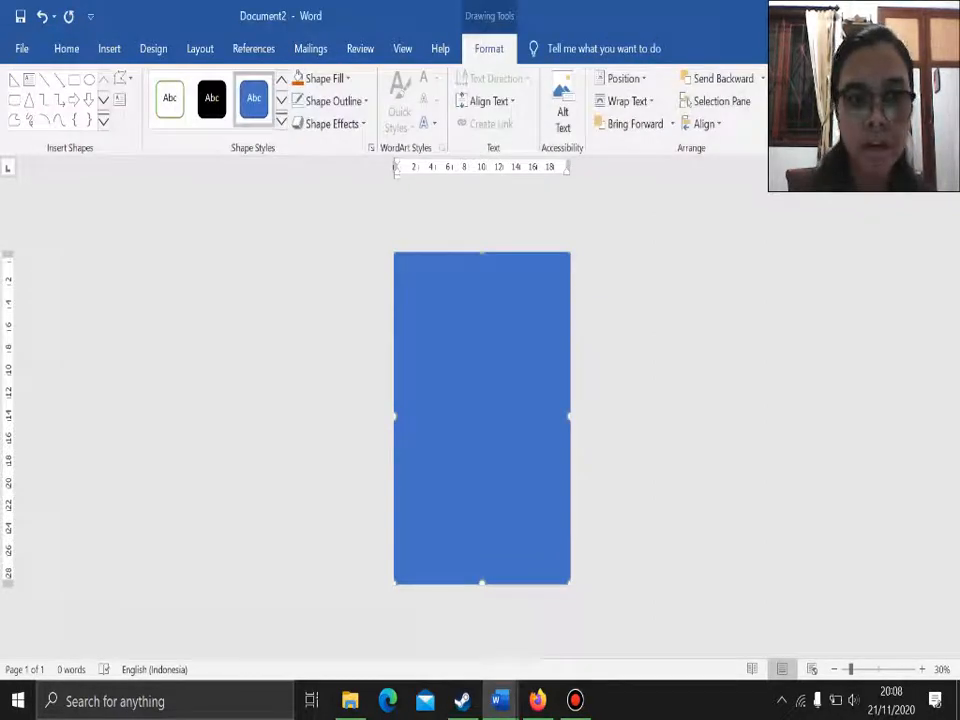
Fill the page-sized rectangle with the standard orange colour
{"action": "left_click", "coordinate": [109, 48]}
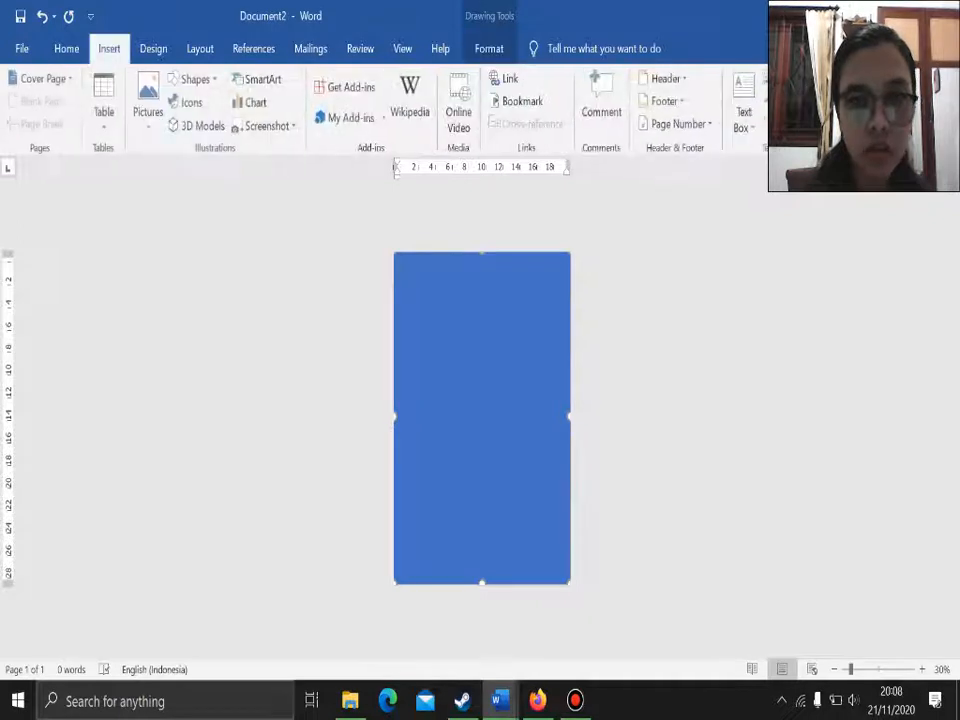
{"action": "left_click", "coordinate": [153, 48]}
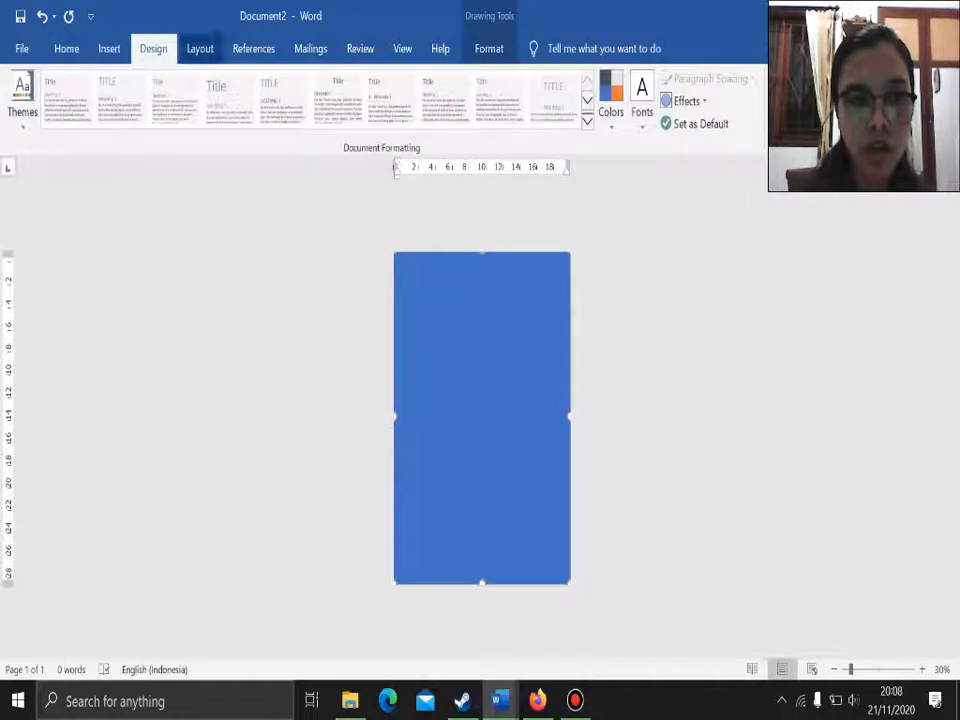
{"action": "left_click", "coordinate": [109, 48]}
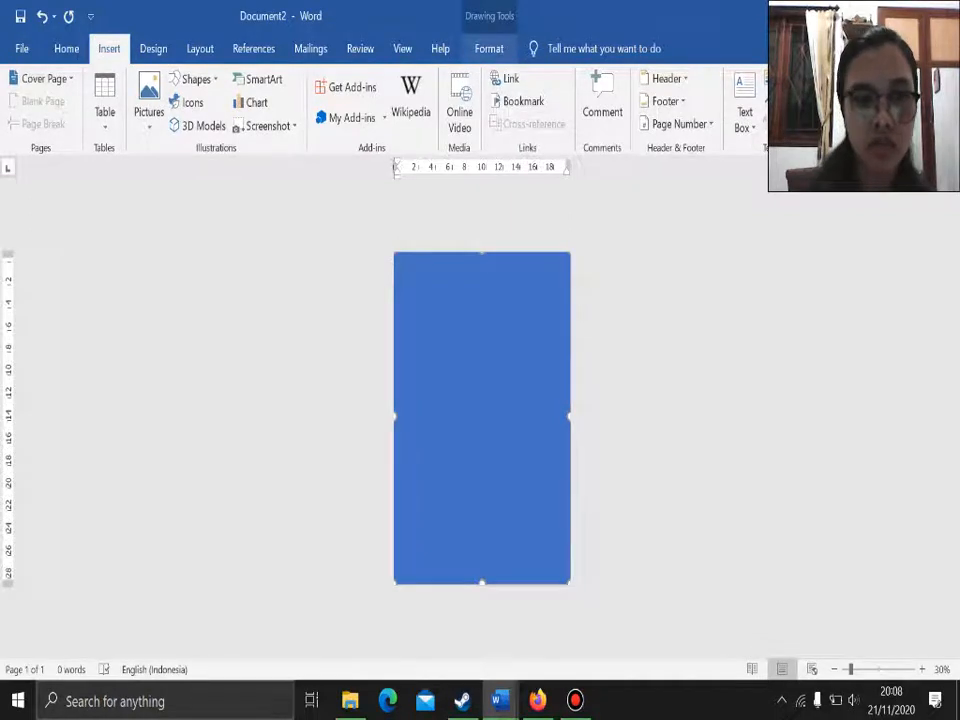
{"action": "left_click", "coordinate": [489, 48]}
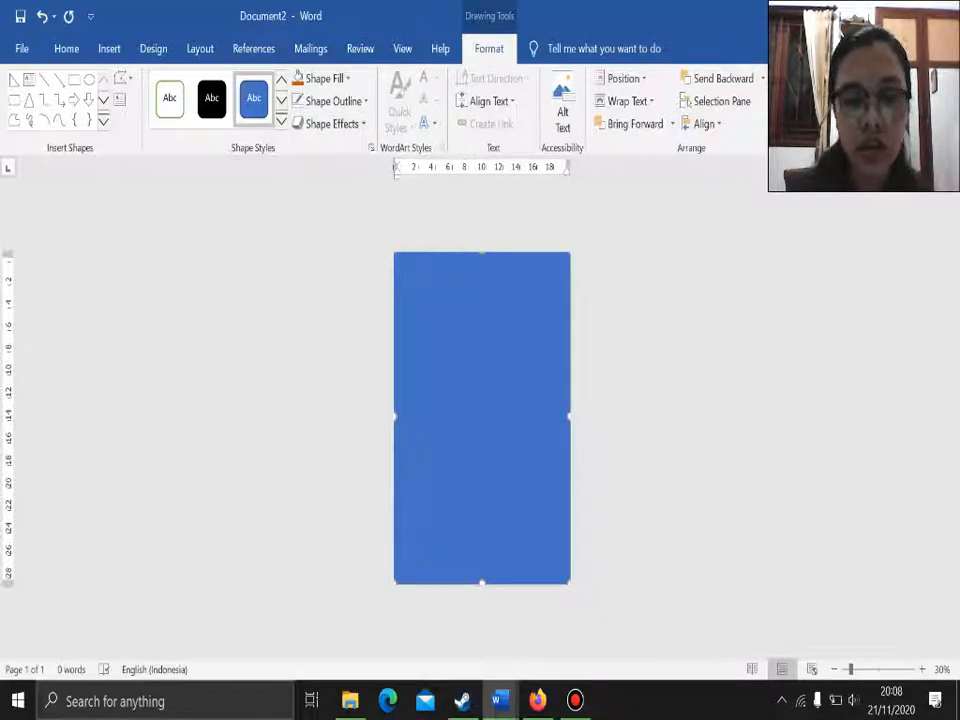
{"action": "left_click", "coordinate": [347, 78]}
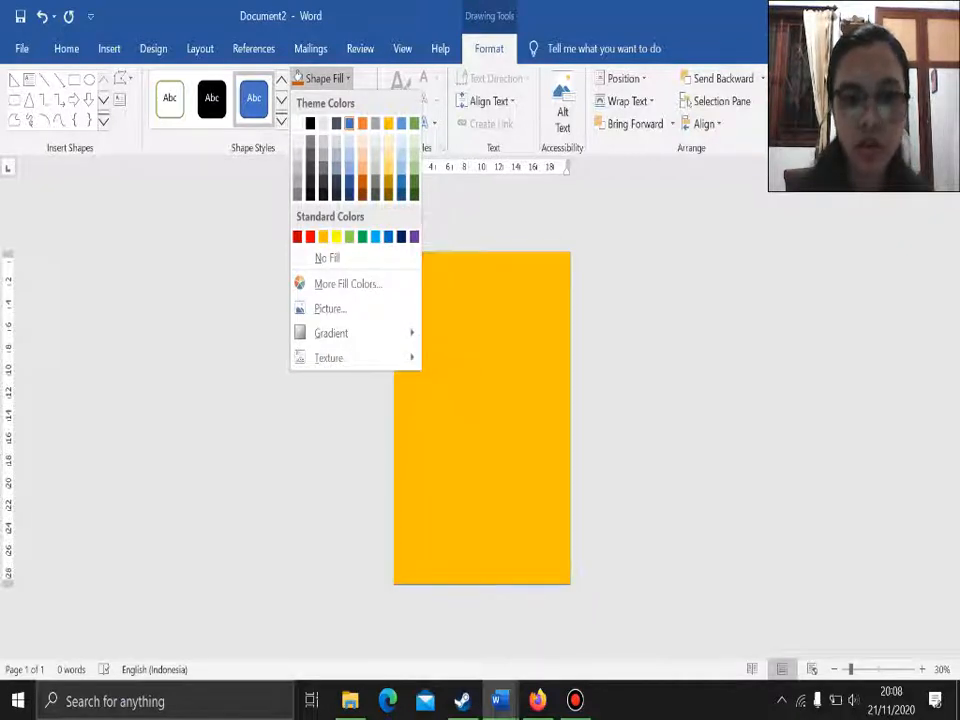
{"action": "left_click", "coordinate": [323, 237]}
{"action": "left_click", "coordinate": [310, 300]}
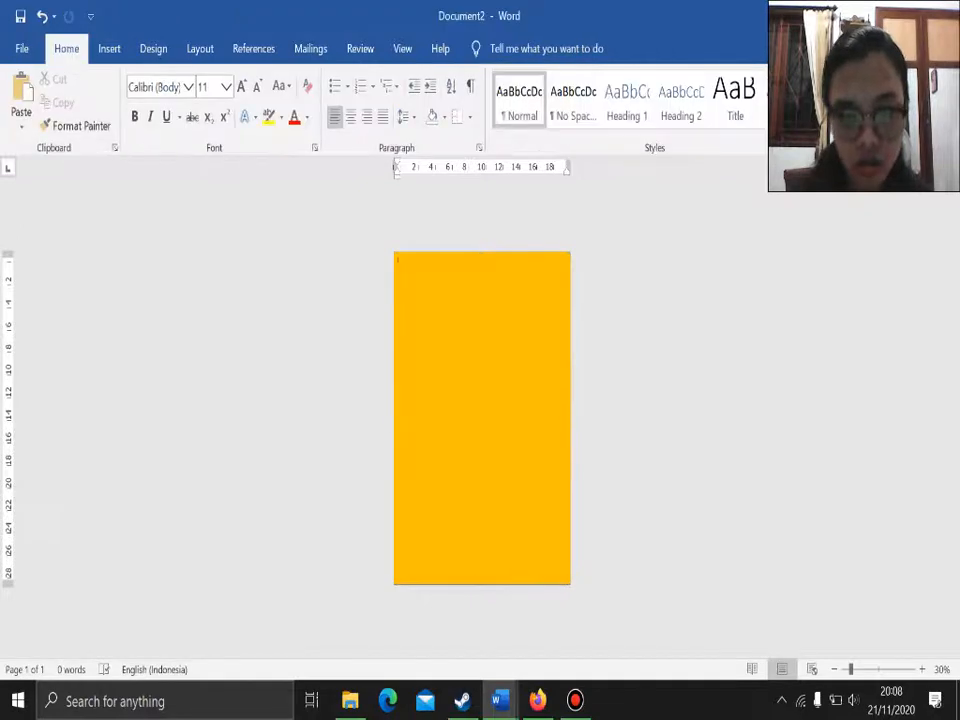
{"action": "left_click", "coordinate": [482, 400]}
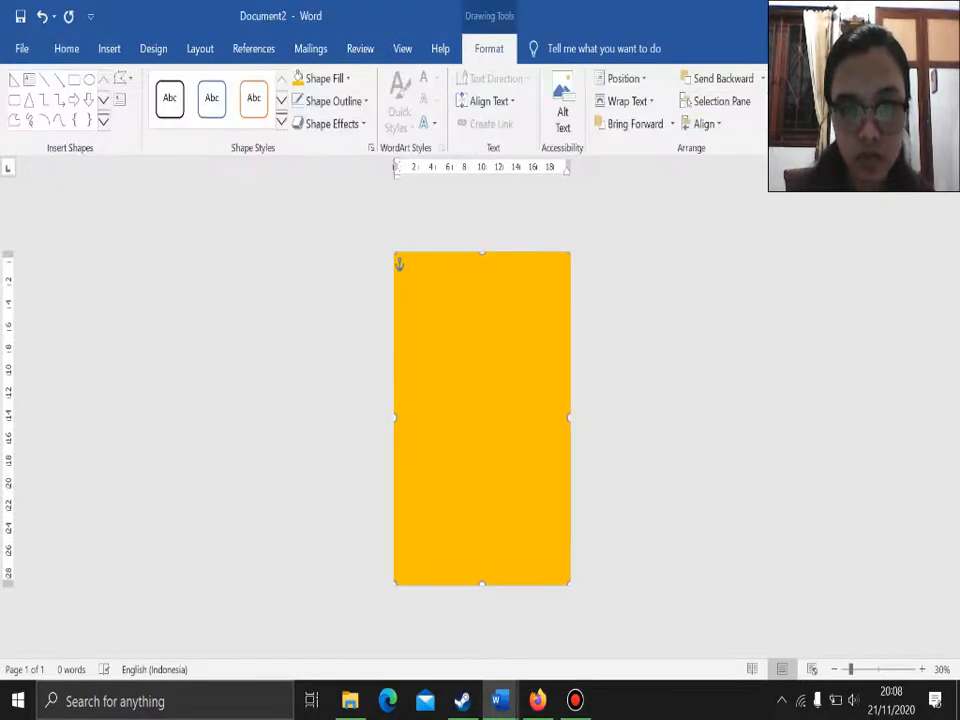
{"action": "left_click", "coordinate": [310, 320]}
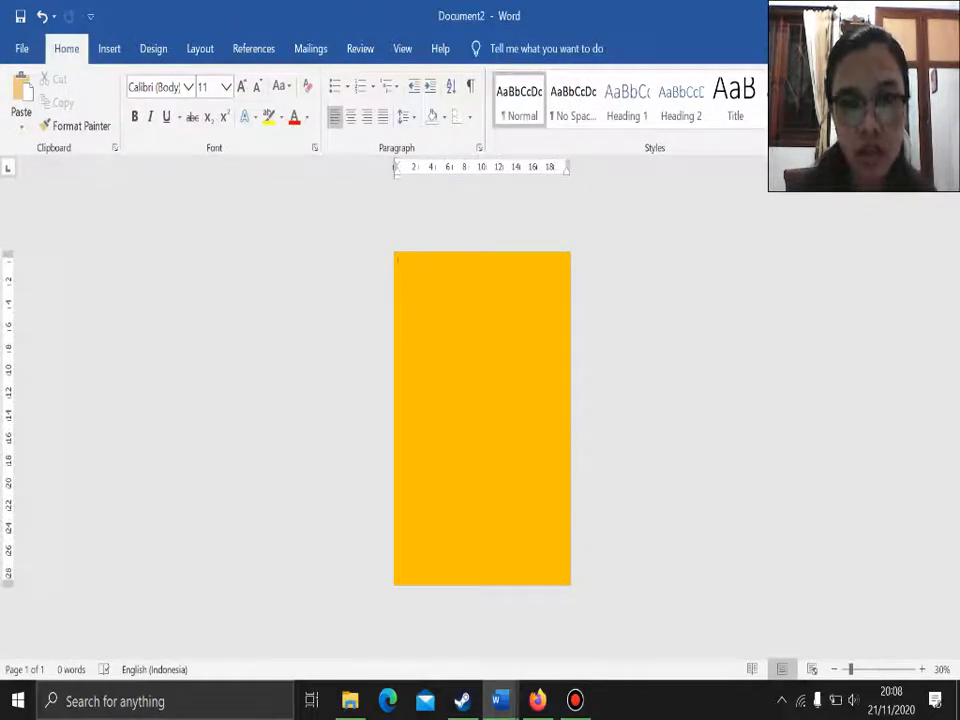
Insert a right triangle across the full page width at the upper edge, about 10 cm high
{"action": "left_click", "coordinate": [109, 48]}
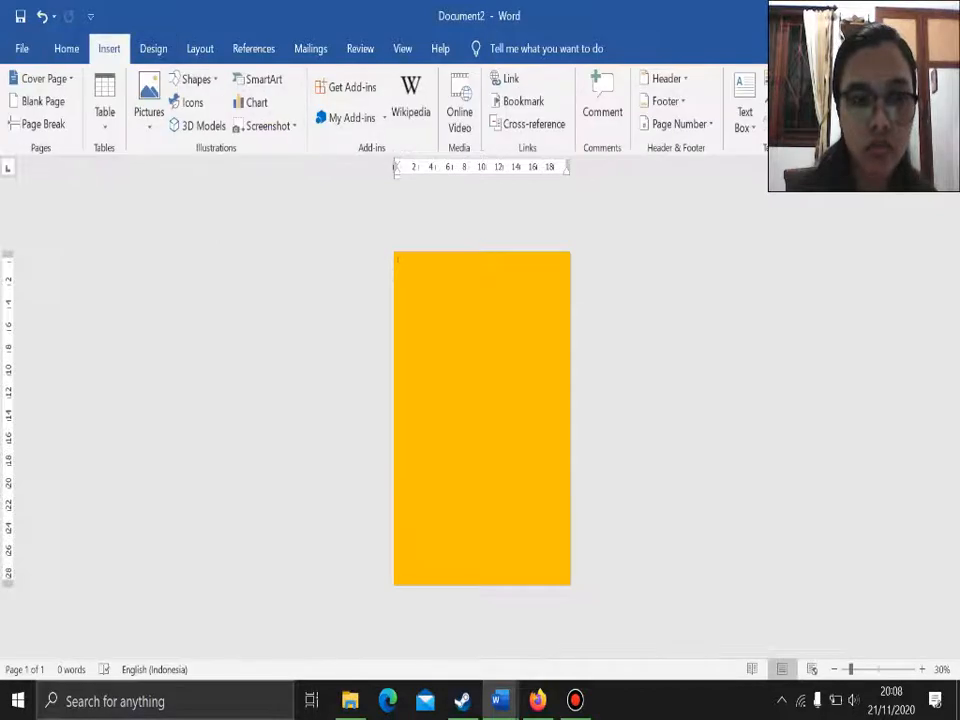
{"action": "left_click", "coordinate": [190, 79]}
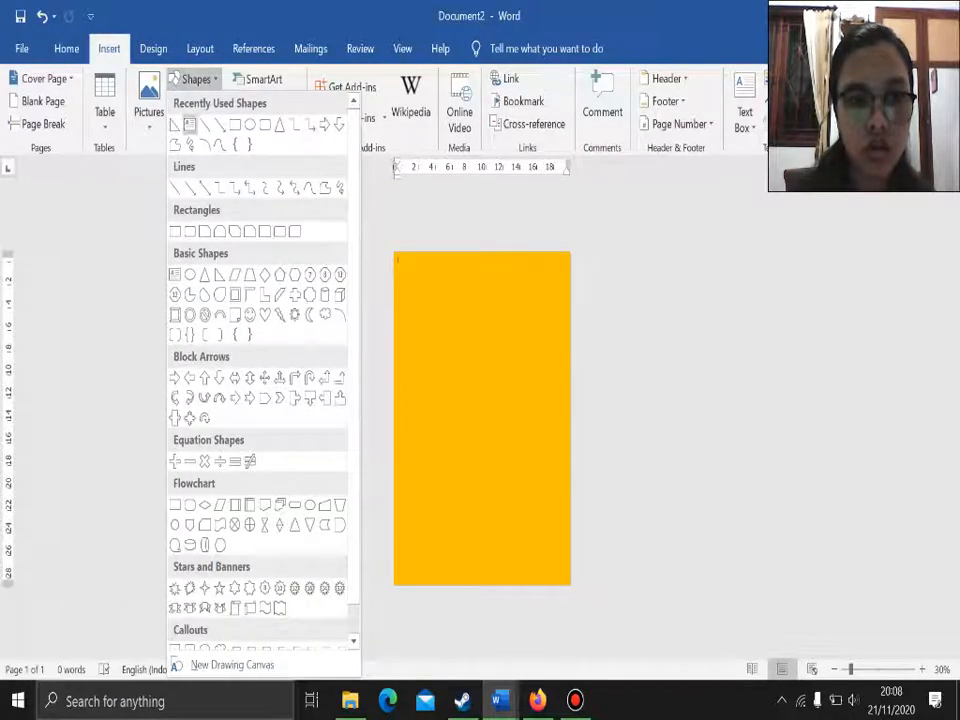
{"action": "left_click", "coordinate": [176, 124]}
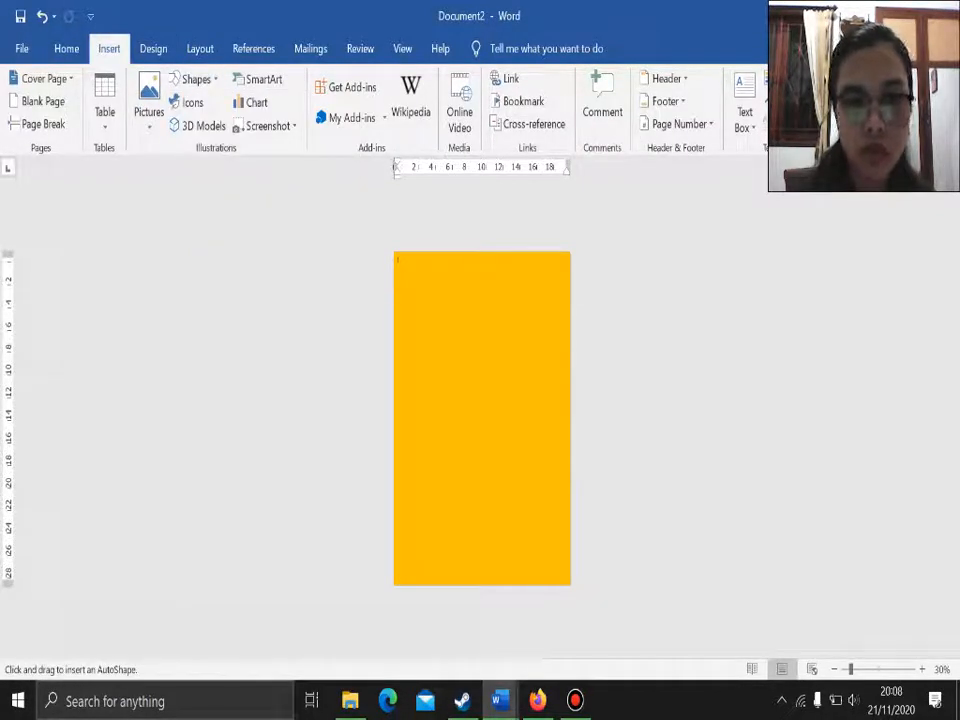
{"action": "mouse_move", "coordinate": [397, 258]}
{"action": "left_mouse_down"}
{"action": "mouse_move", "coordinate": [527, 321]}
{"action": "mouse_move", "coordinate": [566, 386]}
{"action": "mouse_move", "coordinate": [574, 346]}
{"action": "mouse_move", "coordinate": [571, 362]}
{"action": "left_mouse_up"}
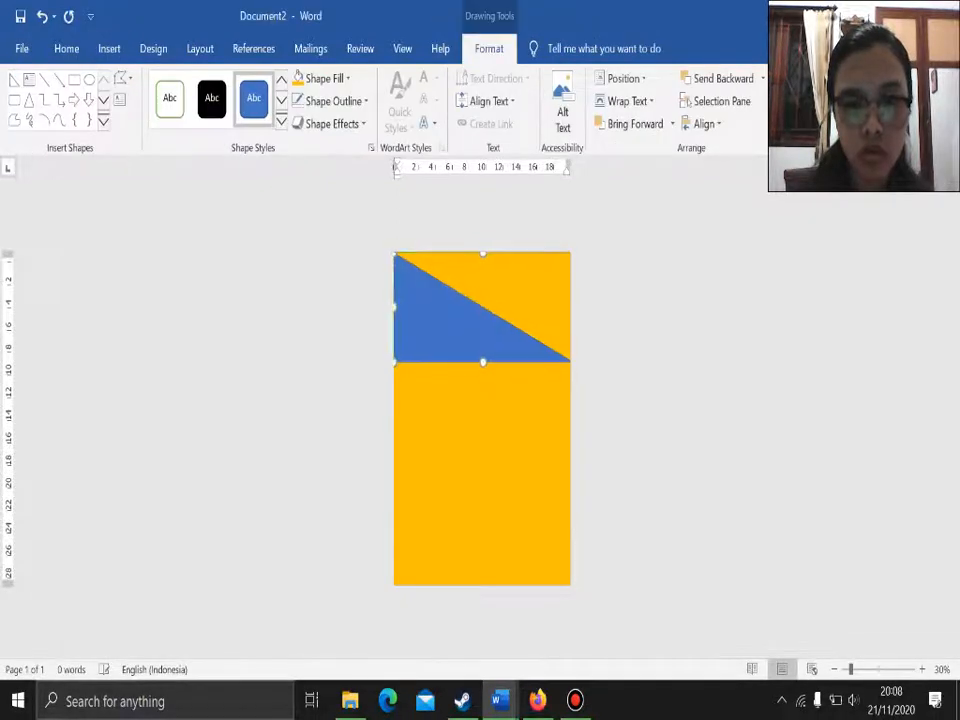
{"action": "key", "text": "Escape"}
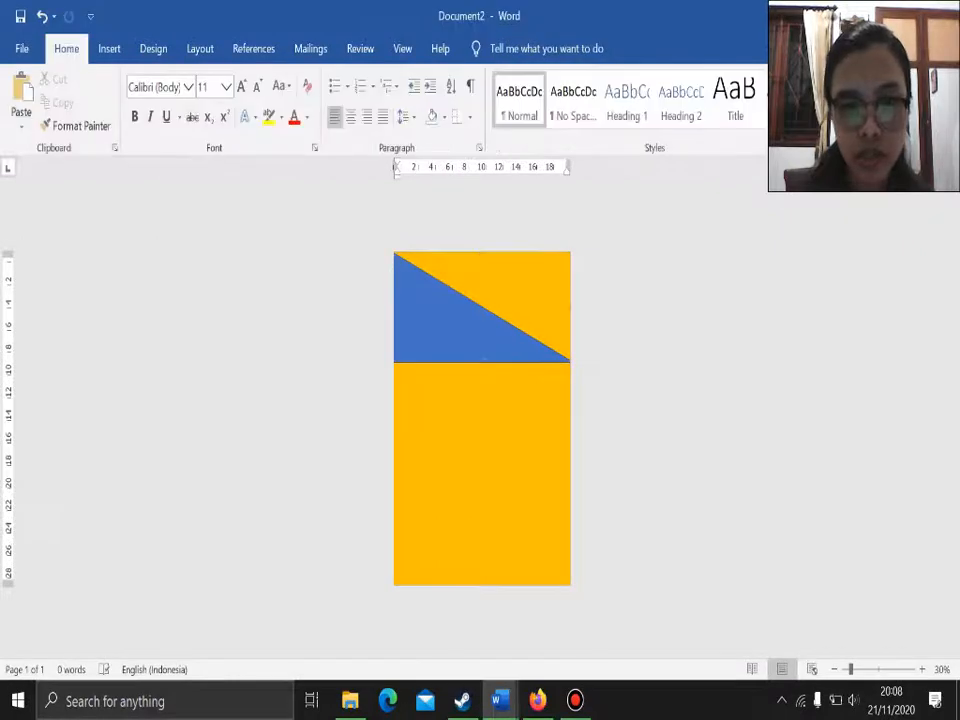
Resize the blue triangle slightly so its lower-right corner meets the page's right edge
{"action": "left_click", "coordinate": [448, 328]}
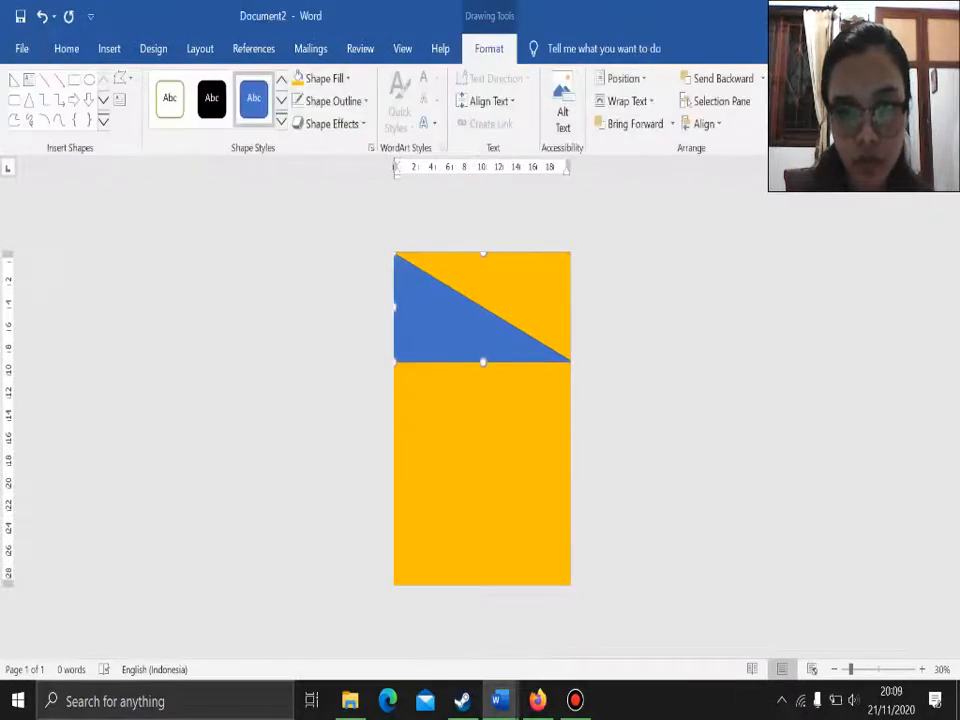
{"action": "left_click_drag", "start_coordinate": [573, 362], "coordinate": [570, 364]}
{"action": "key", "text": "Escape"}
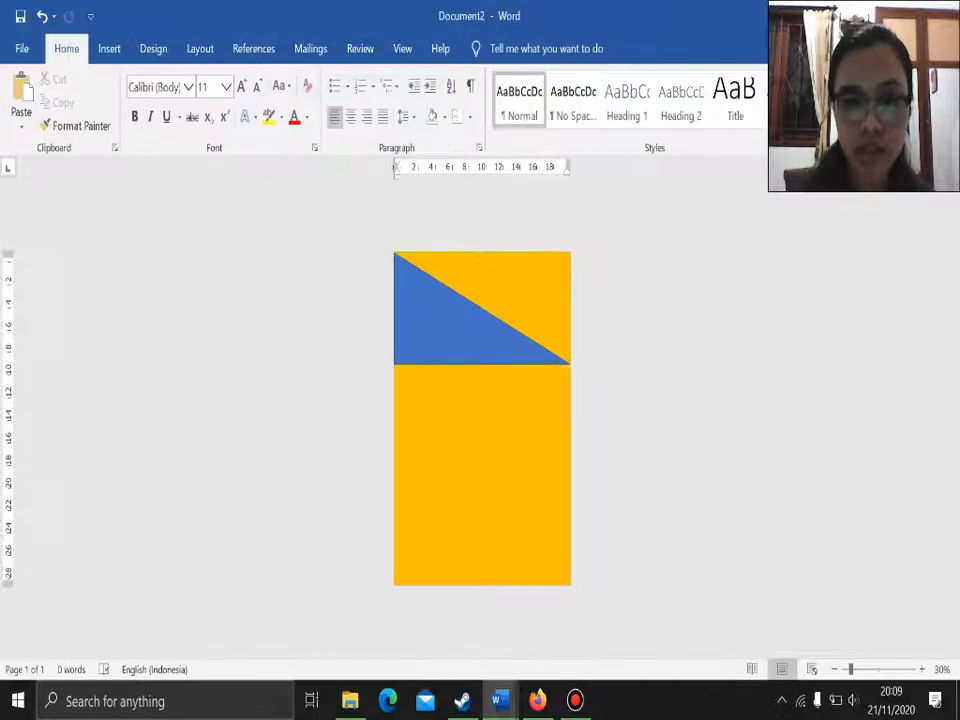
Flip the blue triangle vertically so its long straight side runs along the page's upper edge
{"action": "left_click", "coordinate": [448, 328]}
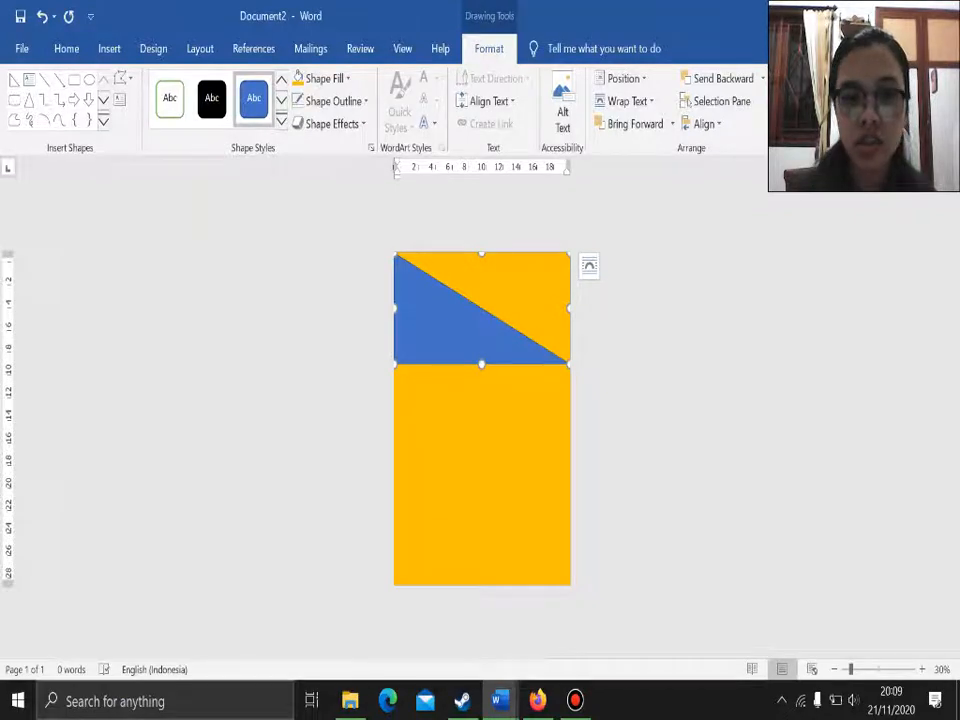
{"action": "key", "text": "Escape"}
{"action": "left_click", "coordinate": [440, 326]}
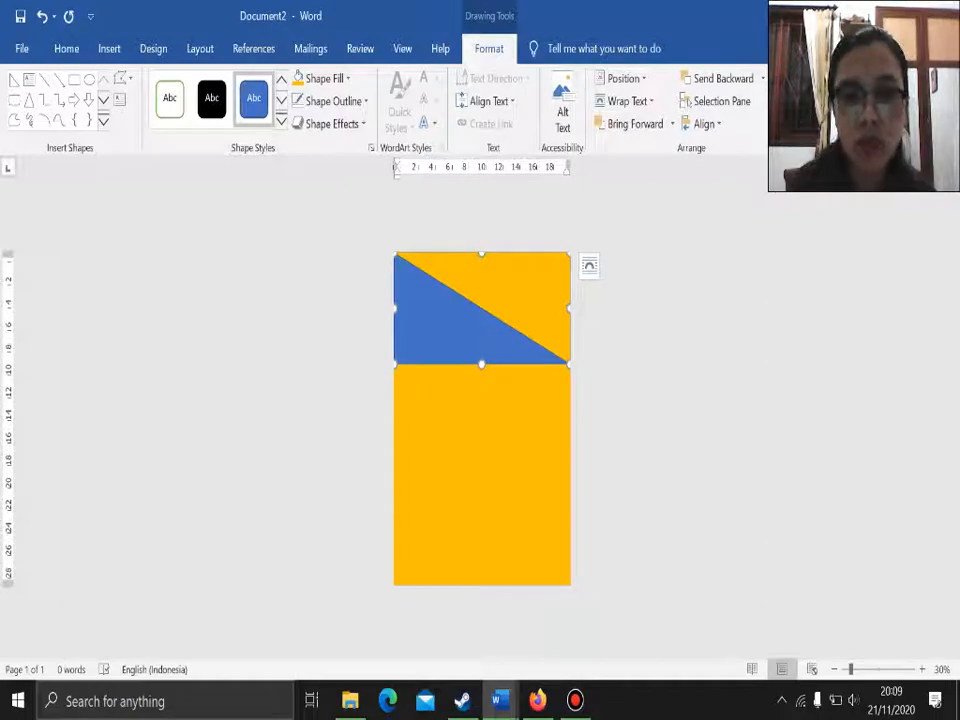
{"action": "left_click", "coordinate": [797, 101]}
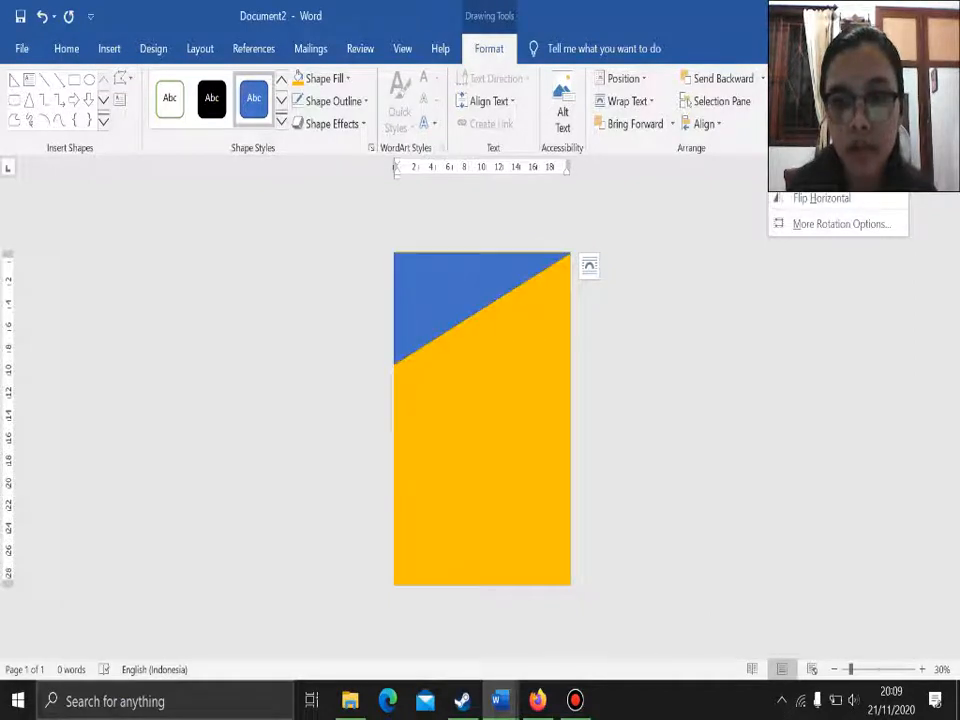
{"action": "left_click", "coordinate": [821, 172]}
{"action": "left_click", "coordinate": [665, 345]}
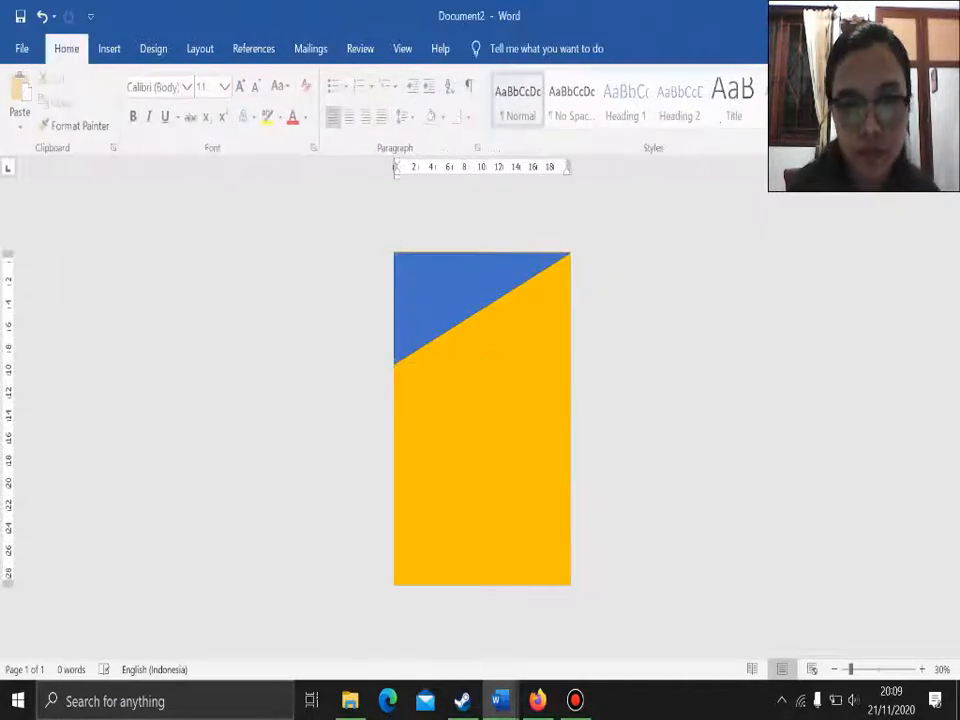
Nudge the flipped blue triangle up slightly so it meets the page's upper edge
{"action": "left_click", "coordinate": [450, 295]}
{"action": "key", "text": "Up"}
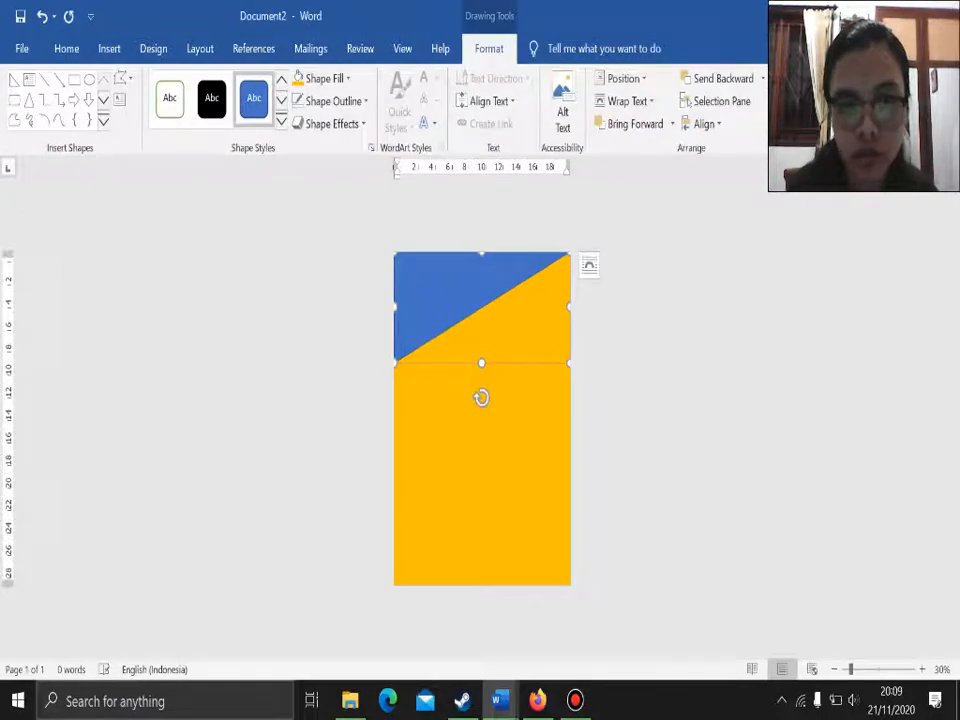
{"action": "left_click", "coordinate": [665, 345]}
Fill the blue triangle with the theme colour Orange, Accent 2, Darker 25%
{"action": "left_click", "coordinate": [450, 295]}
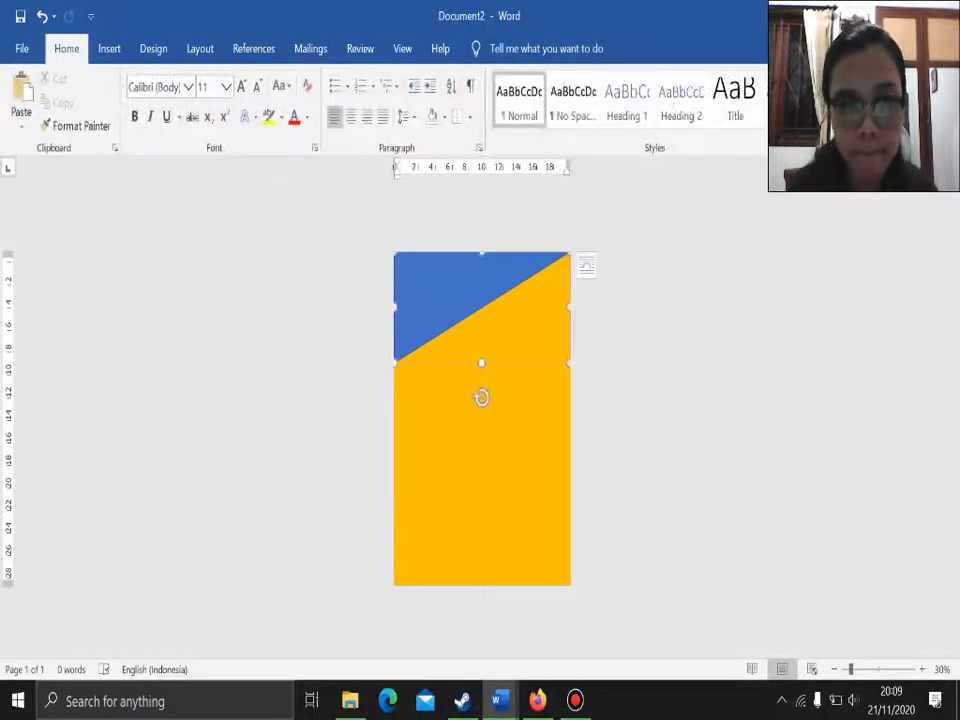
{"action": "left_click", "coordinate": [300, 78]}
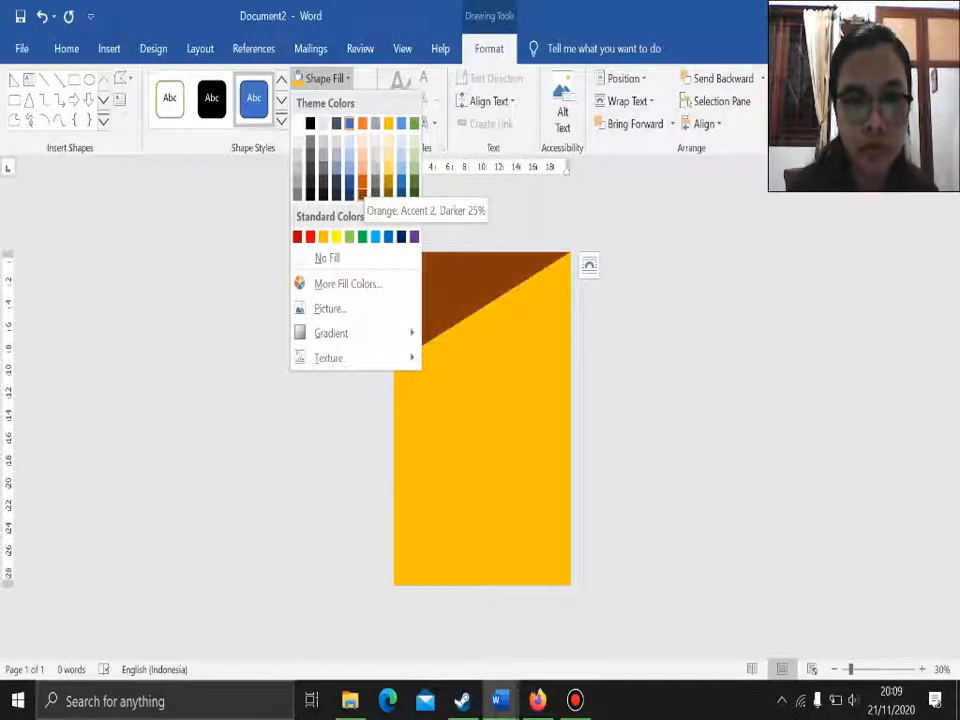
{"action": "left_click", "coordinate": [362, 193]}
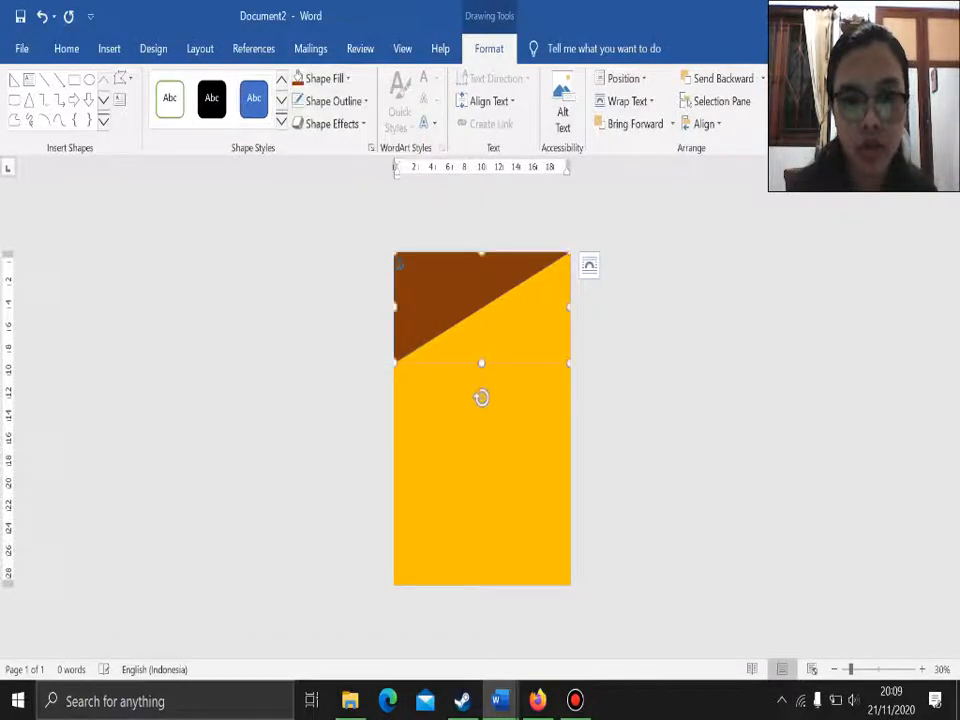
{"action": "key", "text": "Escape"}
{"action": "left_click", "coordinate": [420, 300]}
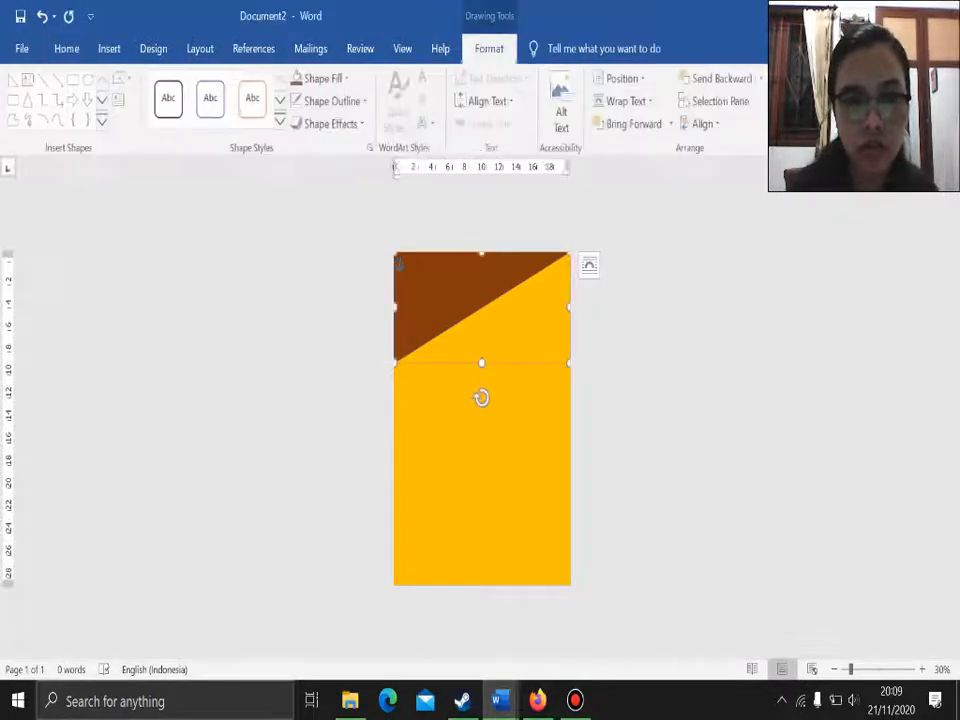
{"action": "left_click", "coordinate": [348, 78]}
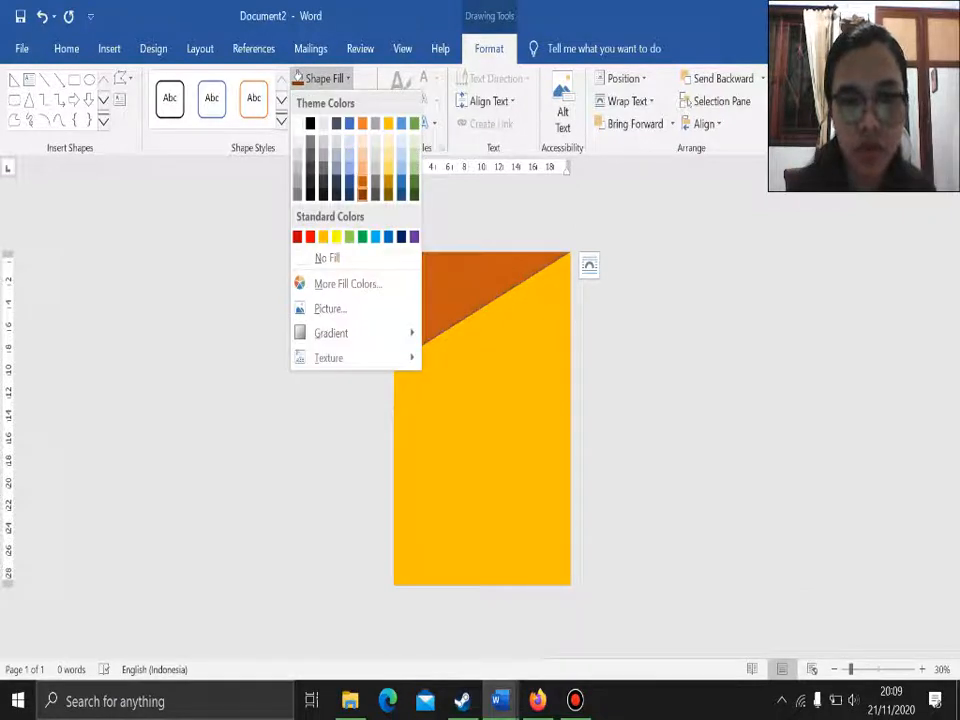
{"action": "key", "text": "Escape"}
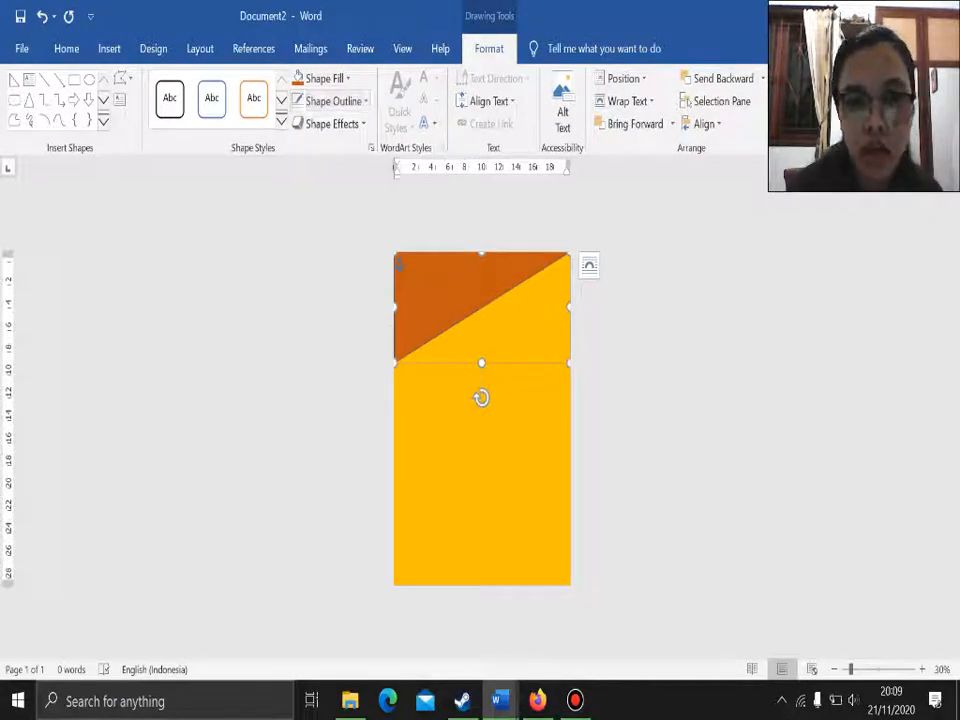
Remove the outline from the dark orange triangle
{"action": "scroll", "coordinate": [481, 420], "scroll_direction": "up", "scroll_amount": 2}
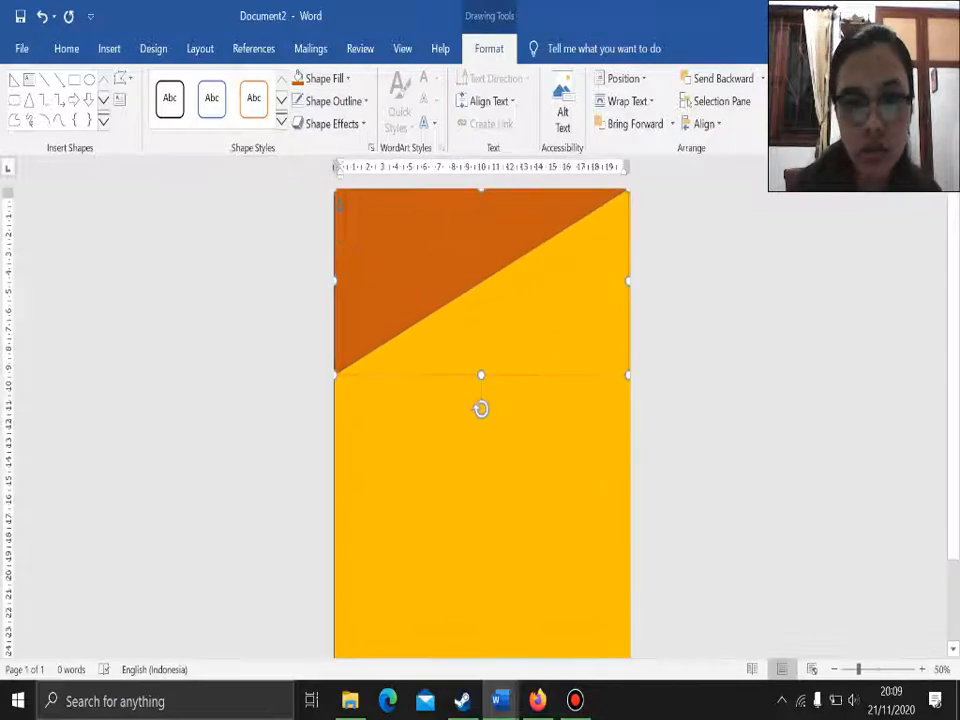
{"action": "left_click", "coordinate": [333, 101]}
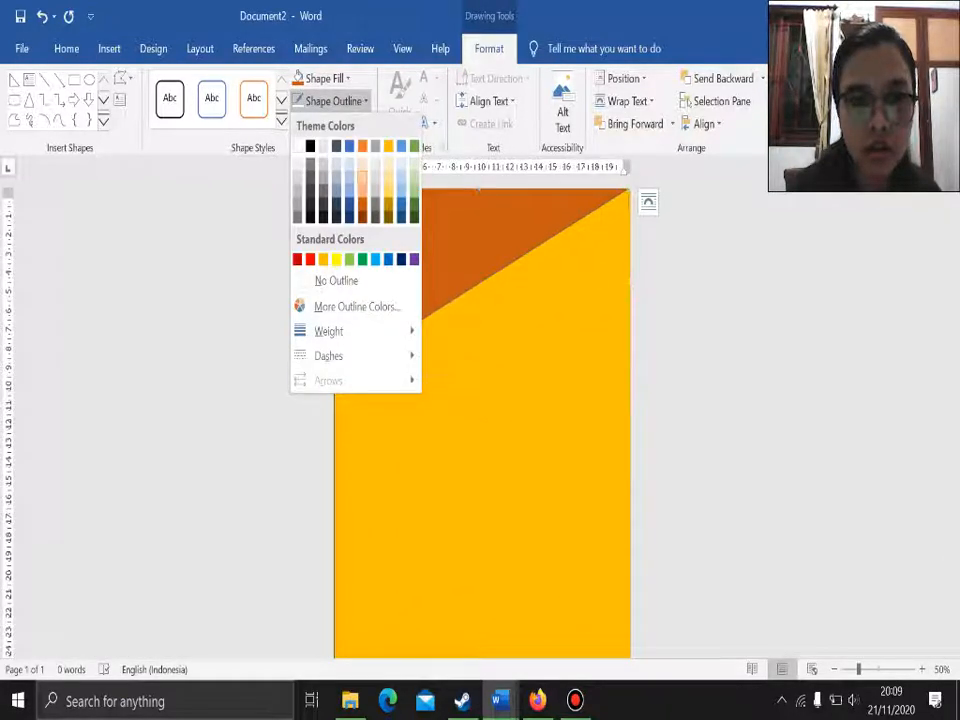
{"action": "left_click", "coordinate": [336, 279]}
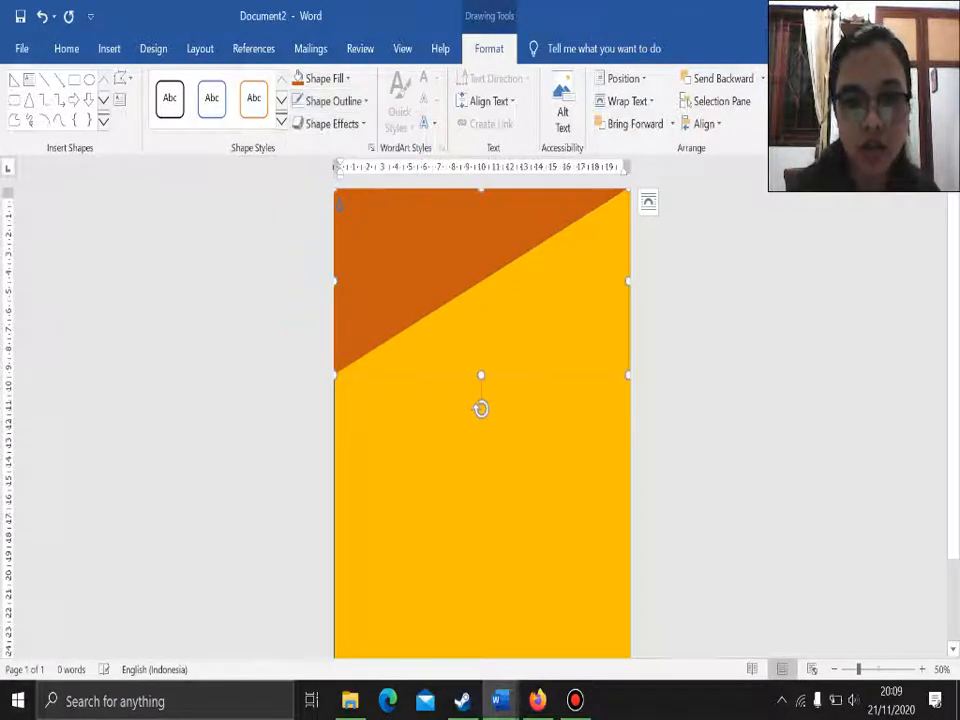
{"action": "key", "text": "Escape"}
Remove the outline from the page-sized orange rectangle
{"action": "left_click", "coordinate": [480, 450]}
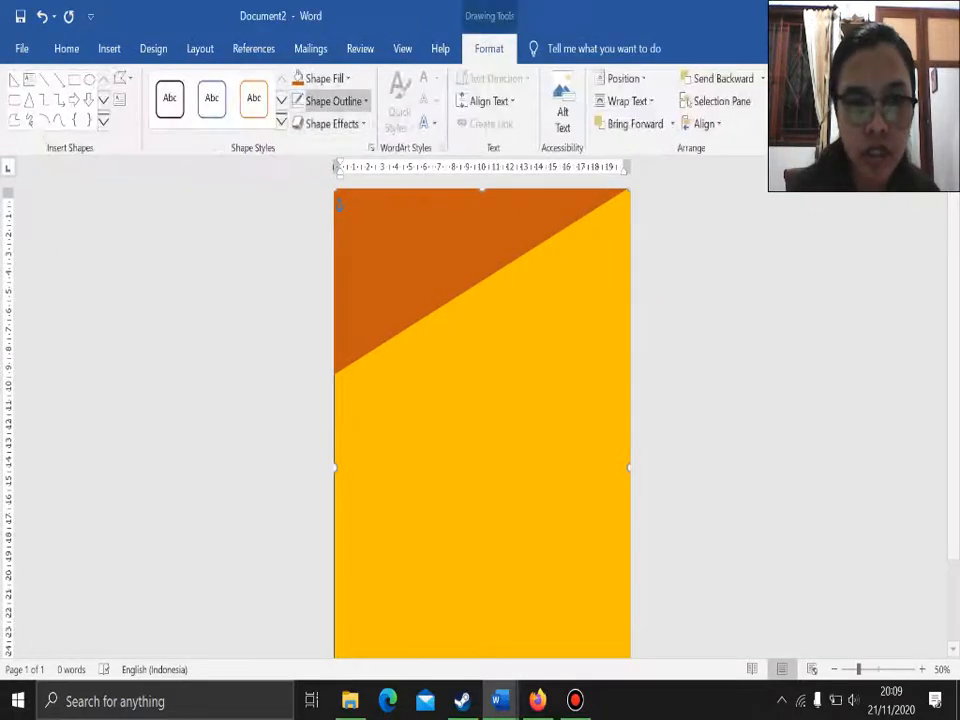
{"action": "left_click", "coordinate": [333, 101]}
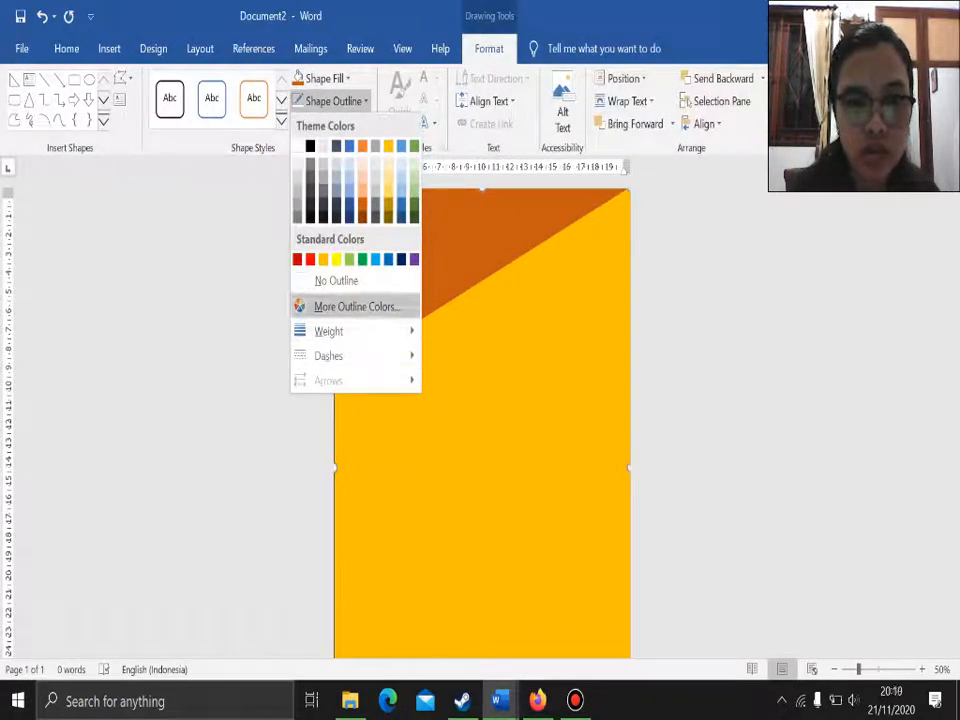
{"action": "left_click", "coordinate": [336, 281]}
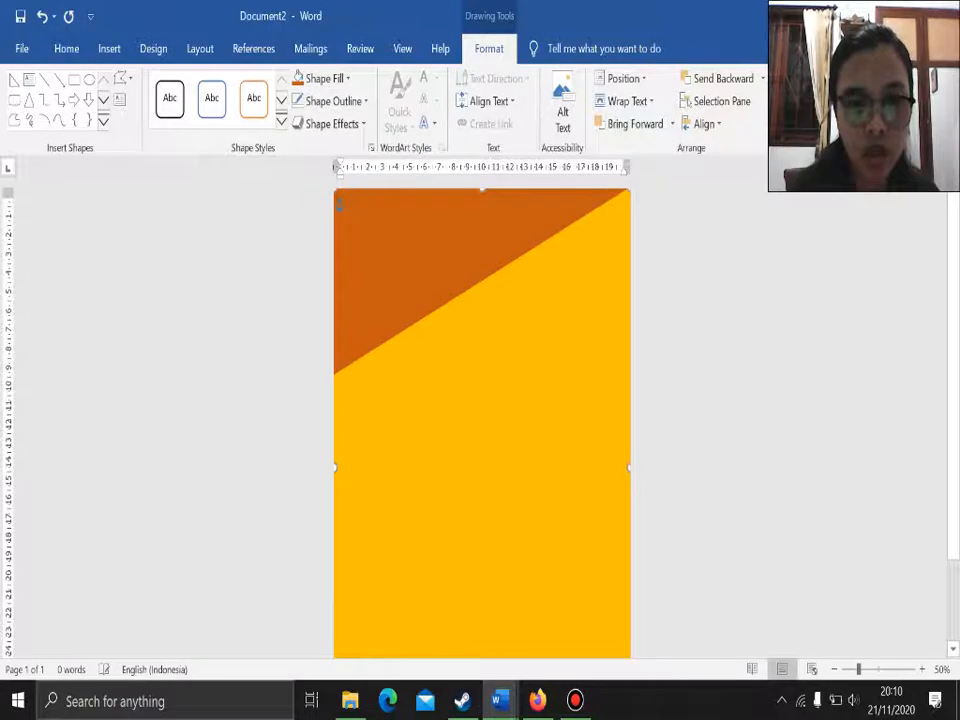
{"action": "key", "text": "Escape"}
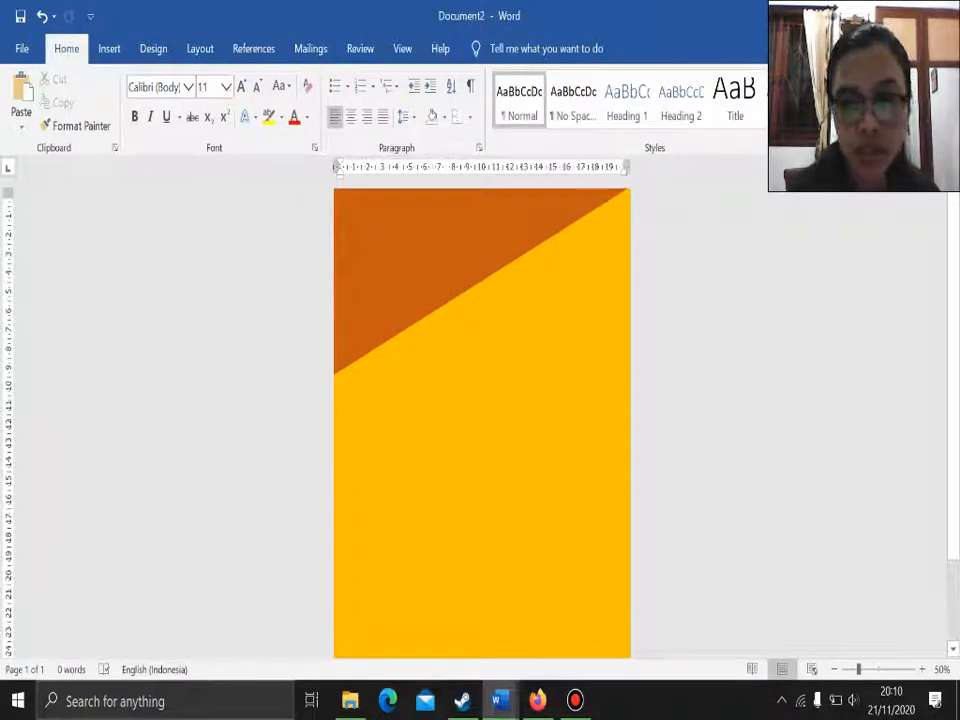
Duplicate the dark orange triangle and place the copy about 3 cm lower, aligned with the page's left edge
{"action": "left_click", "coordinate": [360, 300]}
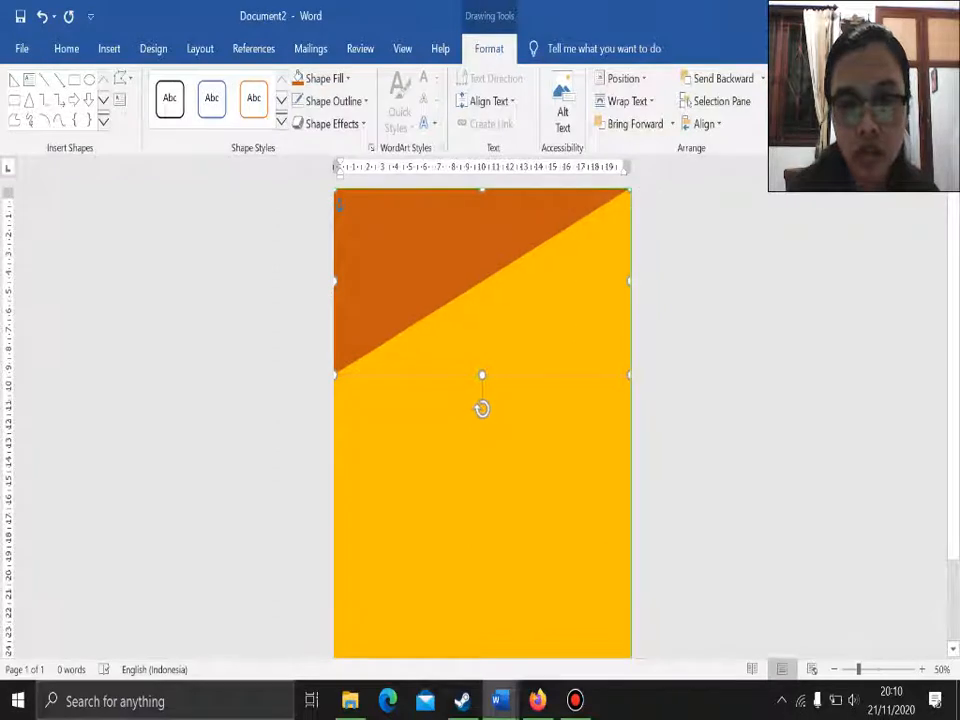
{"action": "key", "text": "Escape"}
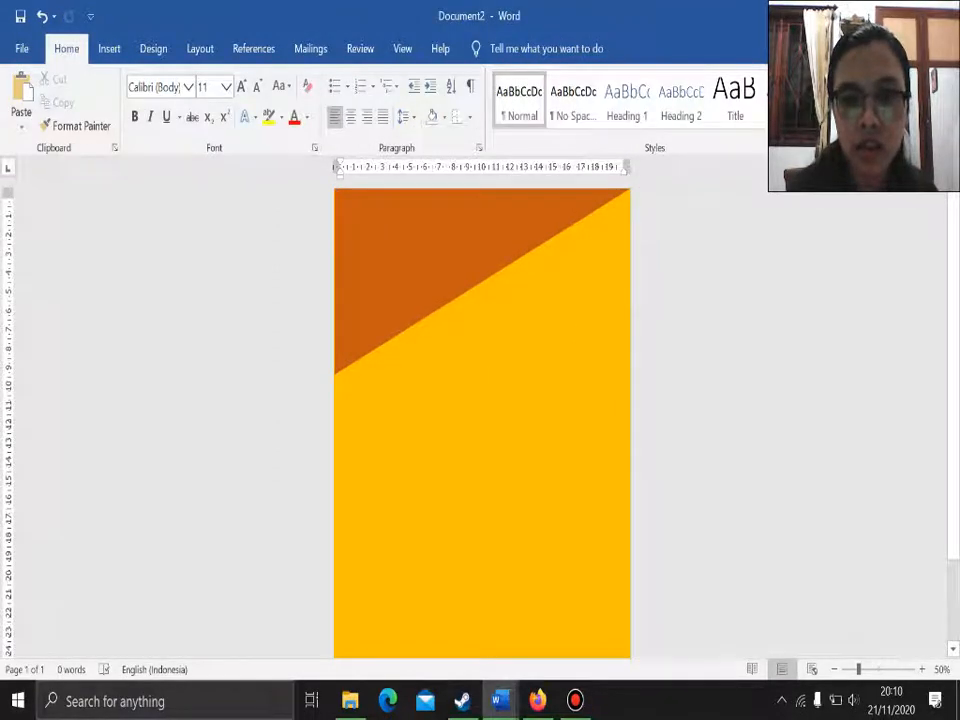
{"action": "left_click", "coordinate": [482, 408]}
{"action": "key", "text": "ctrl+v"}
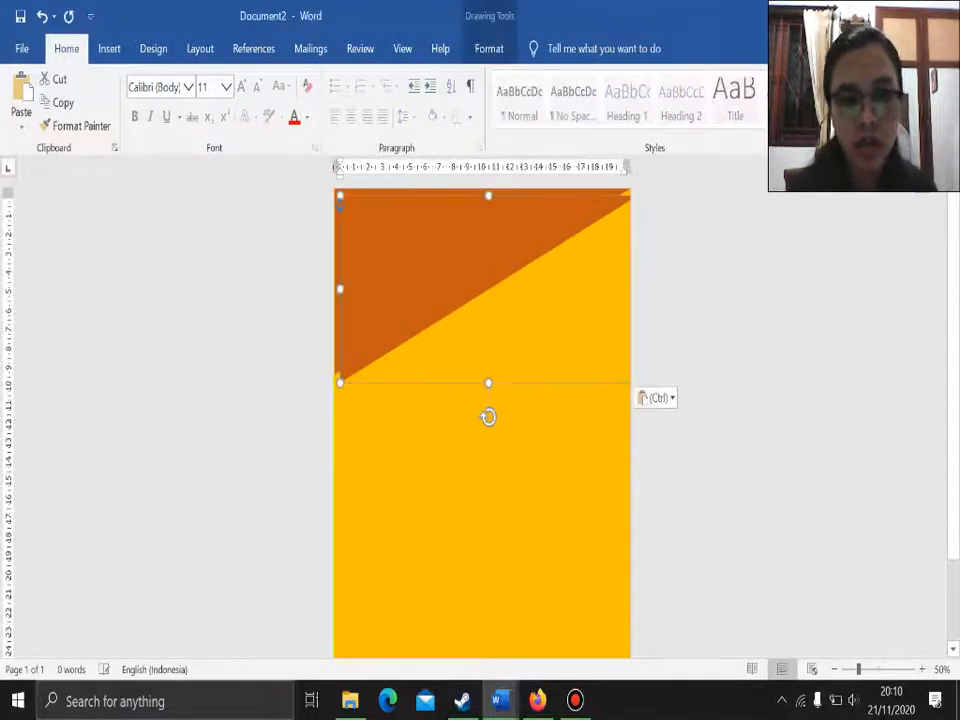
{"action": "left_click_drag", "start_coordinate": [482, 408], "coordinate": [479, 472]}
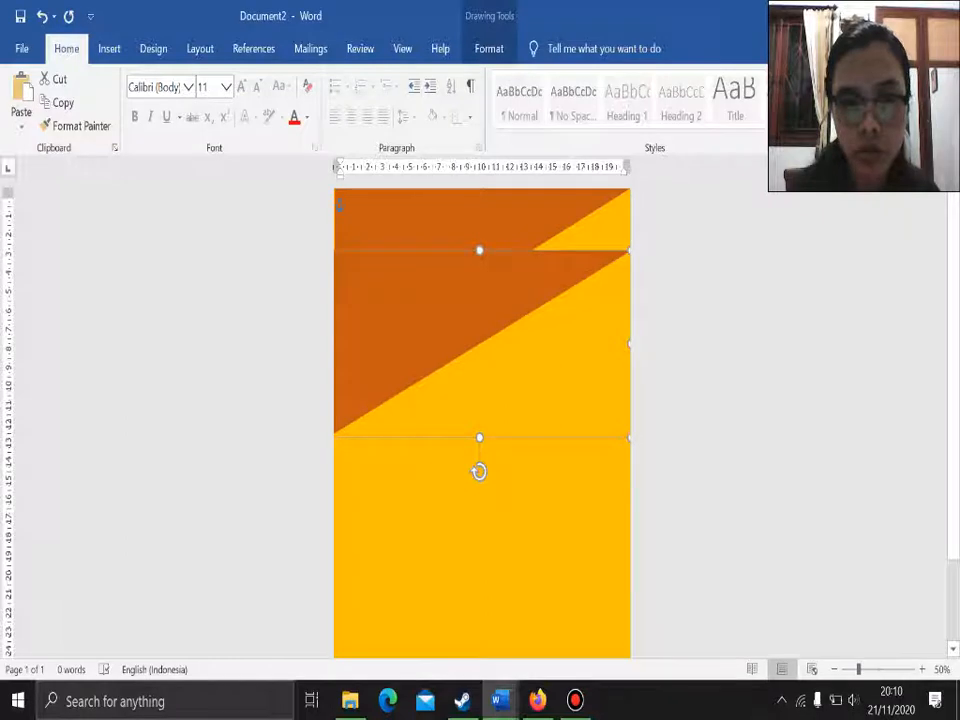
Try a black outline on the copied triangle and set it back to no outline
{"action": "left_click", "coordinate": [700, 400]}
{"action": "left_click", "coordinate": [440, 325]}
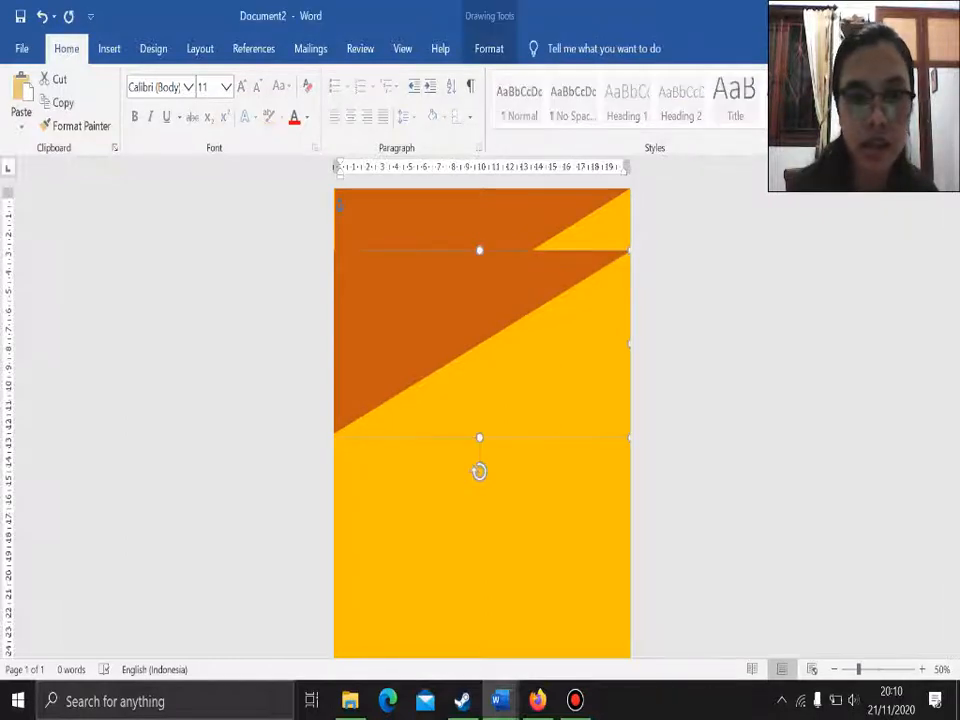
{"action": "left_click", "coordinate": [489, 48]}
{"action": "left_click", "coordinate": [335, 101]}
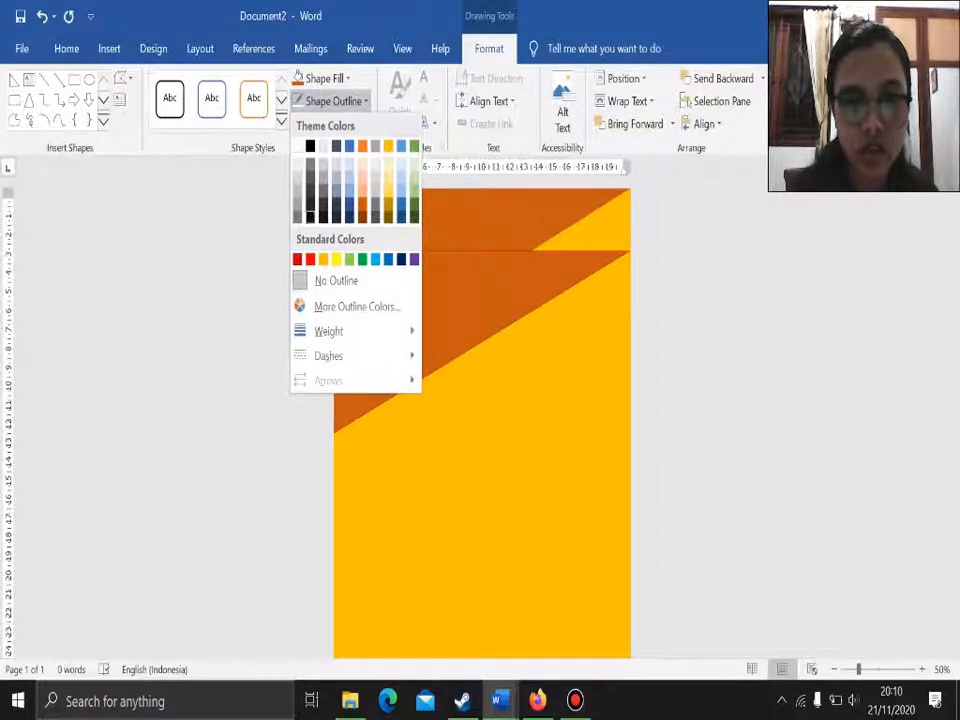
{"action": "left_click", "coordinate": [310, 147]}
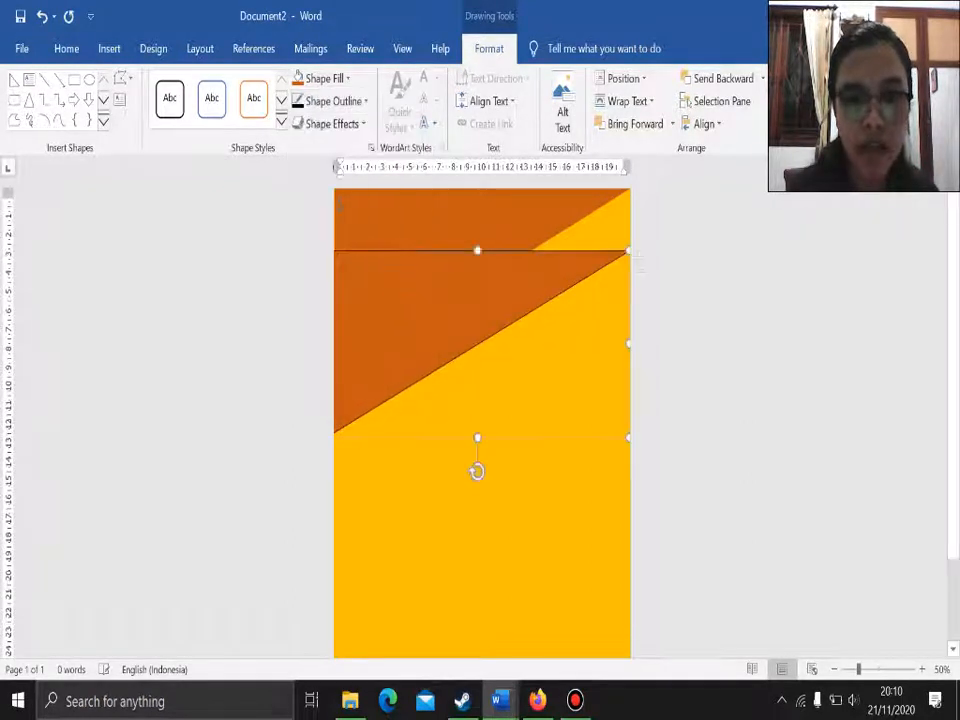
{"action": "left_click", "coordinate": [332, 467]}
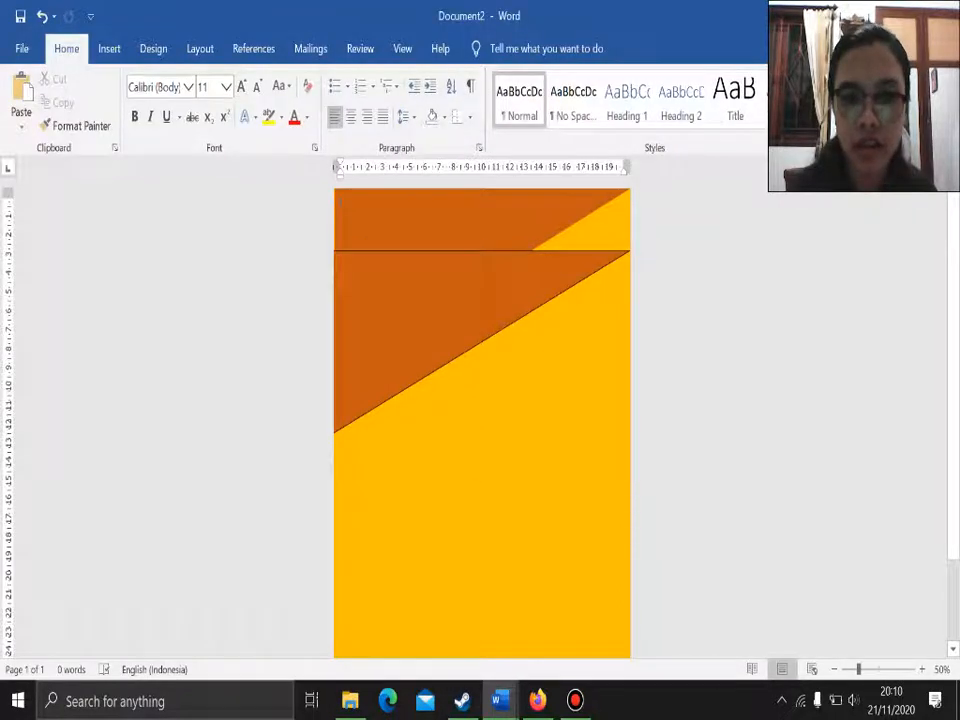
{"action": "left_click", "coordinate": [358, 353]}
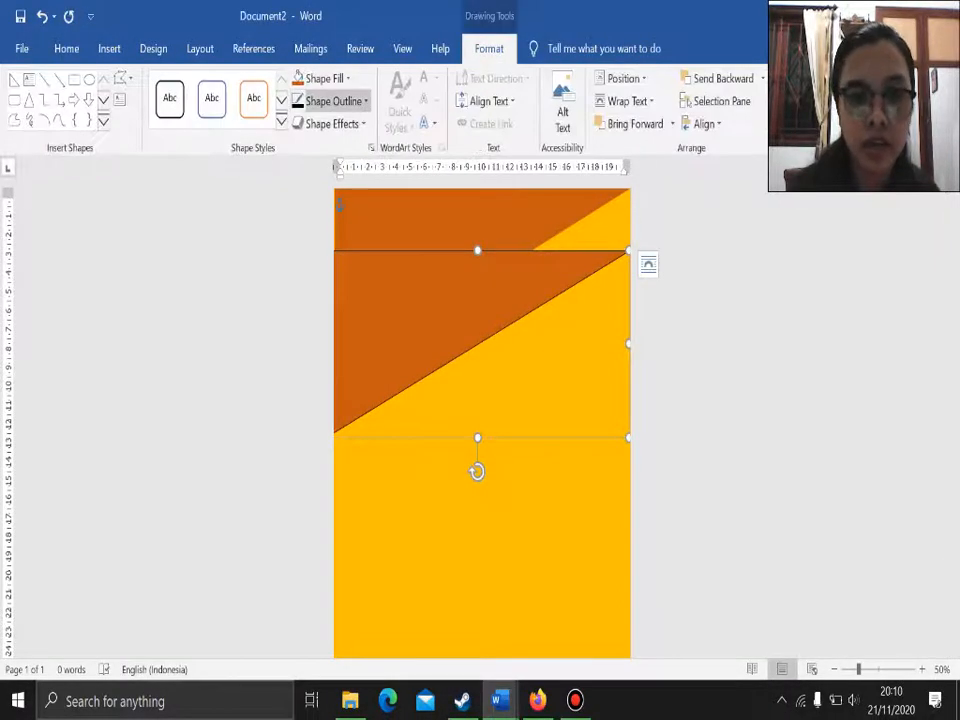
{"action": "left_click", "coordinate": [333, 101]}
{"action": "left_click", "coordinate": [336, 279]}
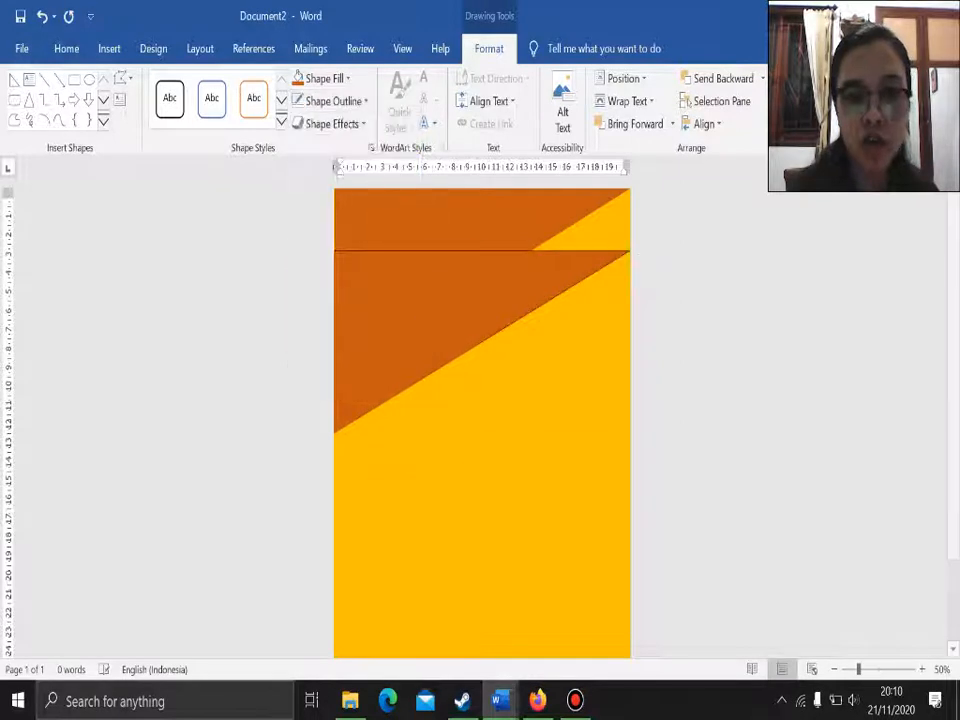
{"action": "left_click", "coordinate": [697, 430]}
Paste a third dark orange triangle and move it about 3 cm below the second one
{"action": "left_click", "coordinate": [834, 669]}
{"action": "left_click", "coordinate": [834, 669]}
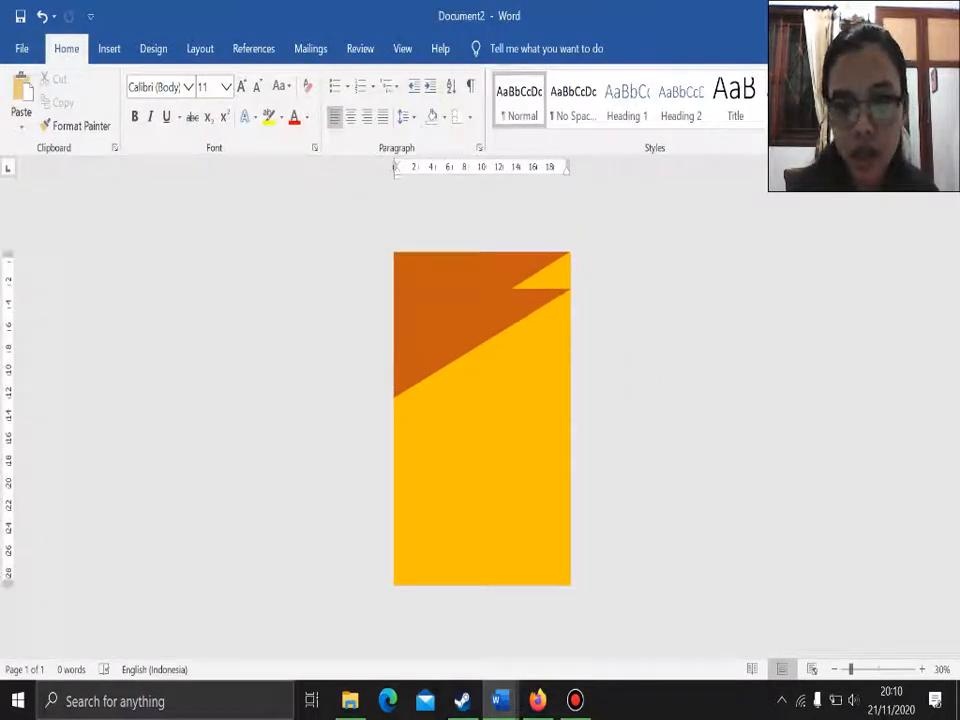
{"action": "key", "text": "ctrl+v"}
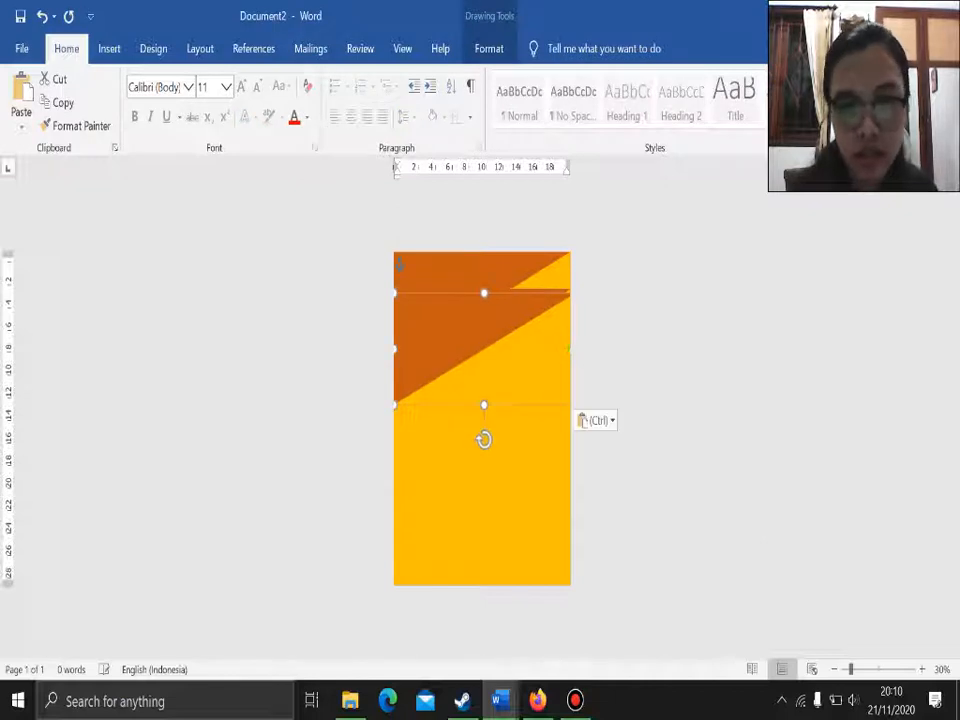
{"action": "key", "text": "Down"}
{"action": "key", "text": "Down"}
{"action": "key", "text": "Down"}
{"action": "key", "text": "Down"}
{"action": "key", "text": "Down"}
{"action": "key", "text": "Down"}
{"action": "key", "text": "Down"}
{"action": "key", "text": "Down"}
{"action": "key", "text": "Down"}
{"action": "key", "text": "Down"}
{"action": "key", "text": "Up"}
{"action": "key", "text": "Up"}
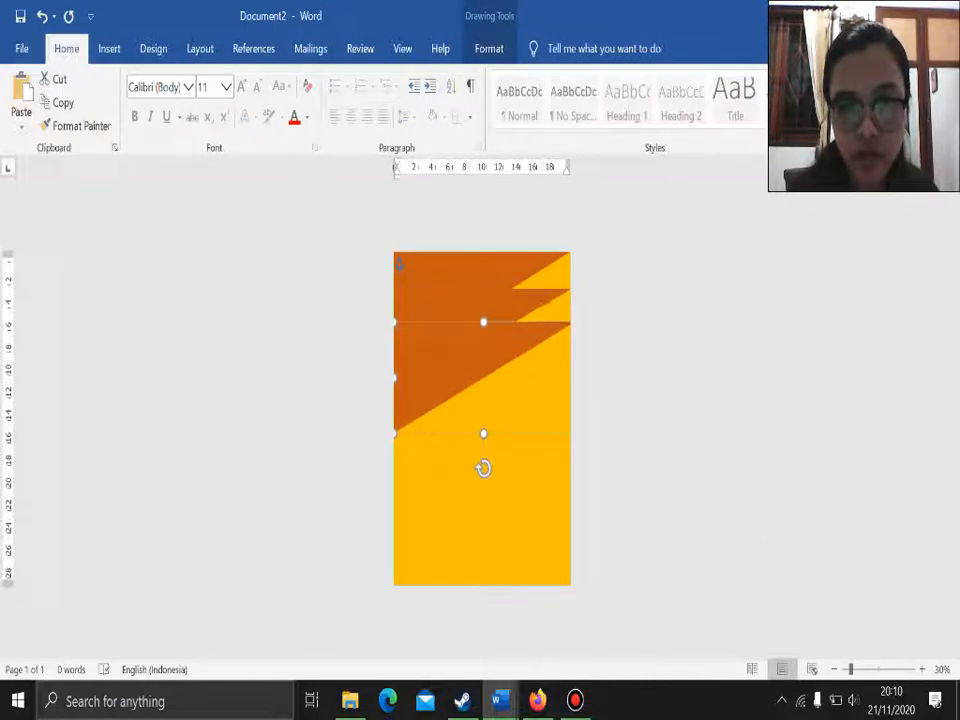
Move the second triangle up to about 2.3 cm below the page's upper edge
{"action": "key", "text": "Up"}
{"action": "key", "text": "Up"}
{"action": "key", "text": "Up"}
{"action": "key", "text": "Up"}
{"action": "key", "text": "Up"}
{"action": "key", "text": "Up"}
{"action": "key", "text": "Up"}
{"action": "key", "text": "Up"}
{"action": "key", "text": "Up"}
{"action": "key", "text": "Up"}
{"action": "key", "text": "Up"}
{"action": "key", "text": "Up"}
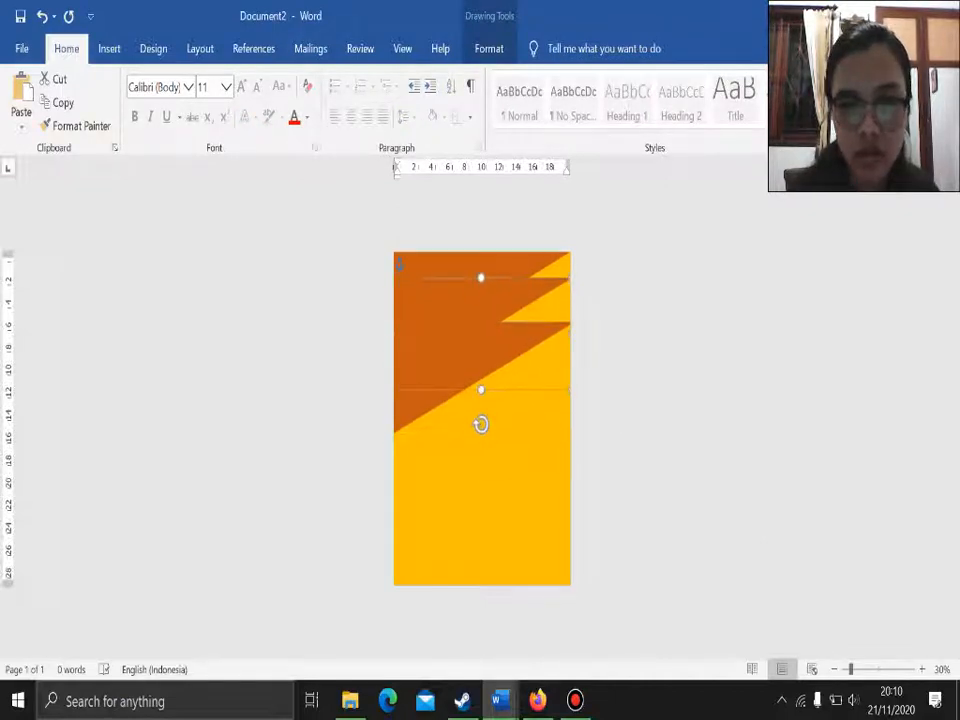
Move the third triangle up to about 2.3 cm below the second so the three triangles are evenly spaced
{"action": "key", "text": "Down"}
{"action": "key", "text": "Down"}
{"action": "key", "text": "Down"}
{"action": "key", "text": "Down"}
{"action": "key", "text": "Down"}
{"action": "key", "text": "Down"}
{"action": "key", "text": "Down"}
{"action": "key", "text": "Down"}
{"action": "key", "text": "Down"}
{"action": "key", "text": "Down"}
{"action": "key", "text": "Down"}
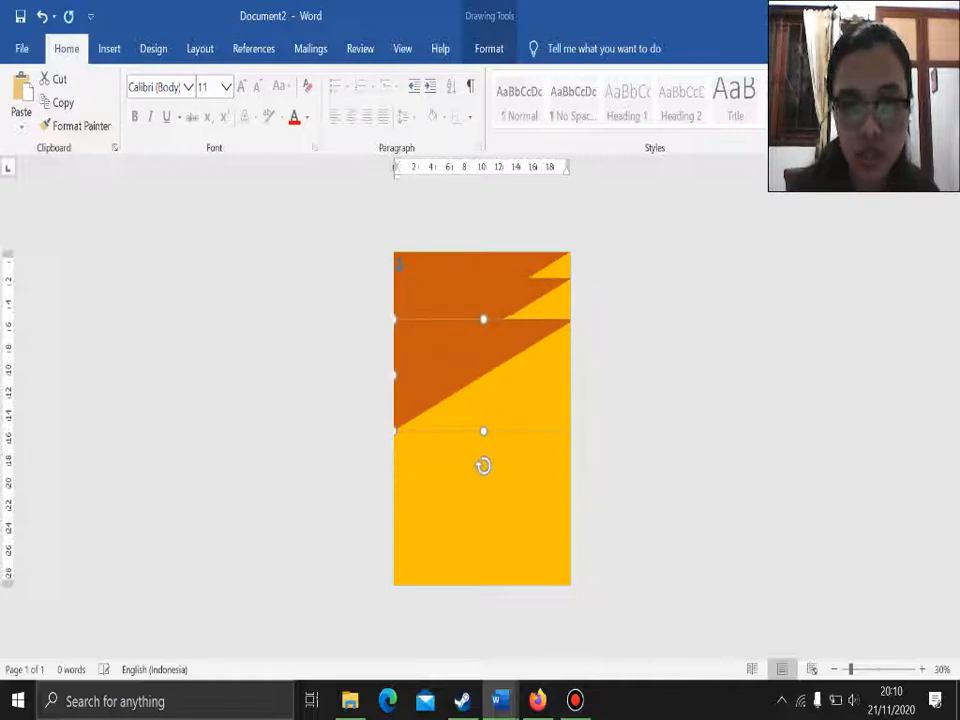
{"action": "key", "text": "Up"}
{"action": "key", "text": "Up"}
{"action": "key", "text": "Up"}
{"action": "key", "text": "Up"}
{"action": "key", "text": "Up"}
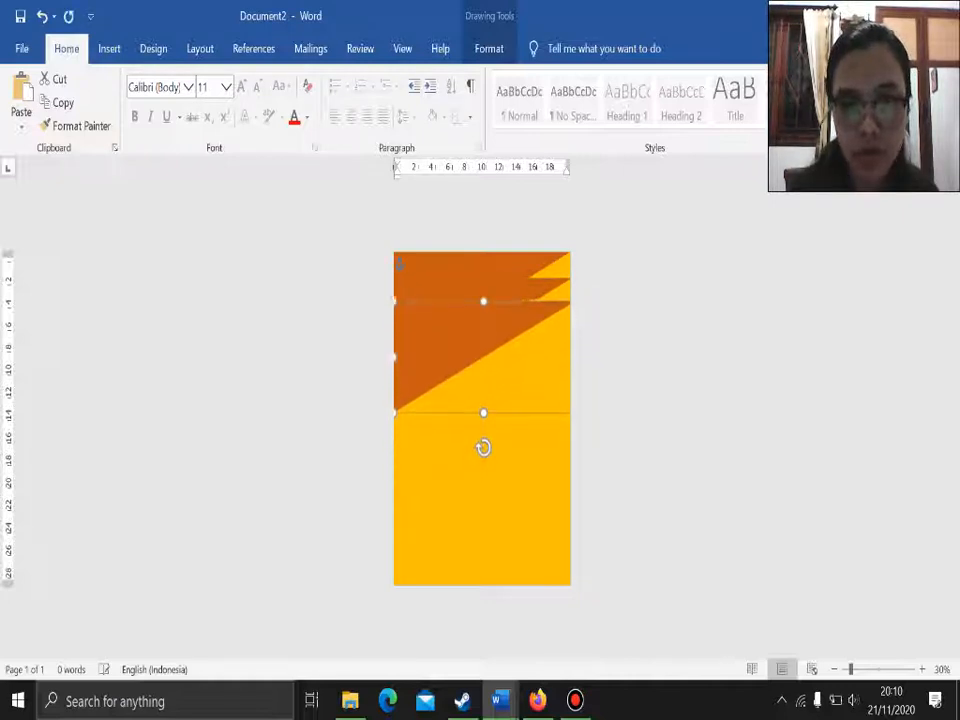
{"action": "key", "text": "Down"}
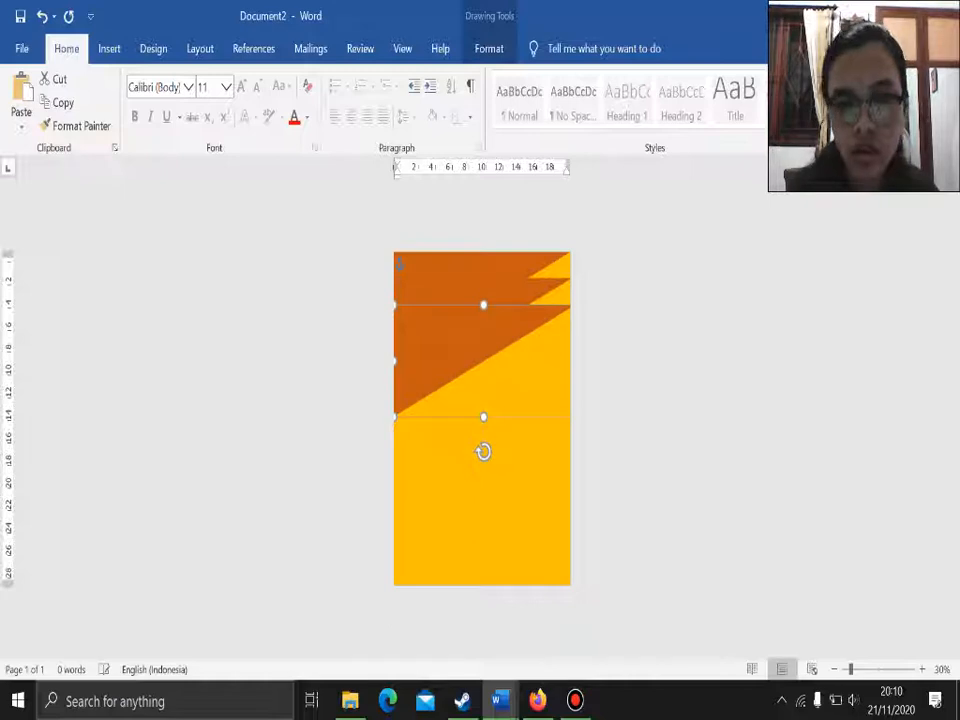
Draw a full-width rectangle about 1.8 cm high along the lower edge of the page
{"action": "key", "text": "Escape"}
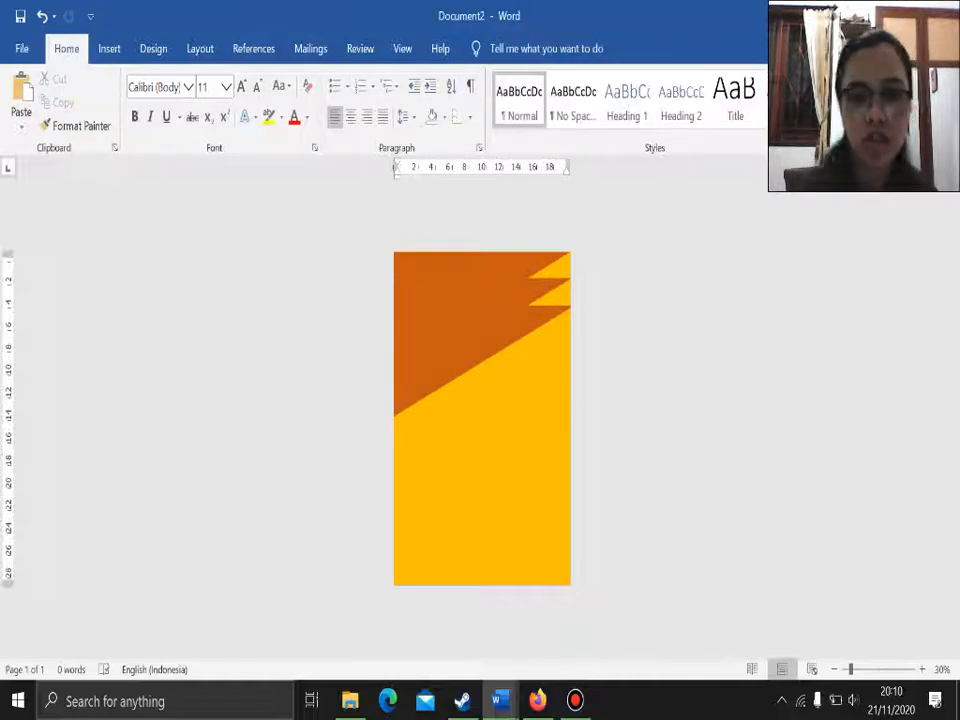
{"action": "left_click", "coordinate": [109, 48]}
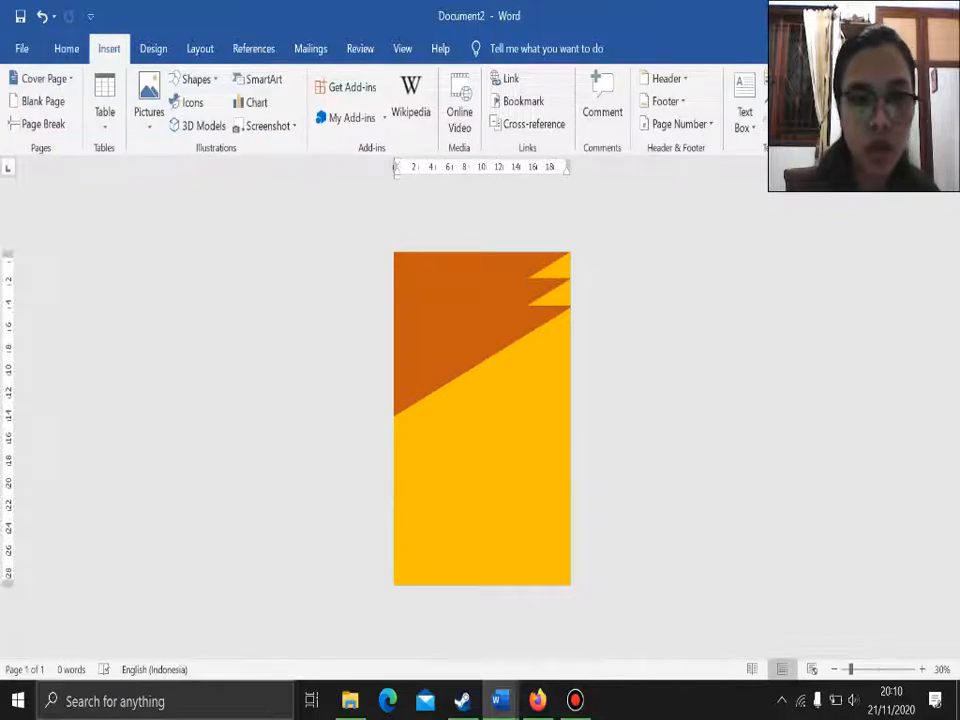
{"action": "left_click", "coordinate": [192, 79]}
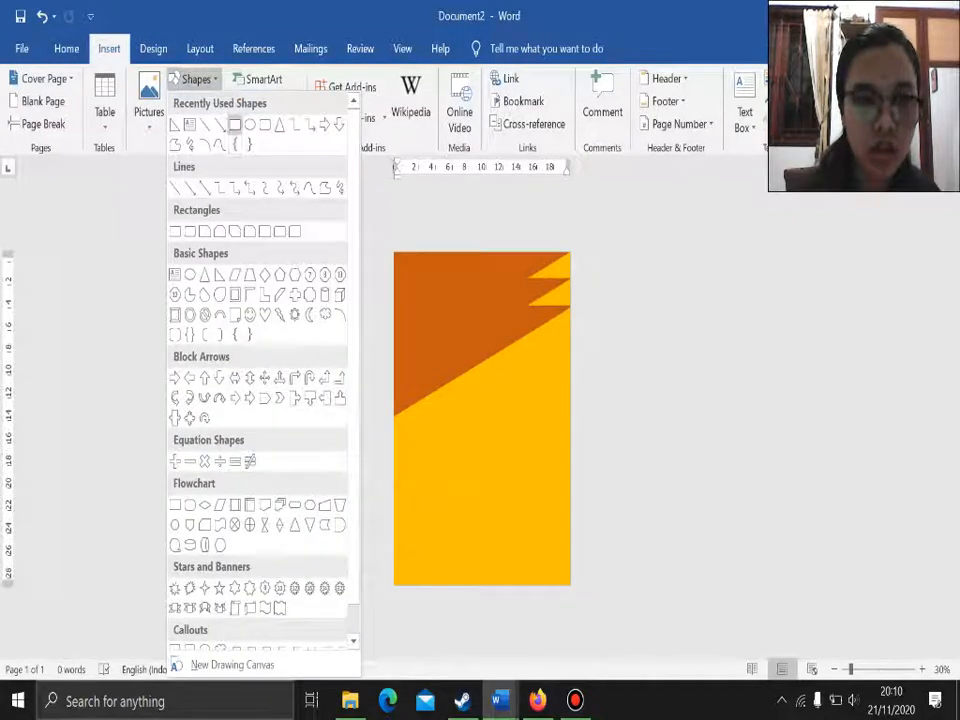
{"action": "left_click", "coordinate": [236, 144]}
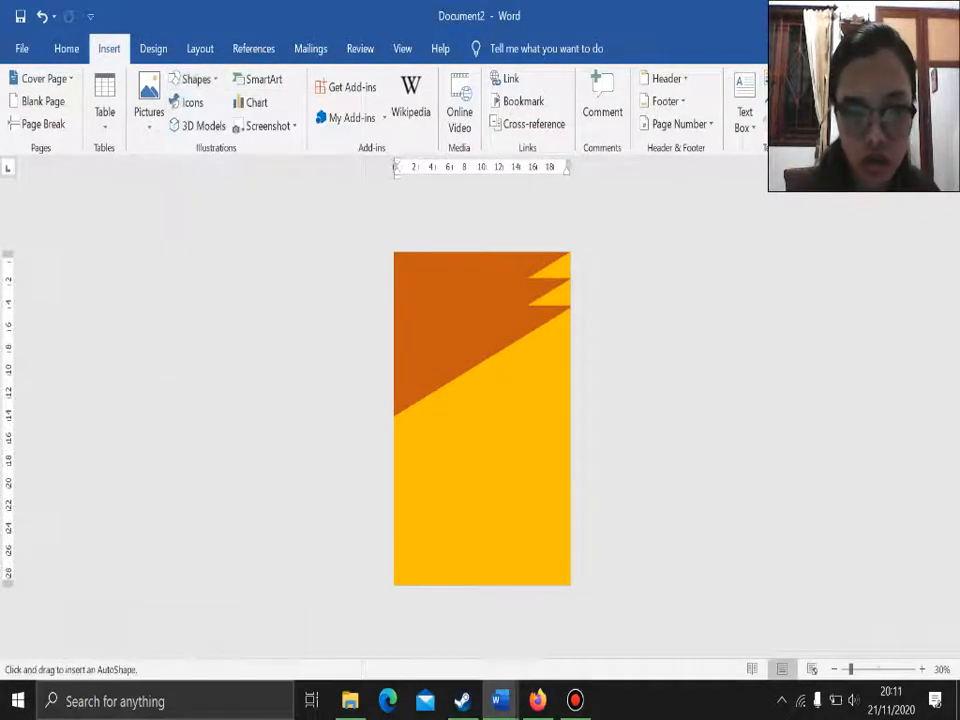
{"action": "mouse_move", "coordinate": [394, 563]}
{"action": "left_mouse_down"}
{"action": "mouse_move", "coordinate": [568, 572]}
{"action": "mouse_move", "coordinate": [570, 584]}
{"action": "left_mouse_up"}
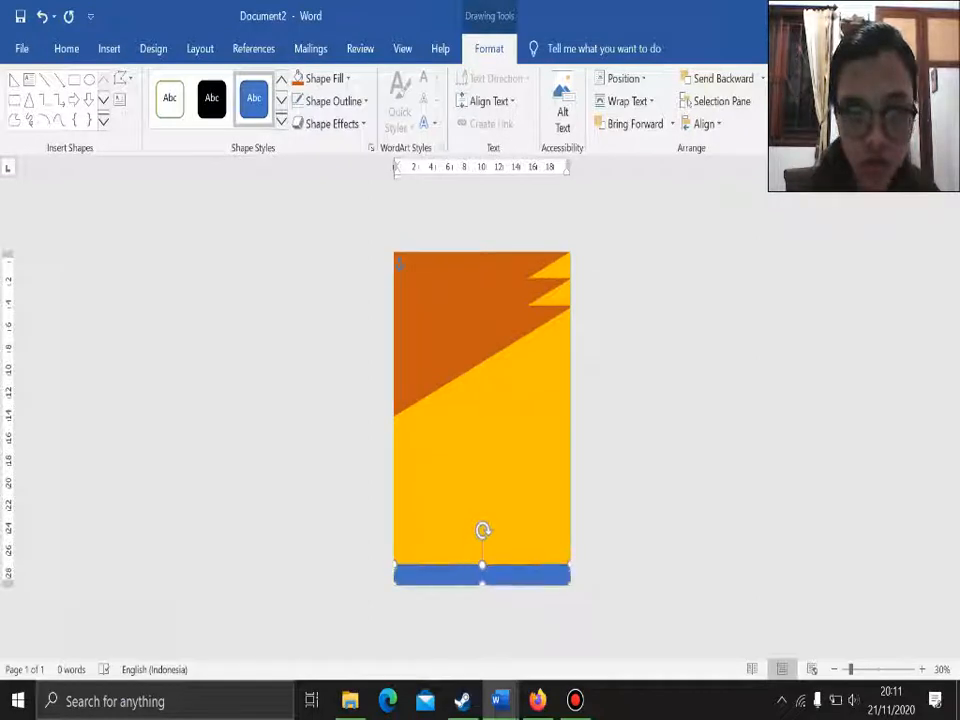
{"action": "key", "text": "Escape"}
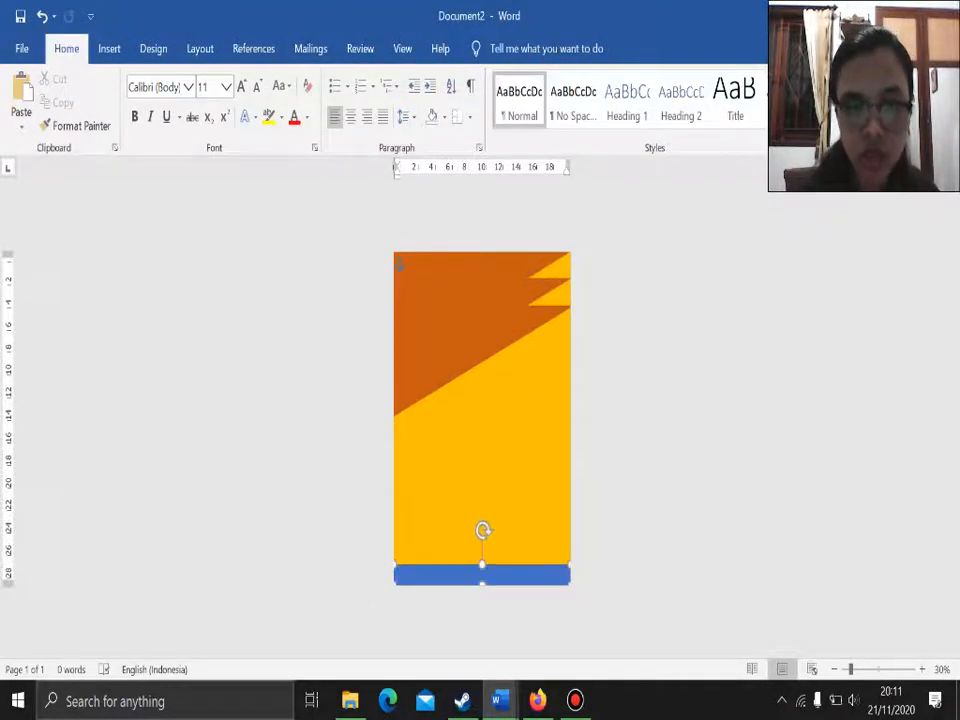
Fill the bottom strip with the same dark orange as the triangles and remove its outline
{"action": "left_click", "coordinate": [489, 48]}
{"action": "left_click", "coordinate": [320, 78]}
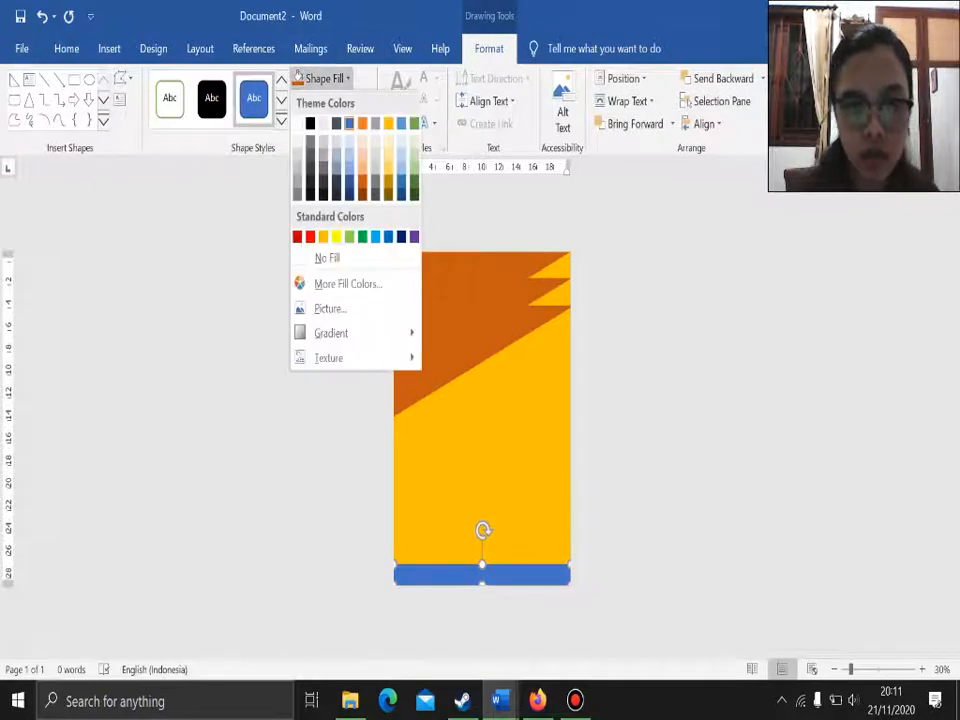
{"action": "left_click", "coordinate": [362, 188]}
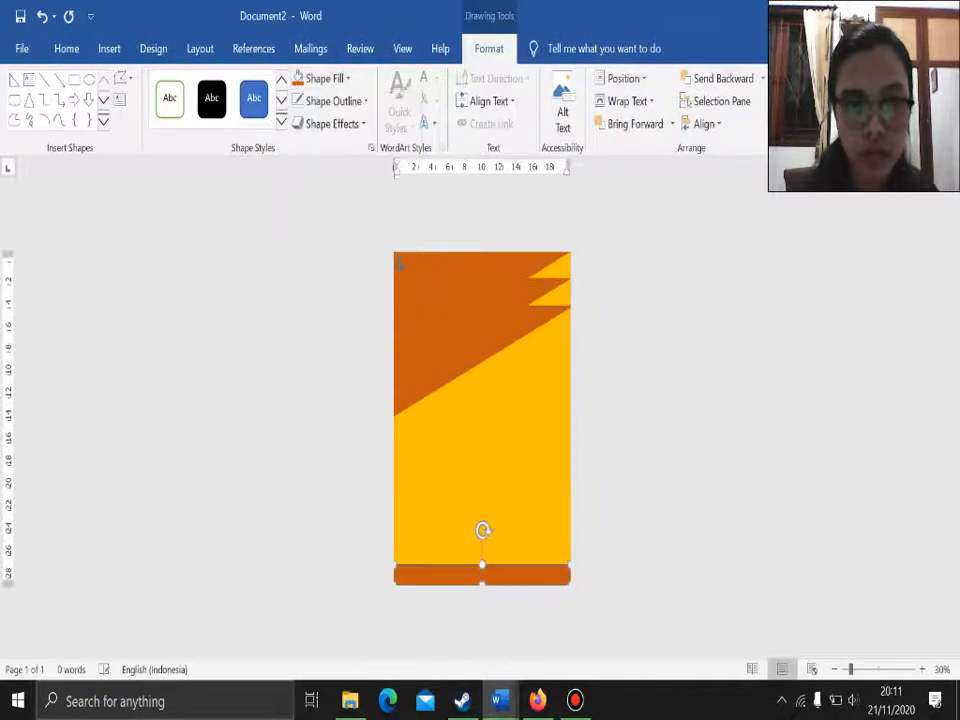
{"action": "left_click", "coordinate": [333, 101]}
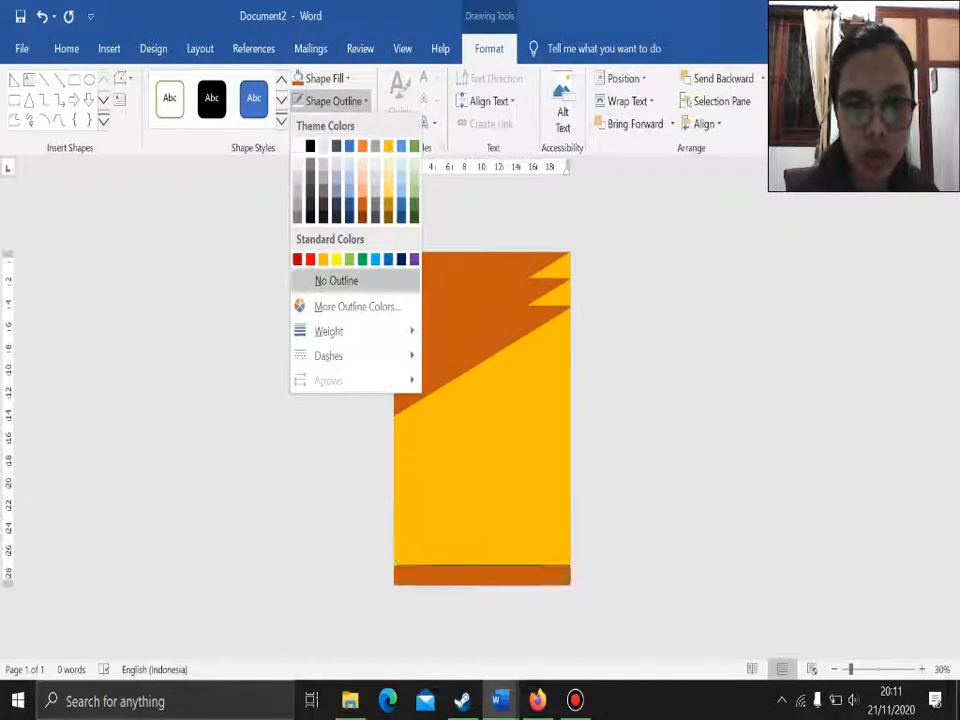
{"action": "left_click", "coordinate": [336, 280]}
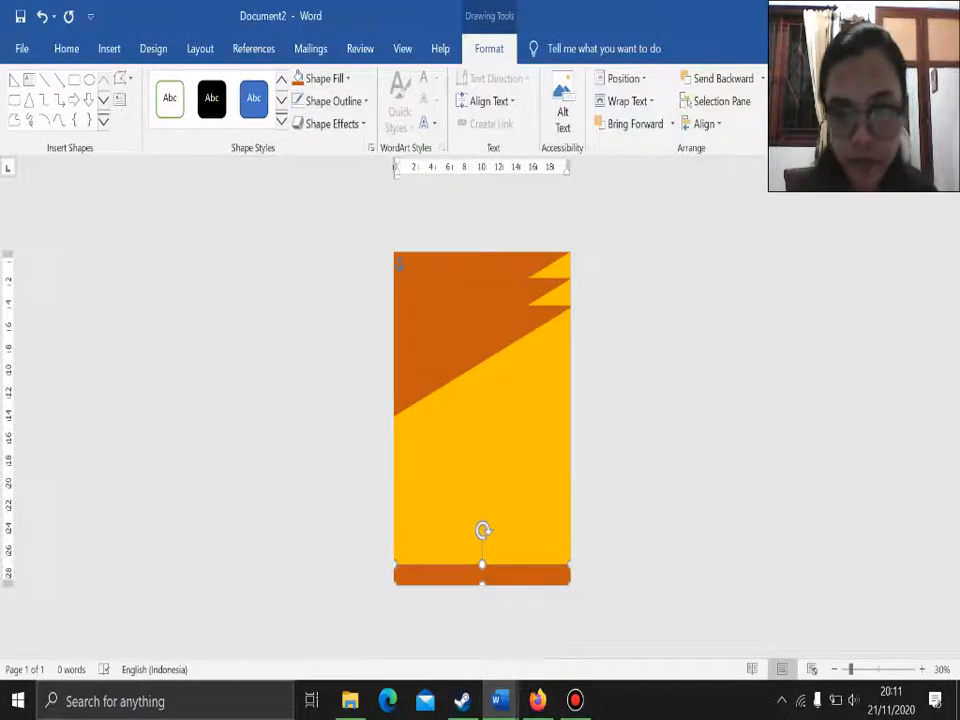
{"action": "left_click", "coordinate": [690, 480]}
Draw a vertical rectangle about 1.4 cm wide and 17 cm tall along the page's left edge, overlapping the lowest triangle and the bottom strip
{"action": "left_click", "coordinate": [921, 669]}
{"action": "left_click", "coordinate": [921, 669]}
{"action": "left_click", "coordinate": [921, 669]}
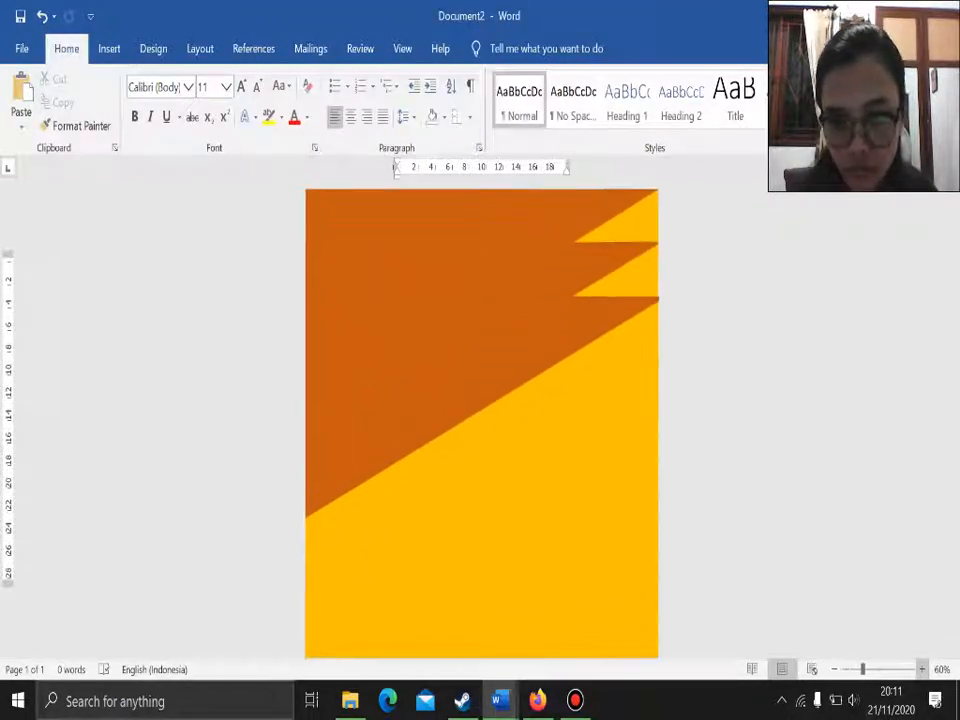
{"action": "scroll", "coordinate": [482, 420], "scroll_direction": "down", "scroll_amount": 5}
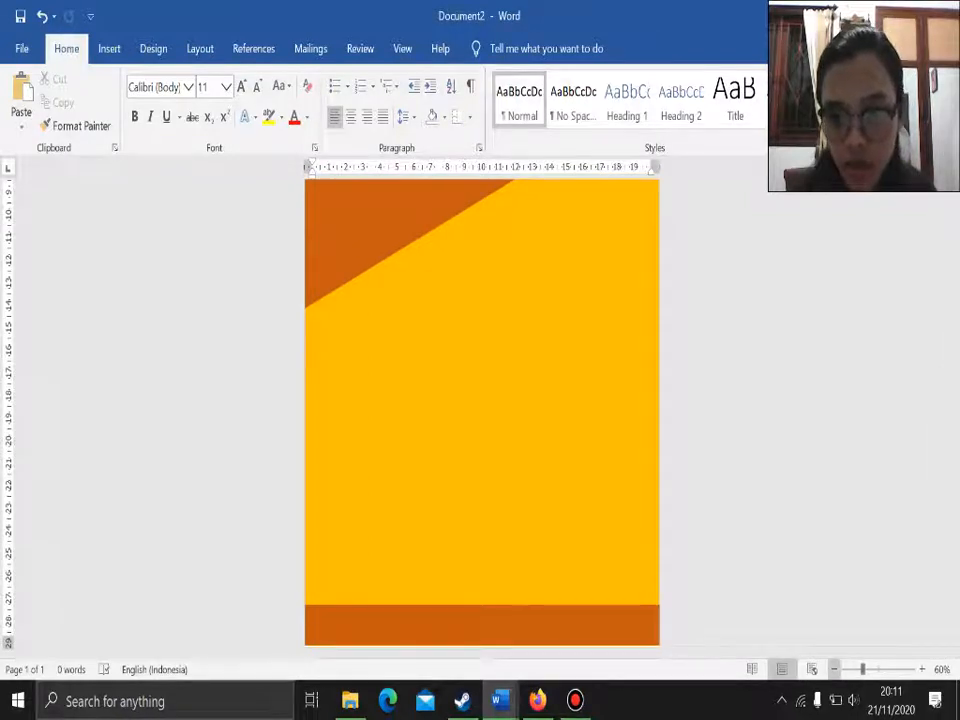
{"action": "left_click", "coordinate": [834, 669]}
{"action": "left_click", "coordinate": [834, 669]}
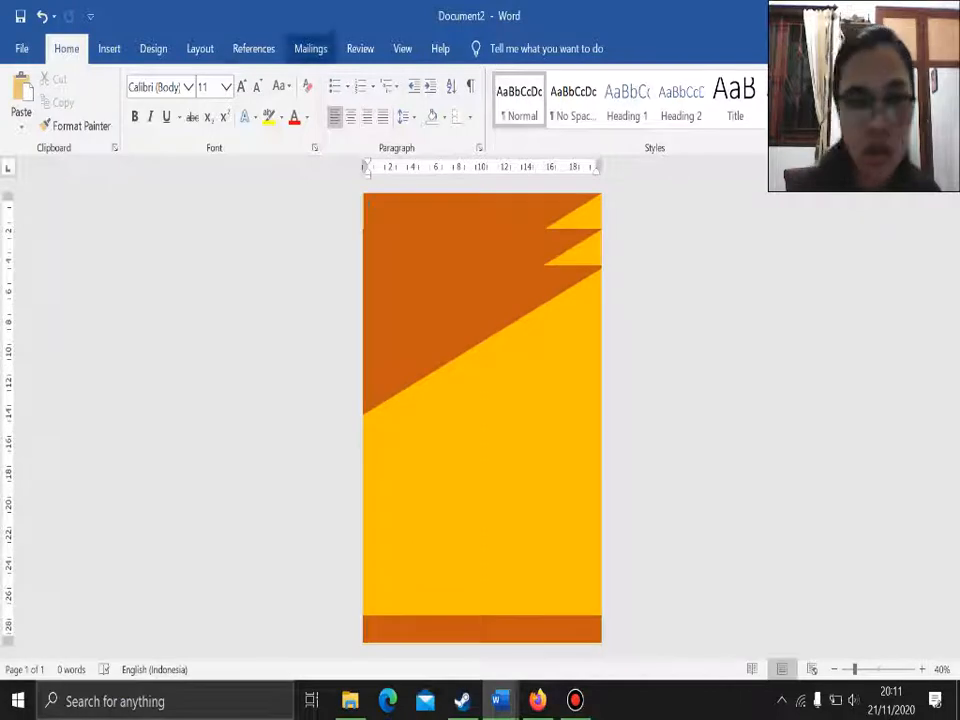
{"action": "left_click", "coordinate": [109, 48]}
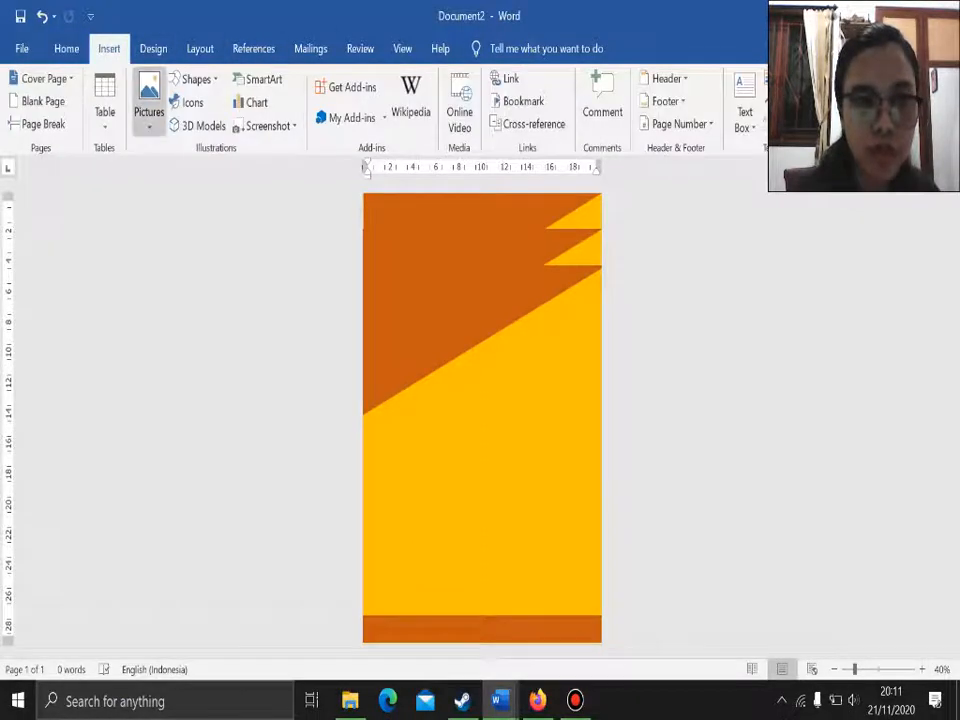
{"action": "left_click", "coordinate": [194, 79]}
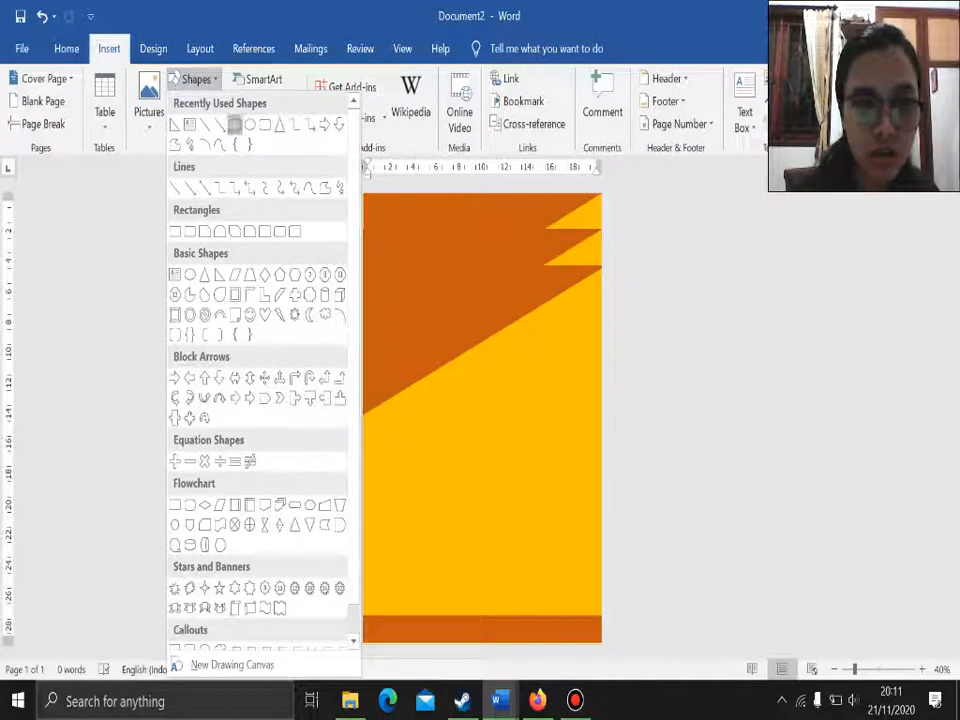
{"action": "left_click", "coordinate": [234, 124]}
{"action": "mouse_move", "coordinate": [366, 407]}
{"action": "left_mouse_down"}
{"action": "mouse_move", "coordinate": [368, 493]}
{"action": "mouse_move", "coordinate": [405, 600]}
{"action": "mouse_move", "coordinate": [388, 652]}
{"action": "mouse_move", "coordinate": [381, 636]}
{"action": "left_mouse_up"}
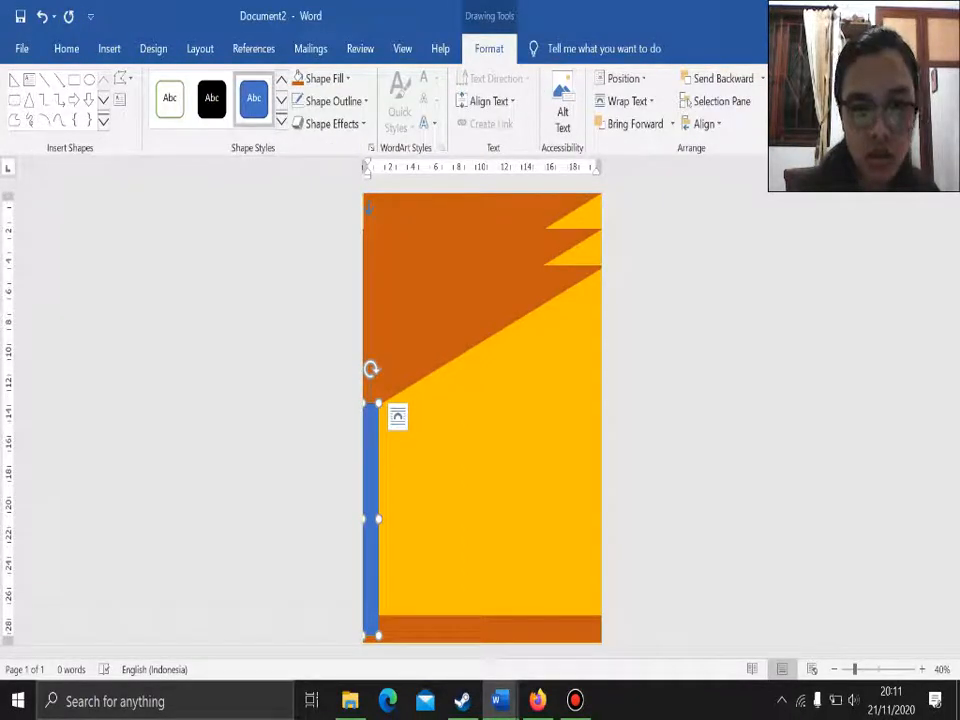
{"action": "left_click_drag", "start_coordinate": [378, 403], "coordinate": [379, 381]}
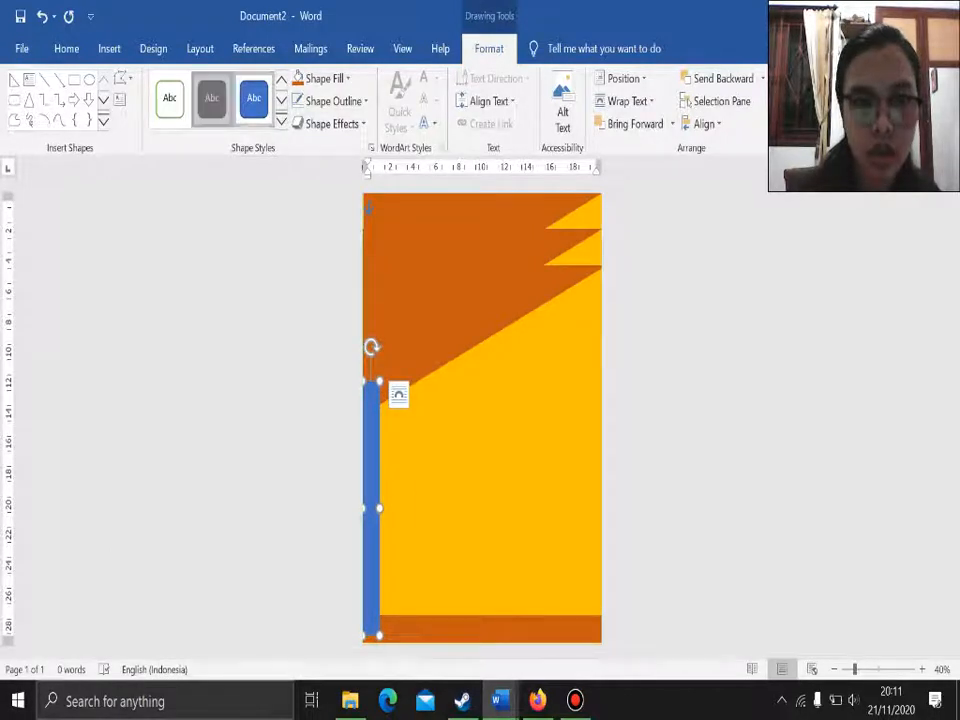
Apply the solid black shape style to the vertical bar and remove its outline
{"action": "left_click", "coordinate": [211, 97]}
{"action": "left_click", "coordinate": [333, 101]}
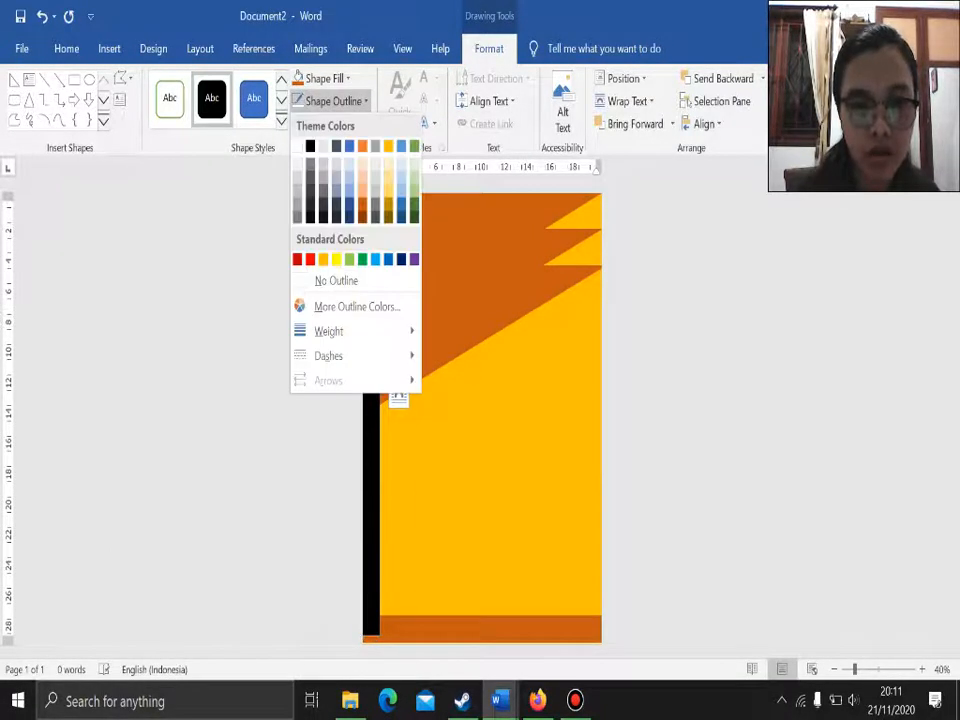
{"action": "left_click", "coordinate": [336, 280]}
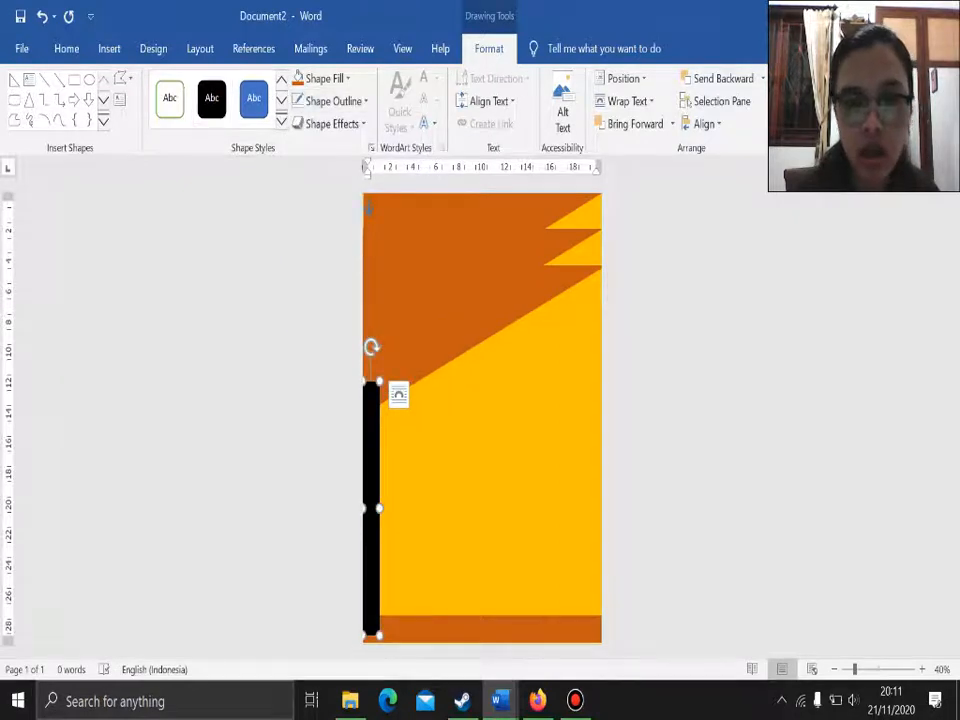
{"action": "left_click", "coordinate": [310, 300]}
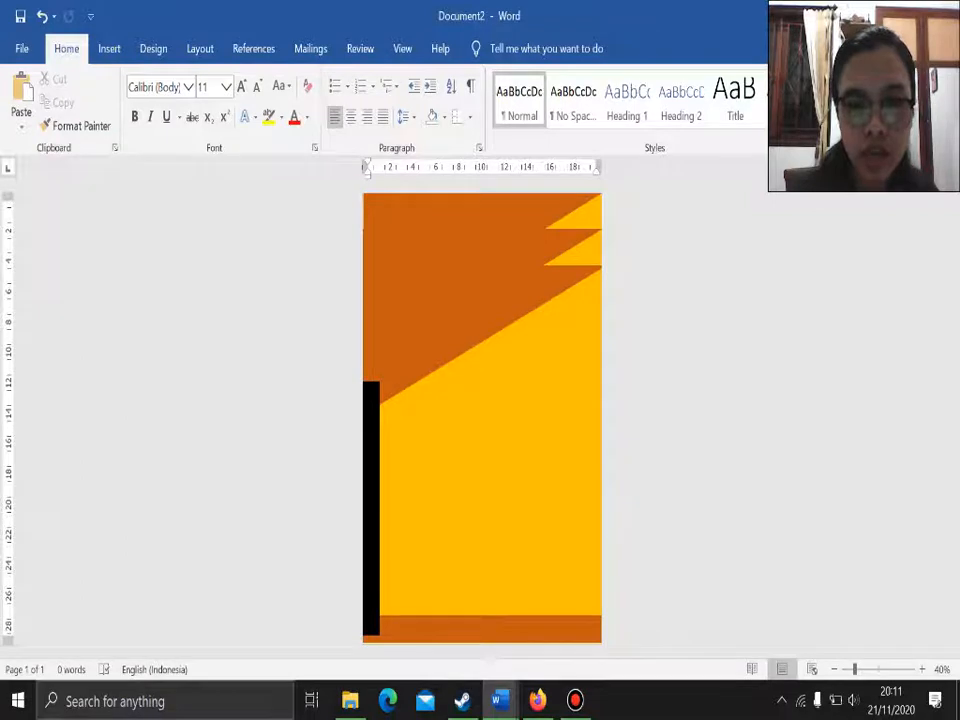
Send the black vertical bar backward so it sits behind the lowest triangle and the bottom strip
{"action": "left_click", "coordinate": [371, 495]}
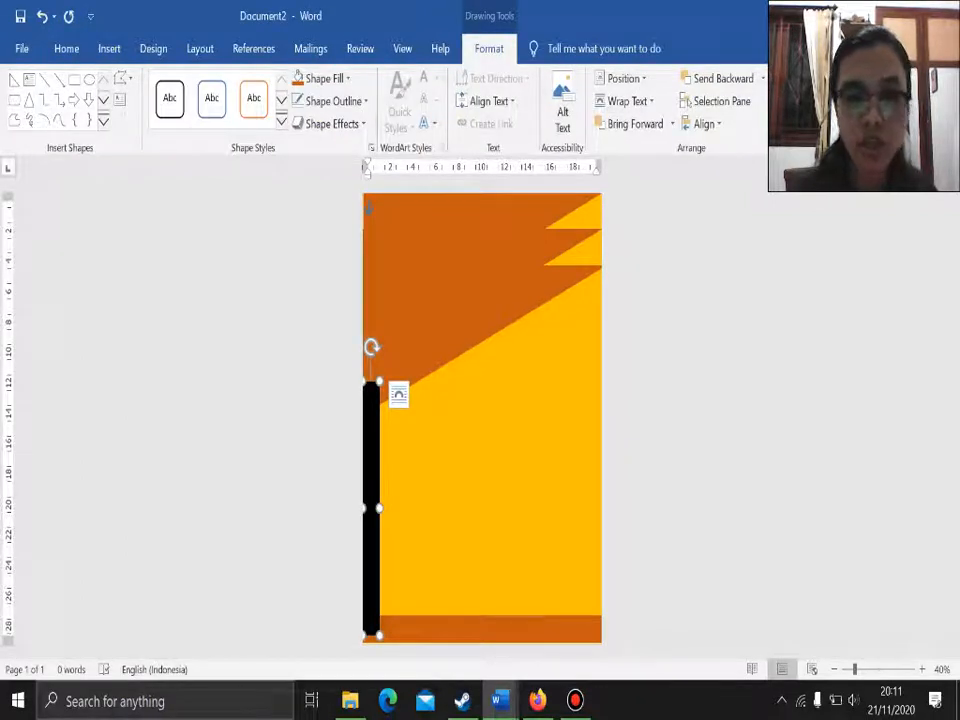
{"action": "left_click", "coordinate": [432, 322]}
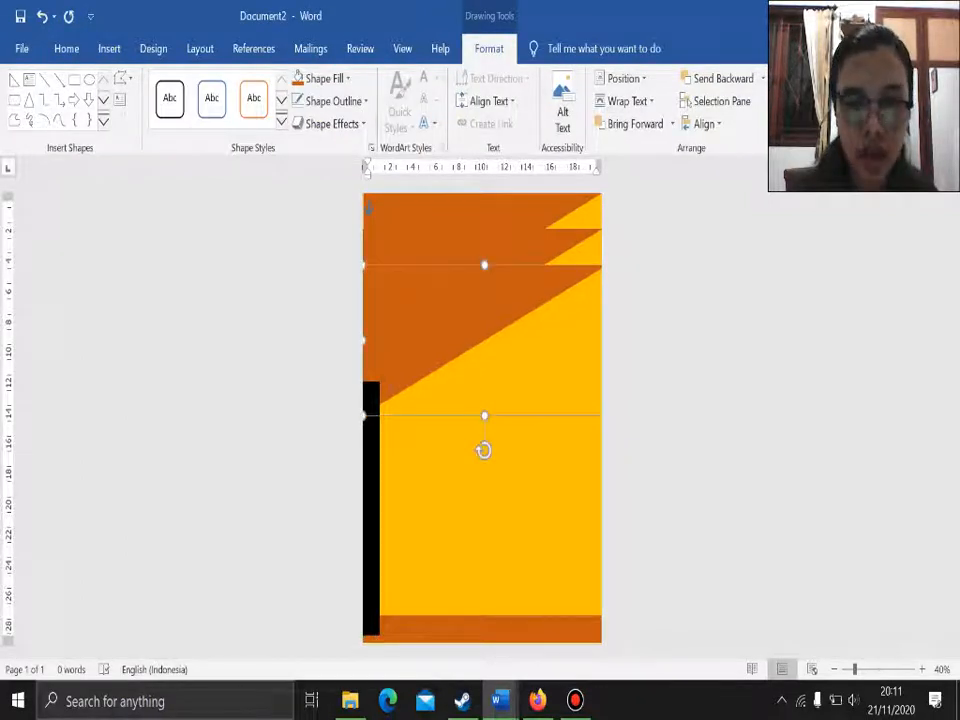
{"action": "left_click", "coordinate": [440, 628]}
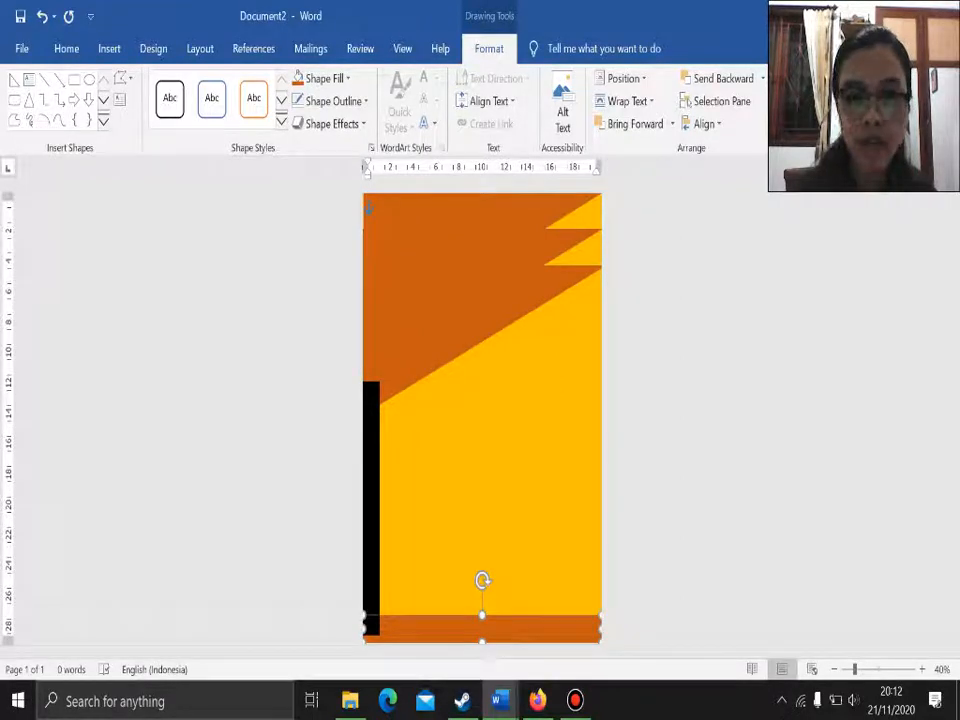
{"action": "left_click", "coordinate": [371, 530]}
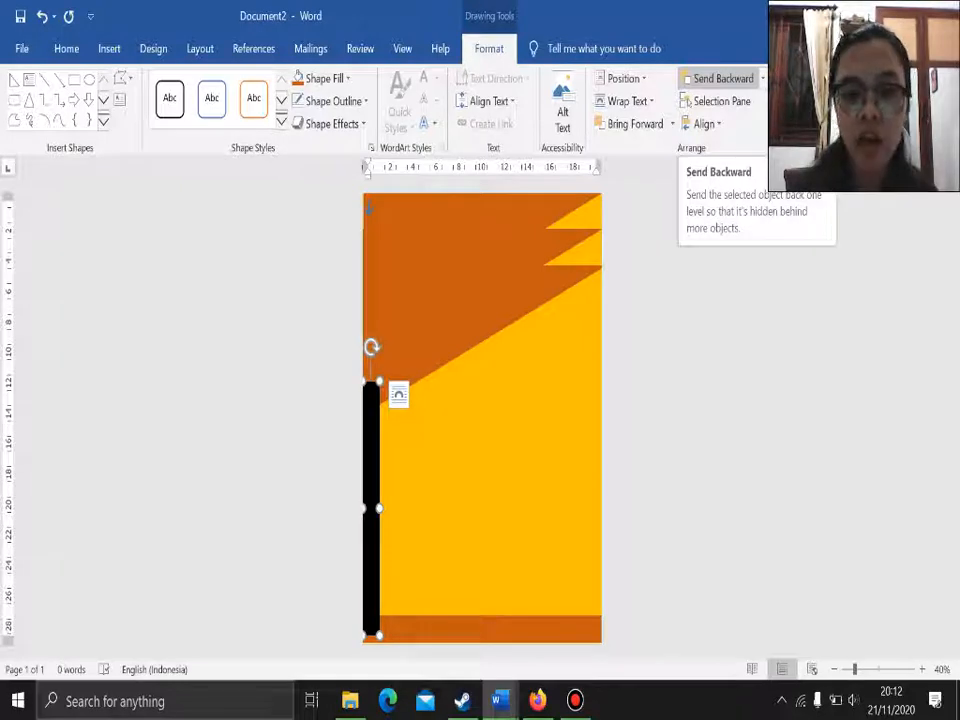
{"action": "left_click", "coordinate": [716, 78]}
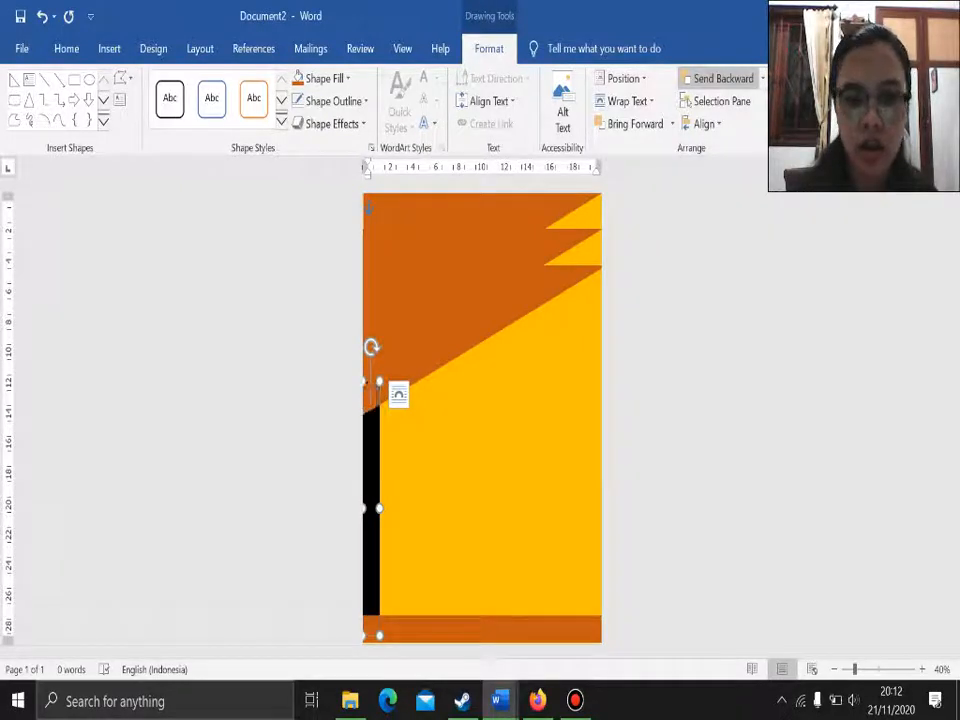
{"action": "key", "text": "Escape"}
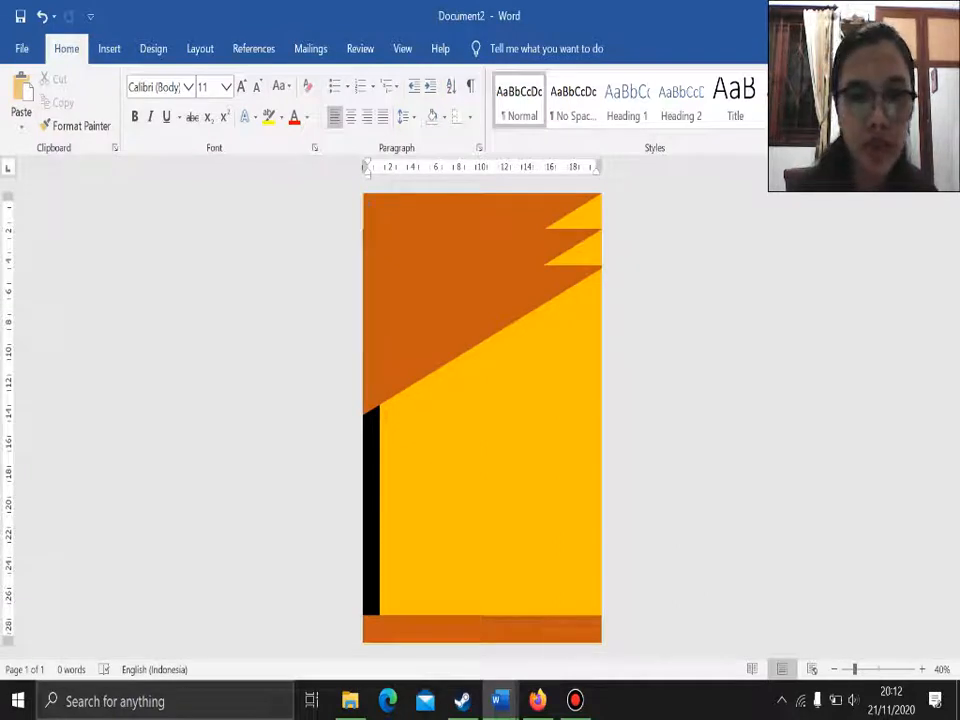
Draw a circle about 12 cm in diameter on the yellow area and move it partly past the page's right edge, near the bottom
{"action": "left_click", "coordinate": [109, 48]}
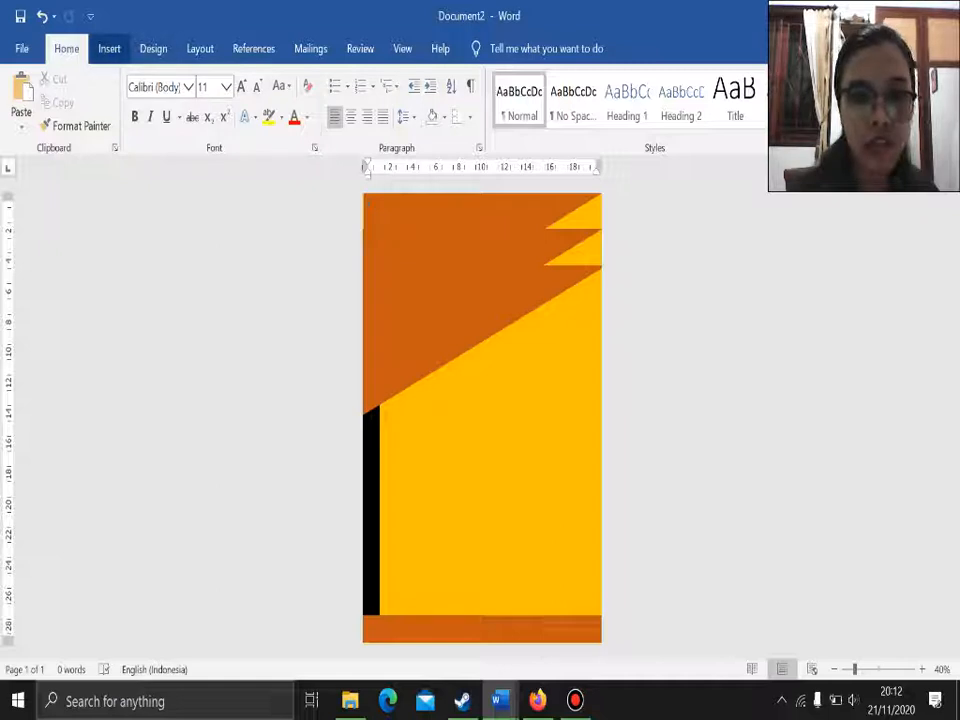
{"action": "left_click", "coordinate": [195, 79]}
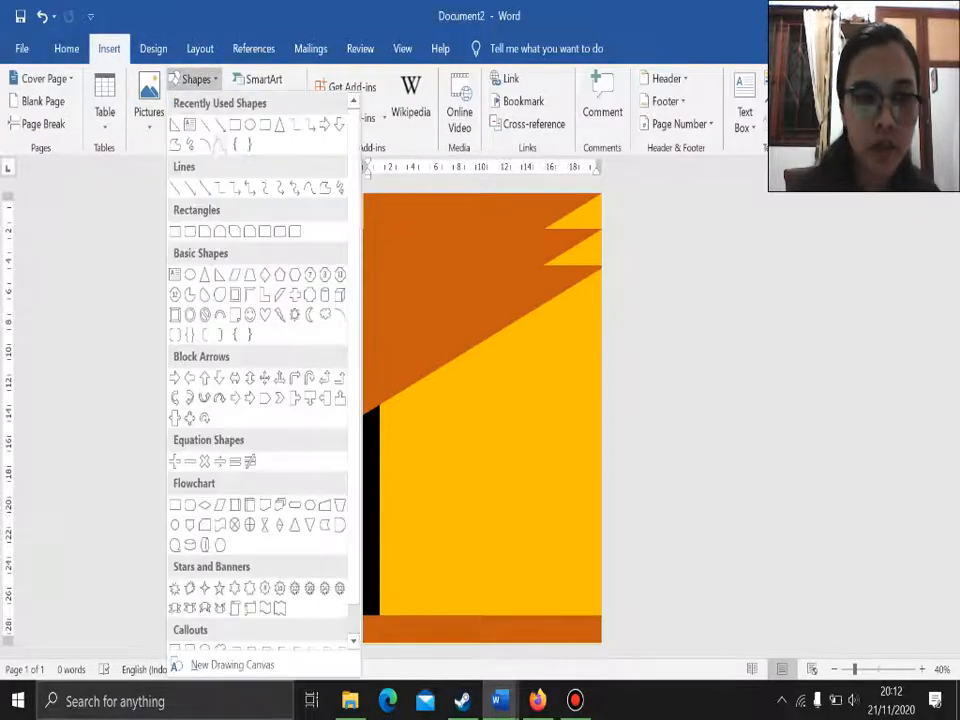
{"action": "left_click", "coordinate": [249, 122]}
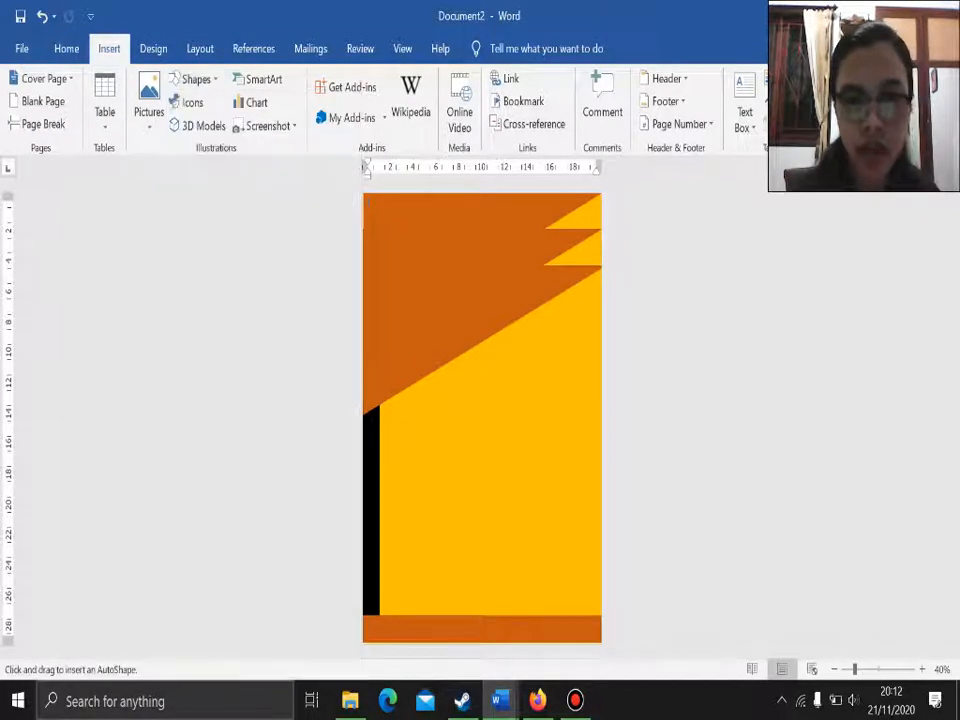
{"action": "mouse_move", "coordinate": [560, 348]}
{"action": "left_mouse_down"}
{"action": "mouse_move", "coordinate": [482, 444]}
{"action": "mouse_move", "coordinate": [459, 510]}
{"action": "mouse_move", "coordinate": [415, 548]}
{"action": "mouse_move", "coordinate": [420, 535]}
{"action": "left_mouse_up"}
{"action": "left_click_drag", "start_coordinate": [487, 442], "coordinate": [615, 519]}
Paste two copies of the circle and place one at the upper right and one at the lower left of the first, overlapping as a cluster
{"action": "key", "text": "ctrl+v"}
{"action": "key", "text": "ctrl+v"}
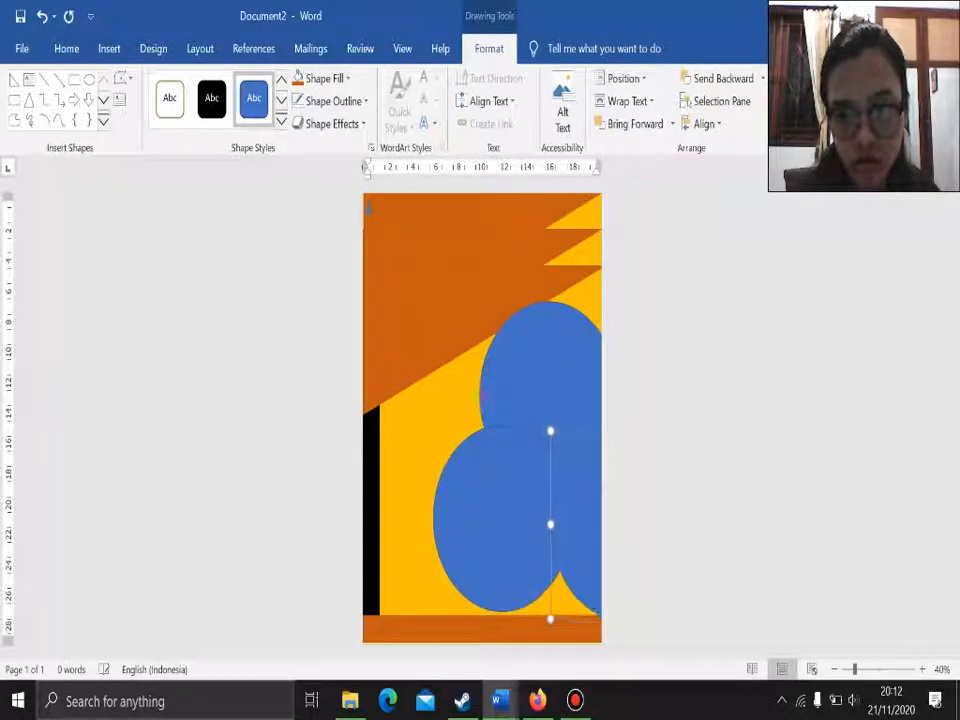
{"action": "left_click_drag", "start_coordinate": [502, 520], "coordinate": [499, 530]}
{"action": "left_click", "coordinate": [672, 446]}
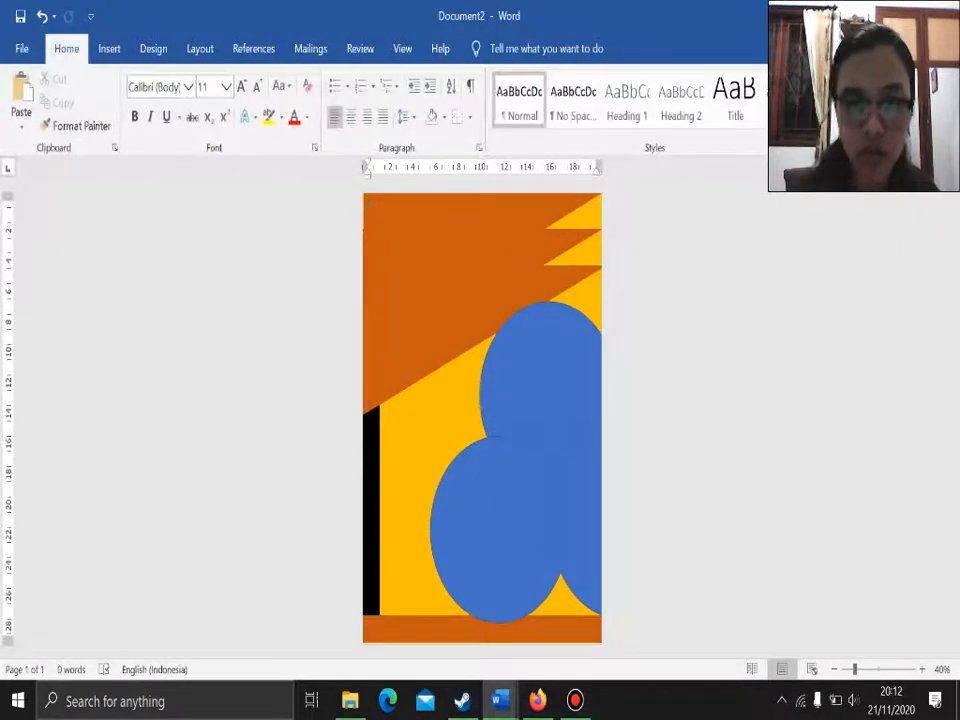
{"action": "left_click", "coordinate": [548, 392]}
{"action": "left_click_drag", "start_coordinate": [548, 392], "coordinate": [546, 395]}
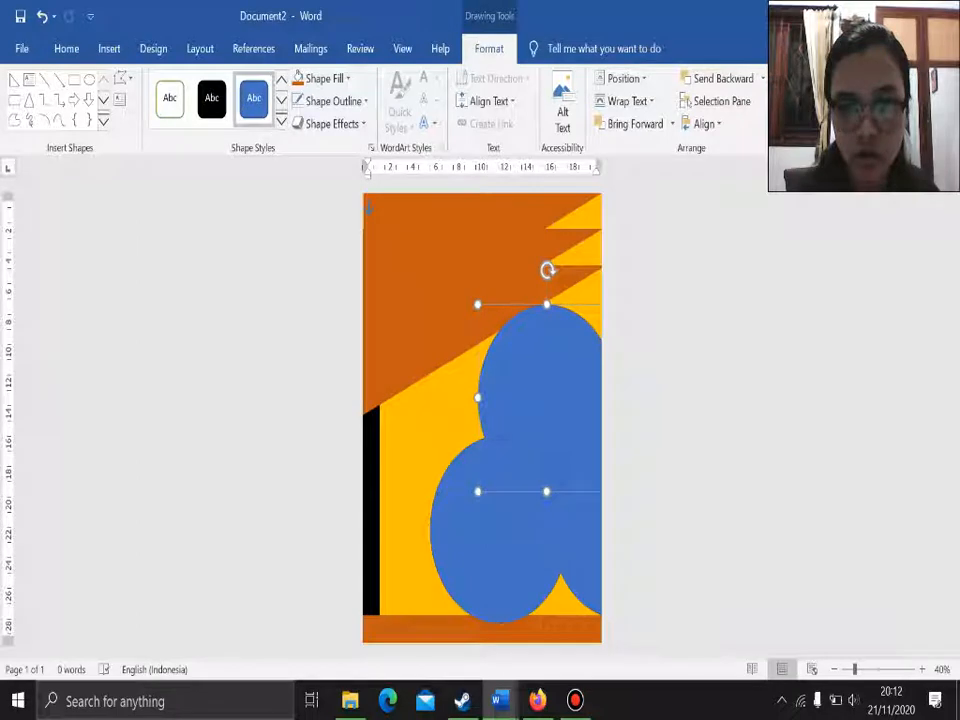
Remove the outline from the three overlapping blue circles, one circle at a time
{"action": "left_click", "coordinate": [333, 101]}
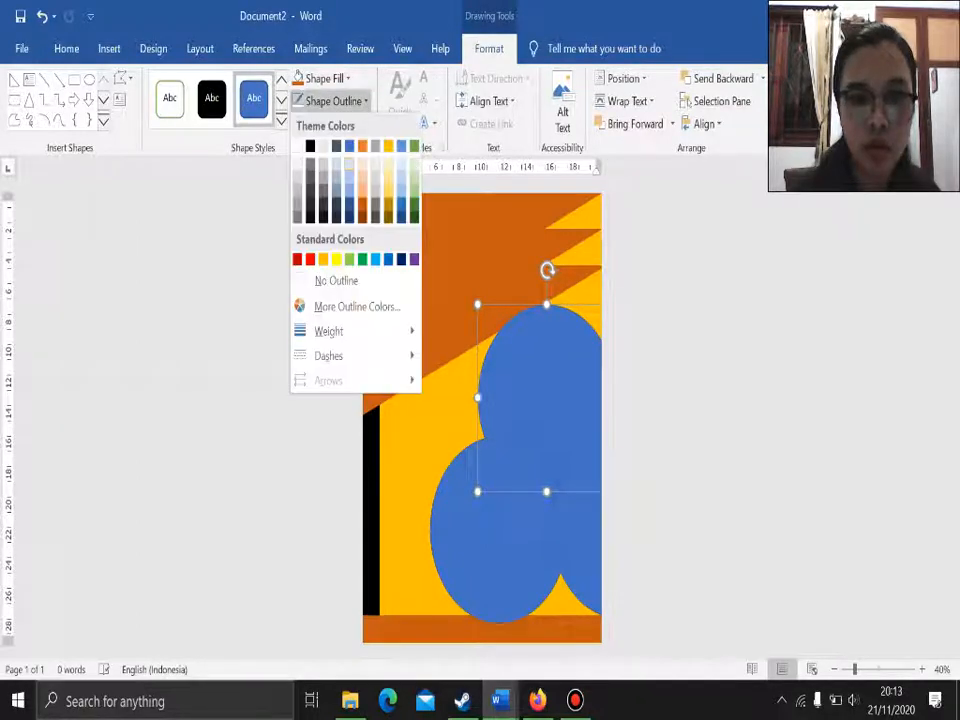
{"action": "left_click", "coordinate": [317, 280]}
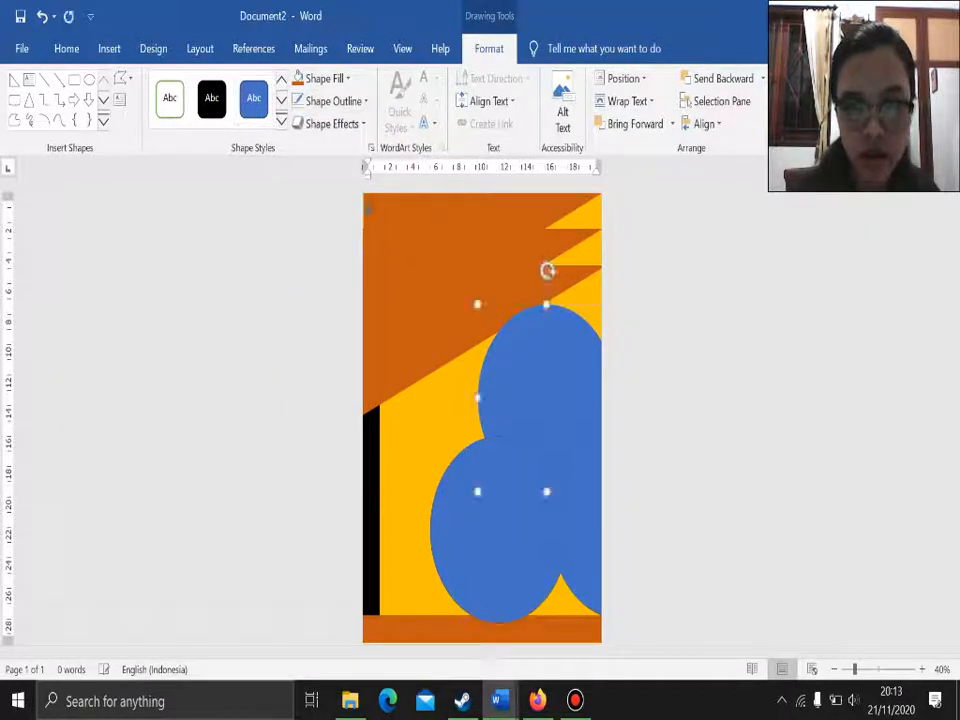
{"action": "left_click", "coordinate": [500, 530]}
{"action": "left_click", "coordinate": [333, 101]}
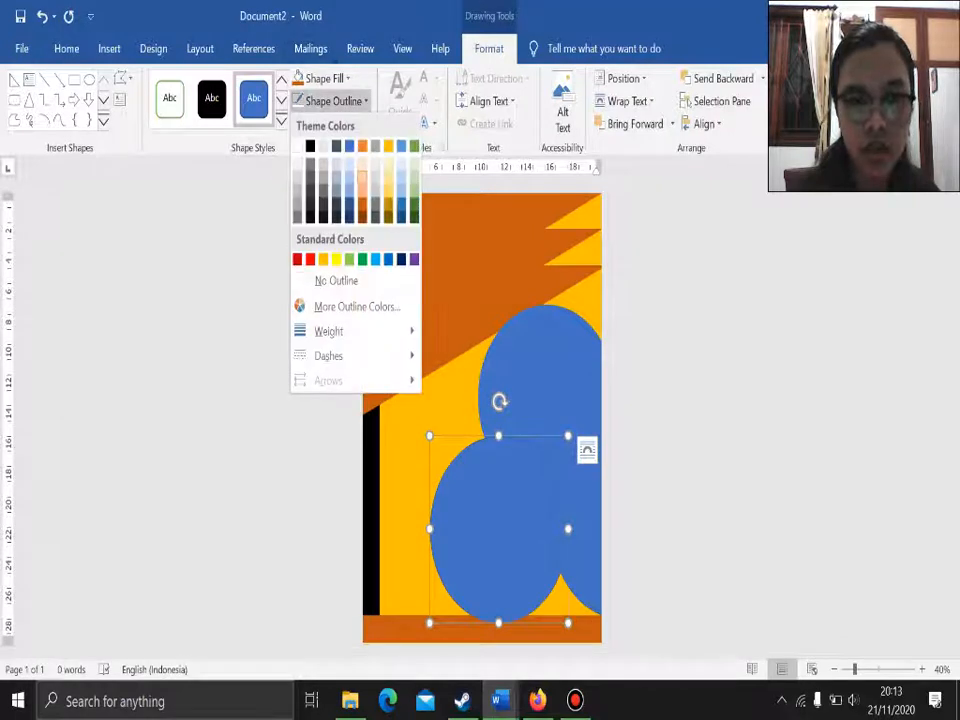
{"action": "left_click", "coordinate": [317, 280]}
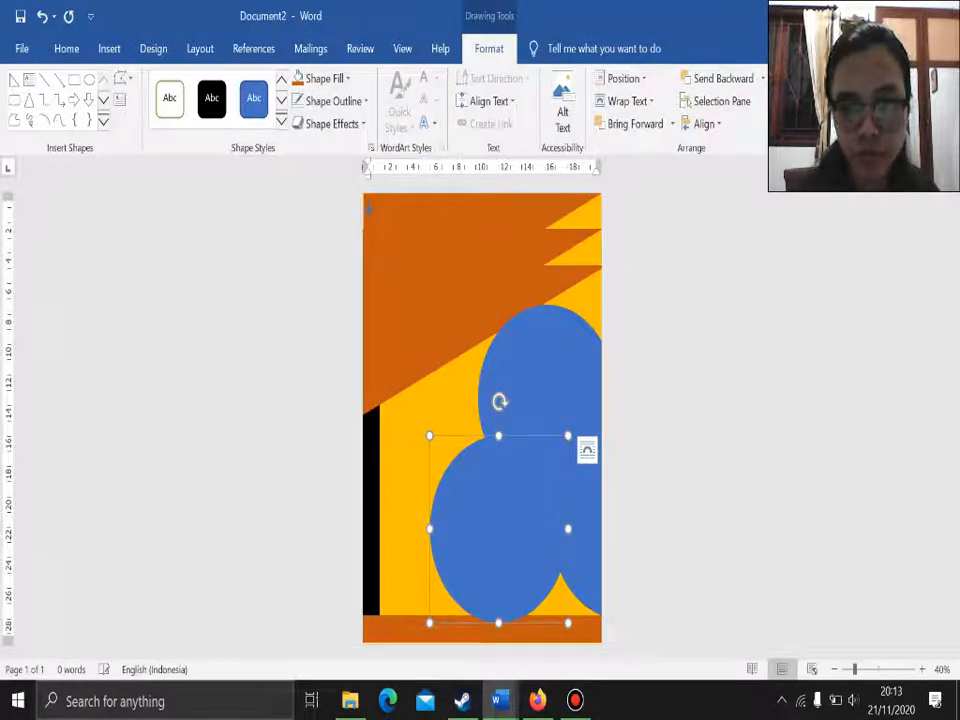
{"action": "left_click", "coordinate": [333, 101]}
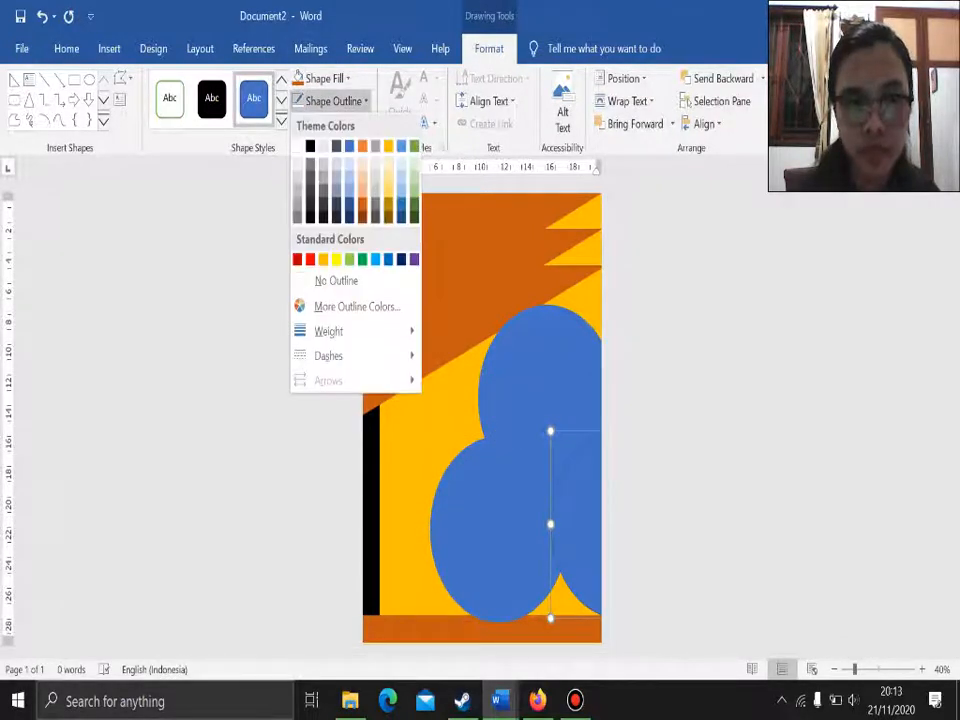
{"action": "key", "text": "Escape"}
{"action": "key", "text": "Escape"}
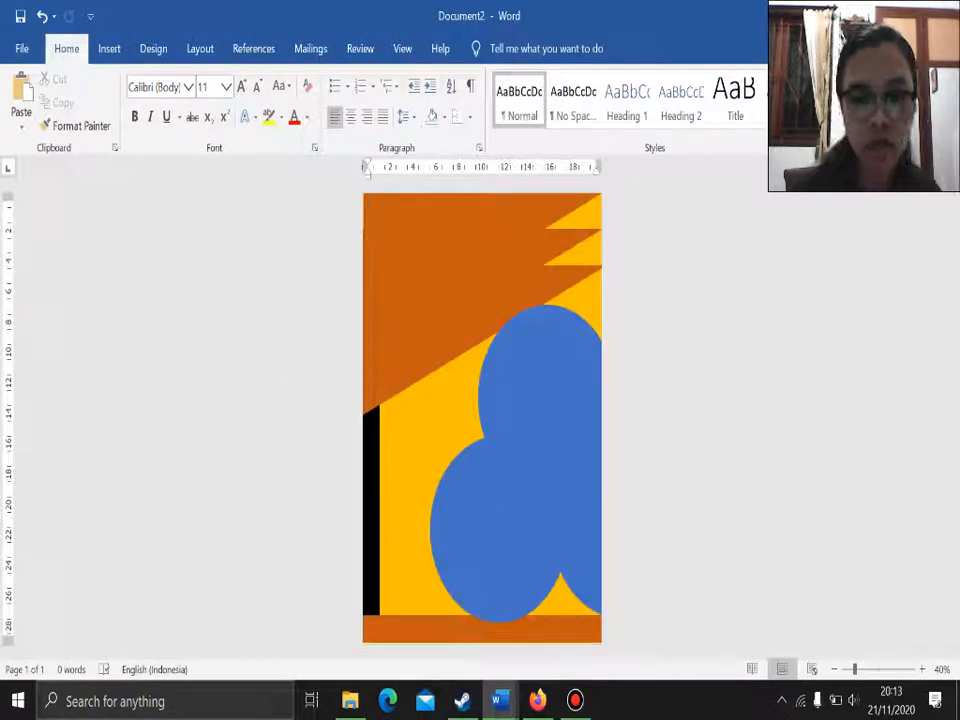
Fill all three circles together with Light Gray, Background 2, Darker 75%
{"action": "left_click", "coordinate": [512, 398]}
{"action": "left_click", "coordinate": [462, 560], "text": "shift"}
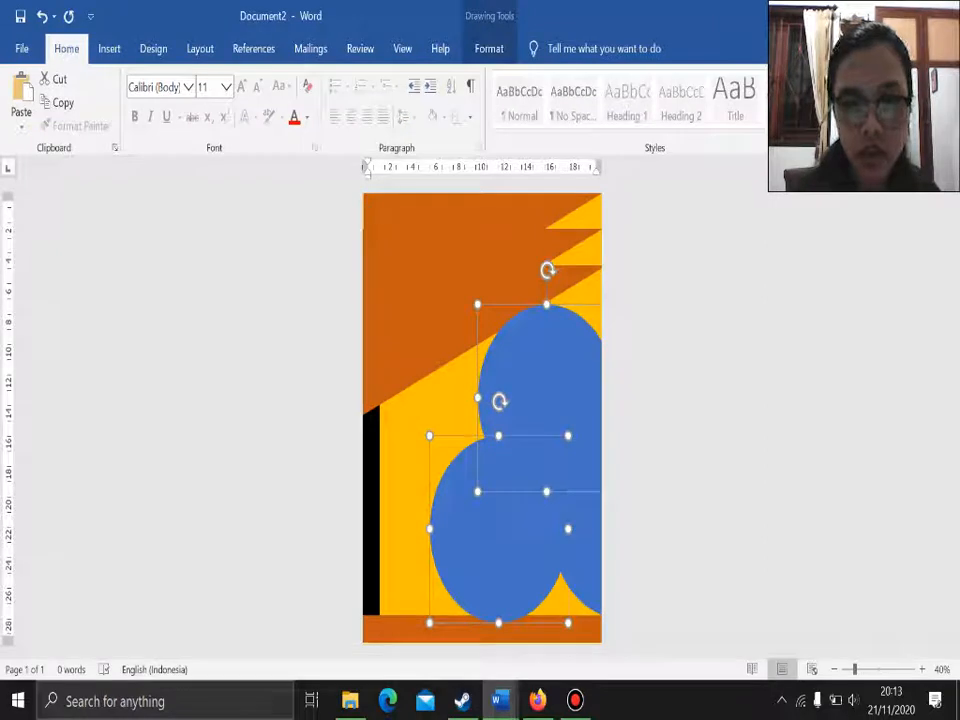
{"action": "left_click", "coordinate": [578, 525], "text": "shift"}
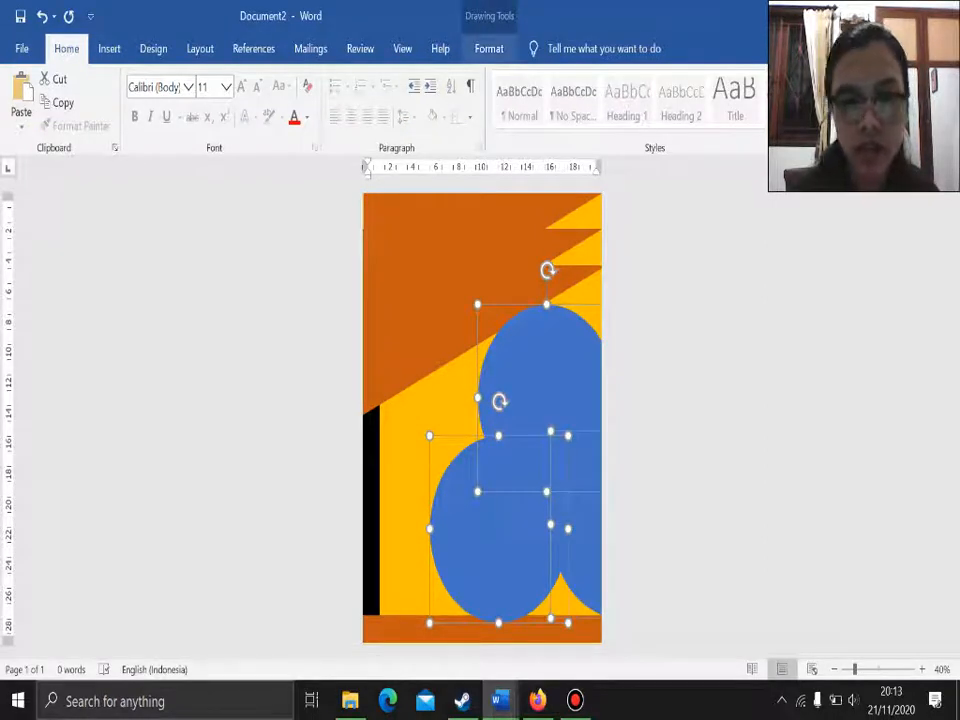
{"action": "left_click", "coordinate": [489, 48]}
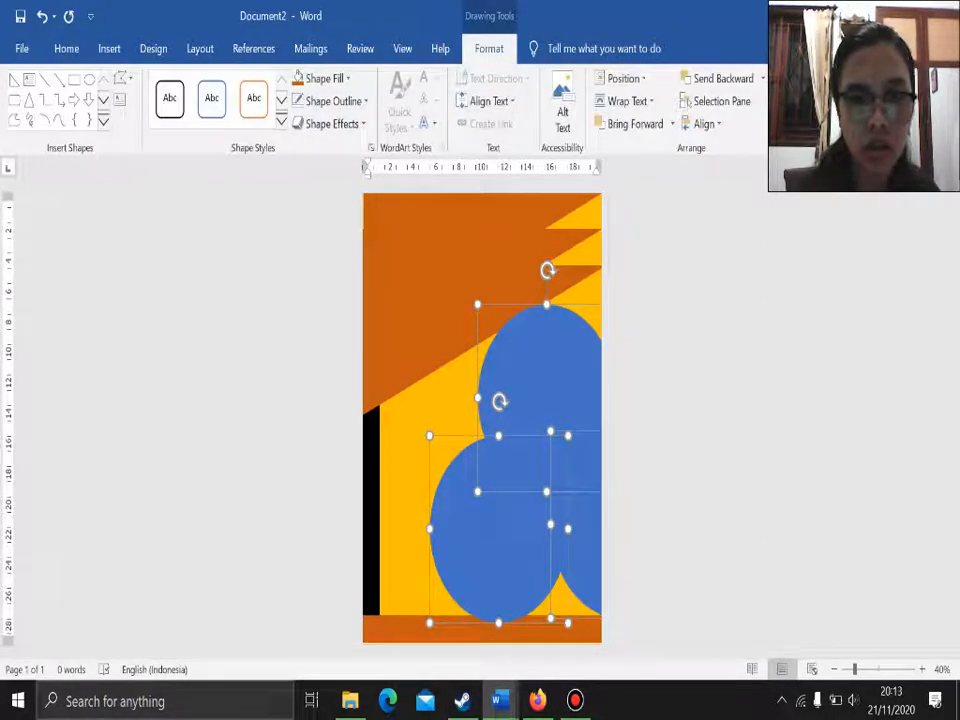
{"action": "left_click", "coordinate": [322, 78]}
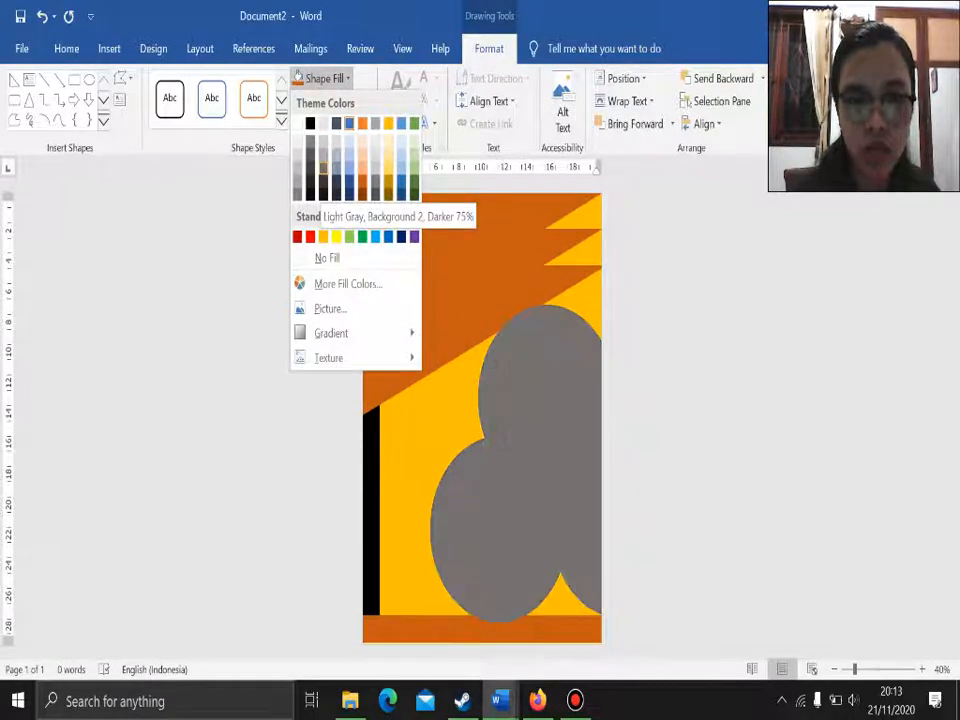
{"action": "left_click", "coordinate": [322, 185]}
{"action": "left_click", "coordinate": [200, 400]}
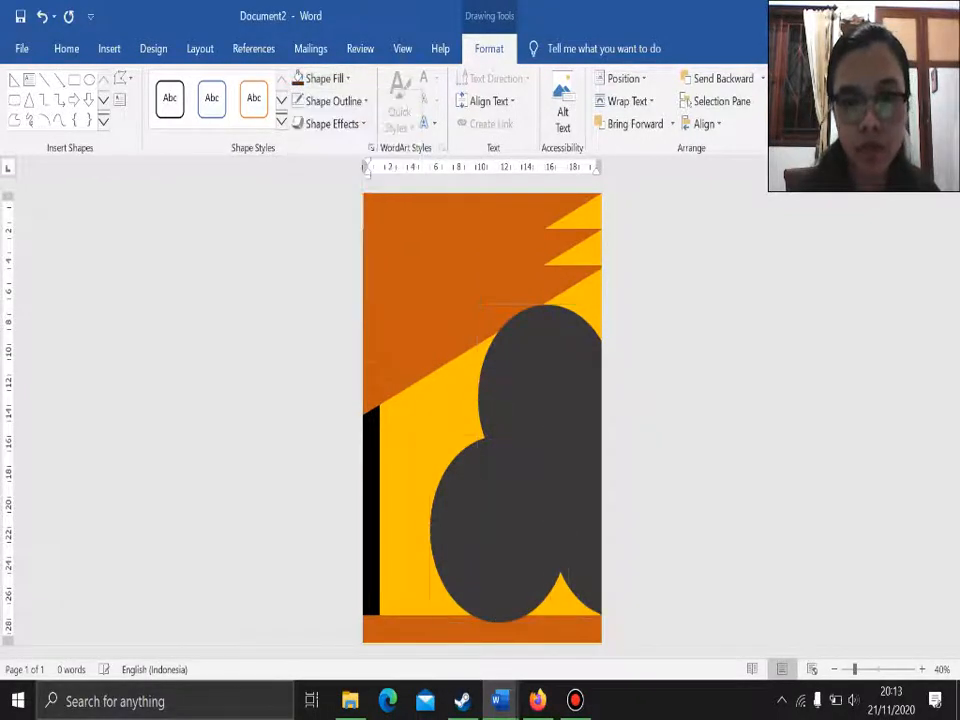
Widen the upper circle slightly to the left, enlarge the lower-left circle, and shift the latter right and up
{"action": "left_click", "coordinate": [540, 390]}
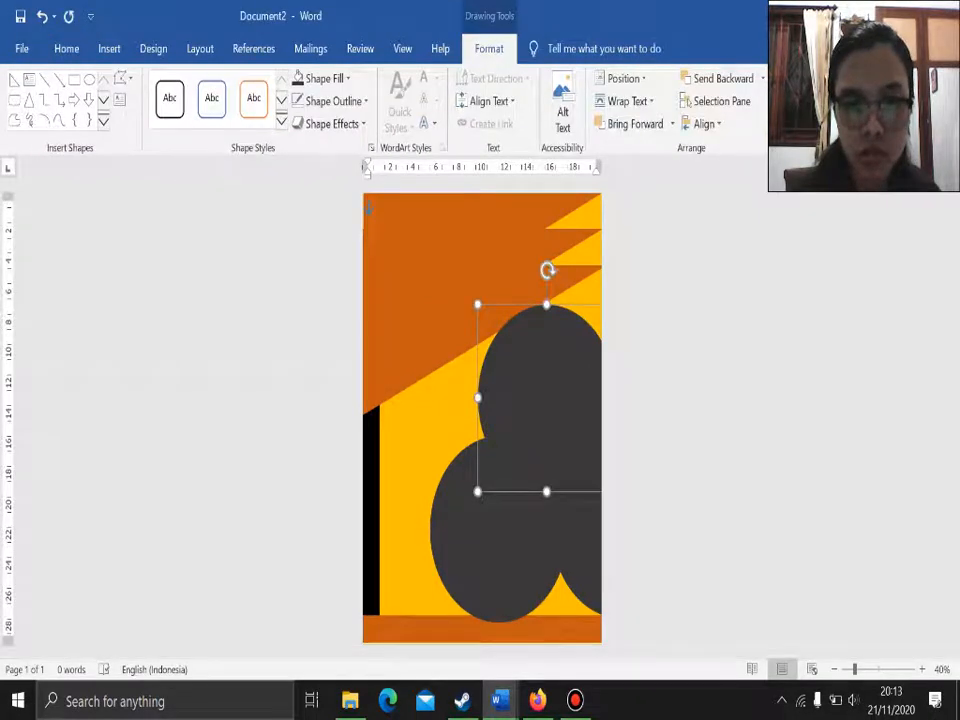
{"action": "left_click_drag", "start_coordinate": [477, 397], "coordinate": [467, 398]}
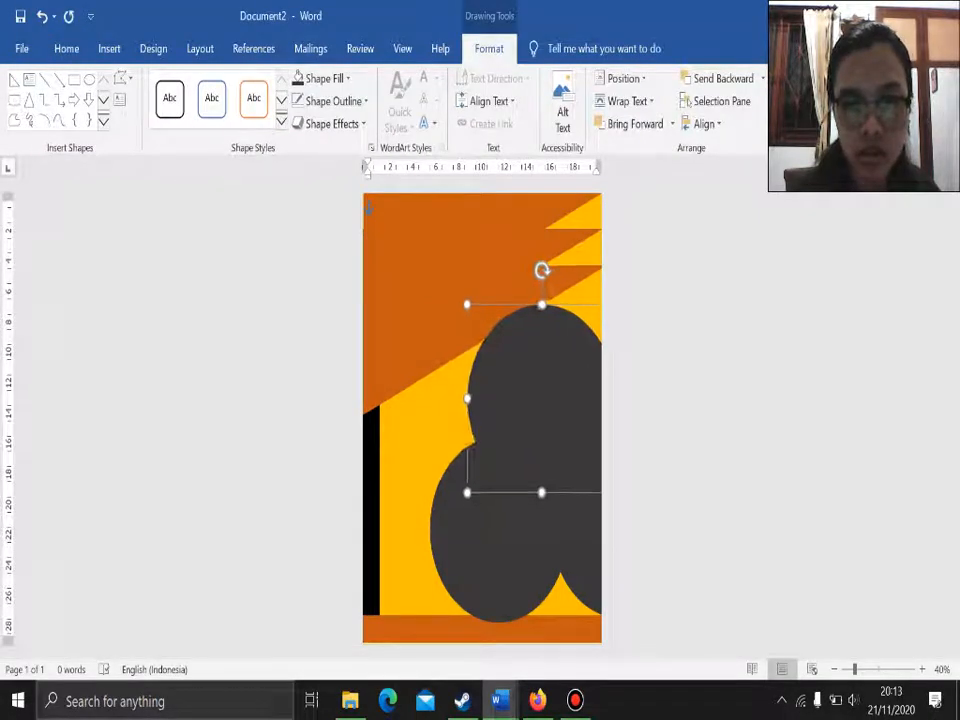
{"action": "left_click", "coordinate": [455, 510]}
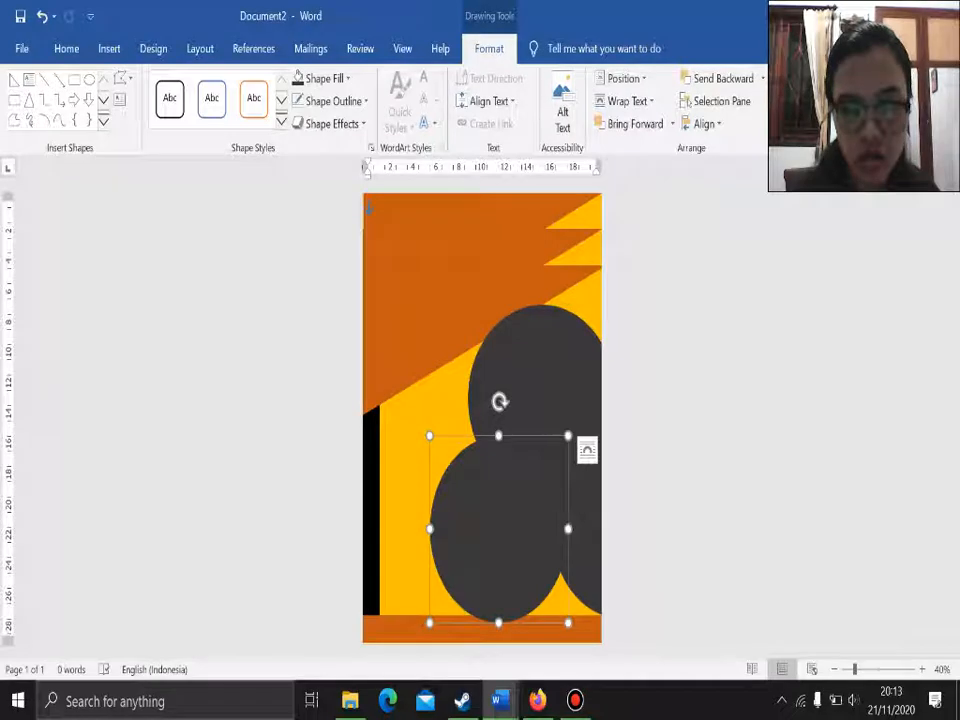
{"action": "left_click_drag", "start_coordinate": [429, 622], "coordinate": [419, 635]}
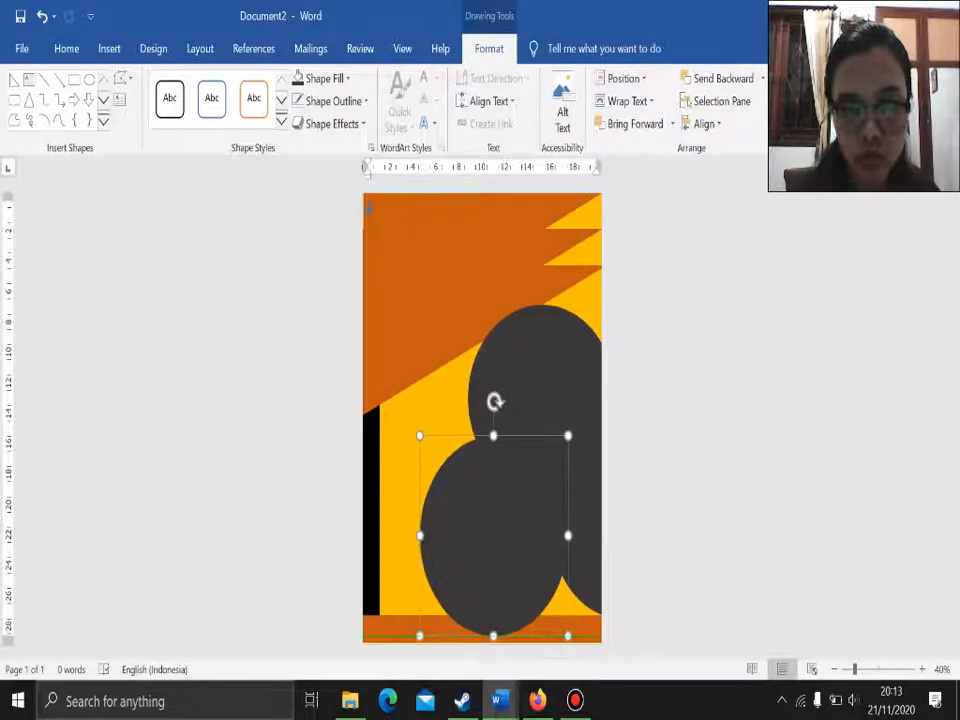
{"action": "key", "text": "Right"}
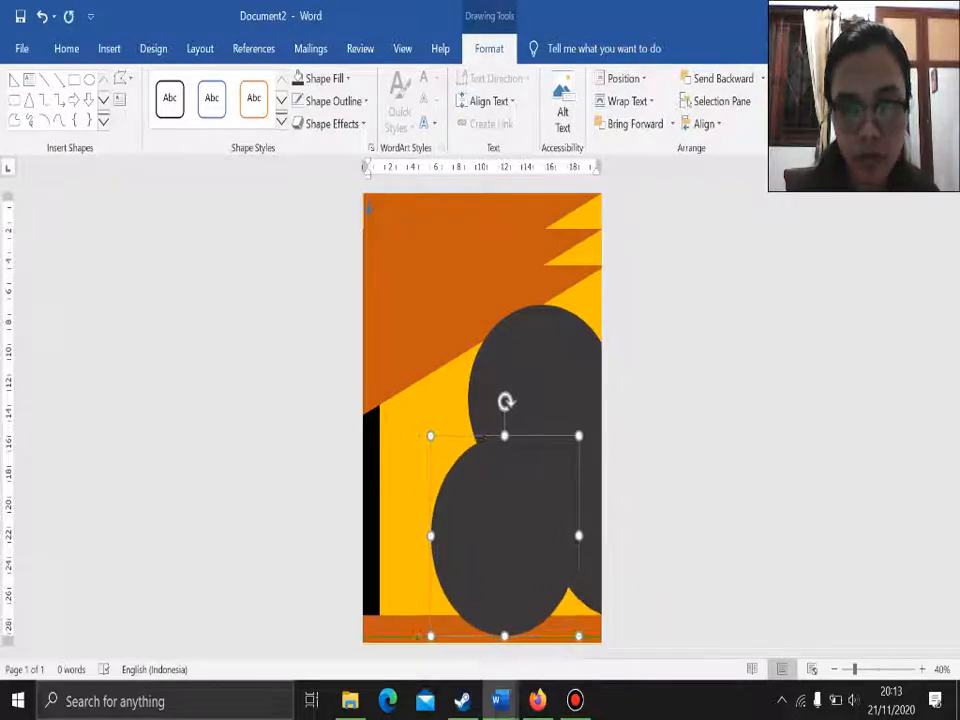
{"action": "key", "text": "Up"}
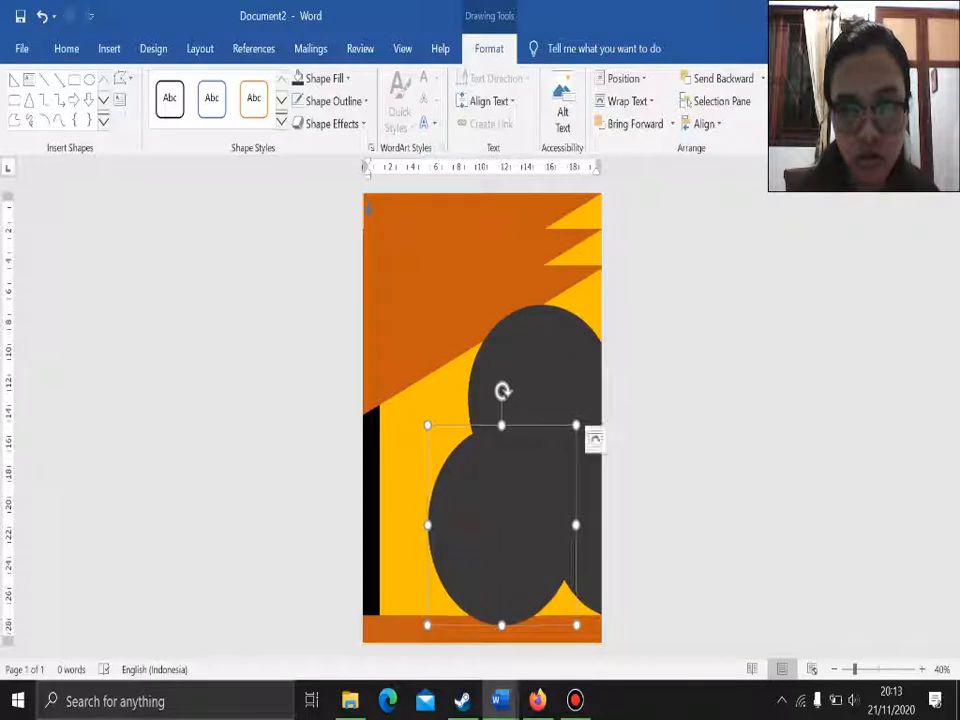
Rearrange the cluster by moving the lower-right circle down and shifting the upper and lower-left circles slightly right
{"action": "left_click_drag", "start_coordinate": [427, 524], "coordinate": [550, 524]}
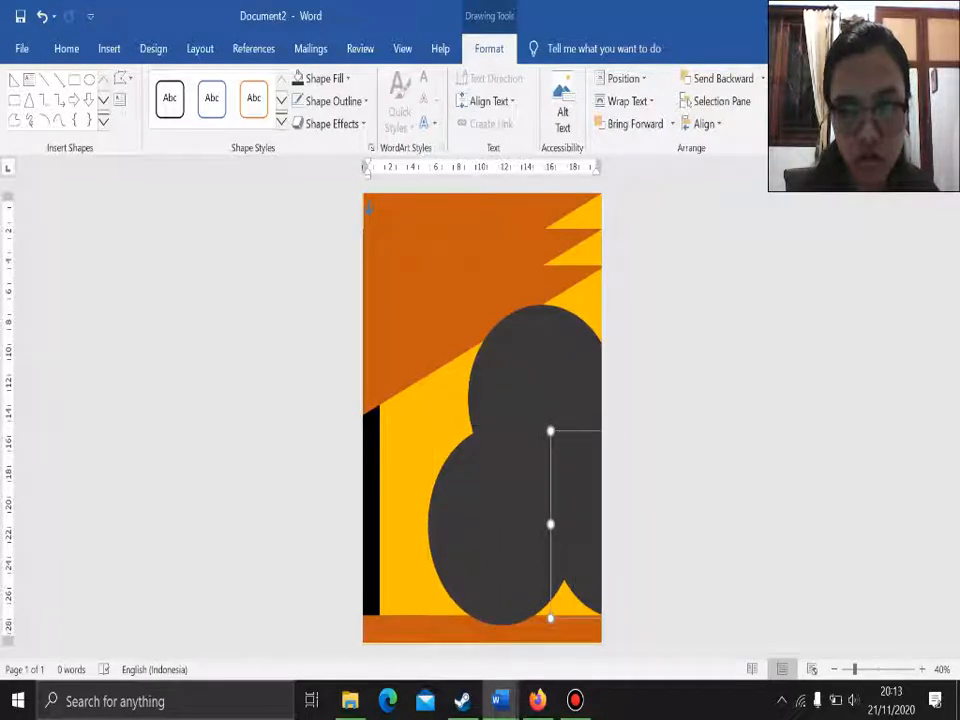
{"action": "key", "text": "Down"}
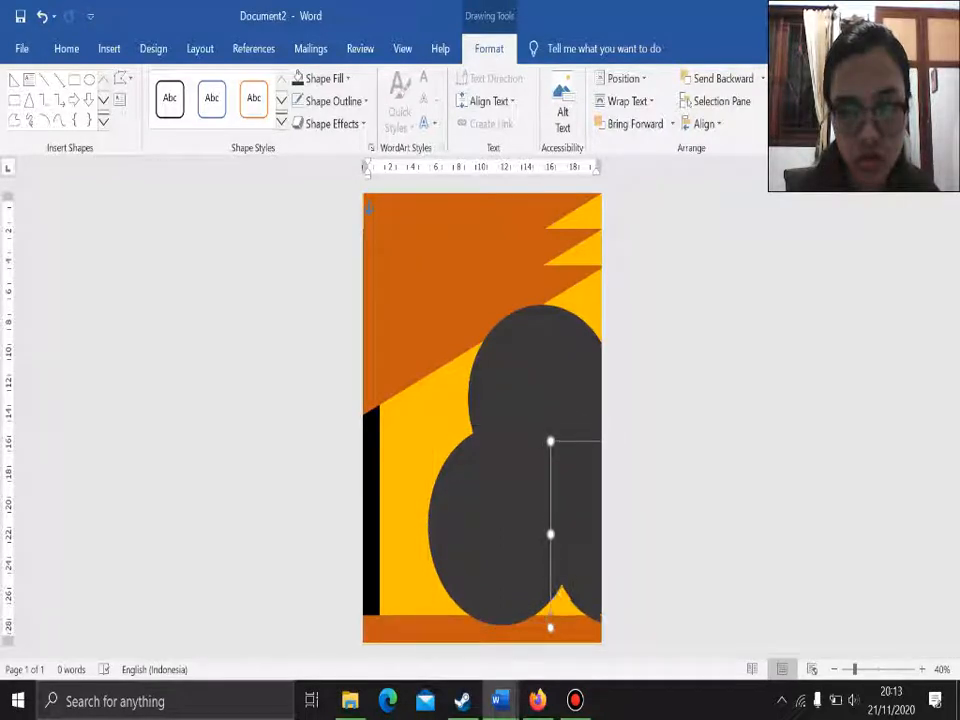
{"action": "left_click_drag", "start_coordinate": [501, 525], "coordinate": [504, 532]}
{"action": "left_click_drag", "start_coordinate": [540, 385], "coordinate": [548, 383]}
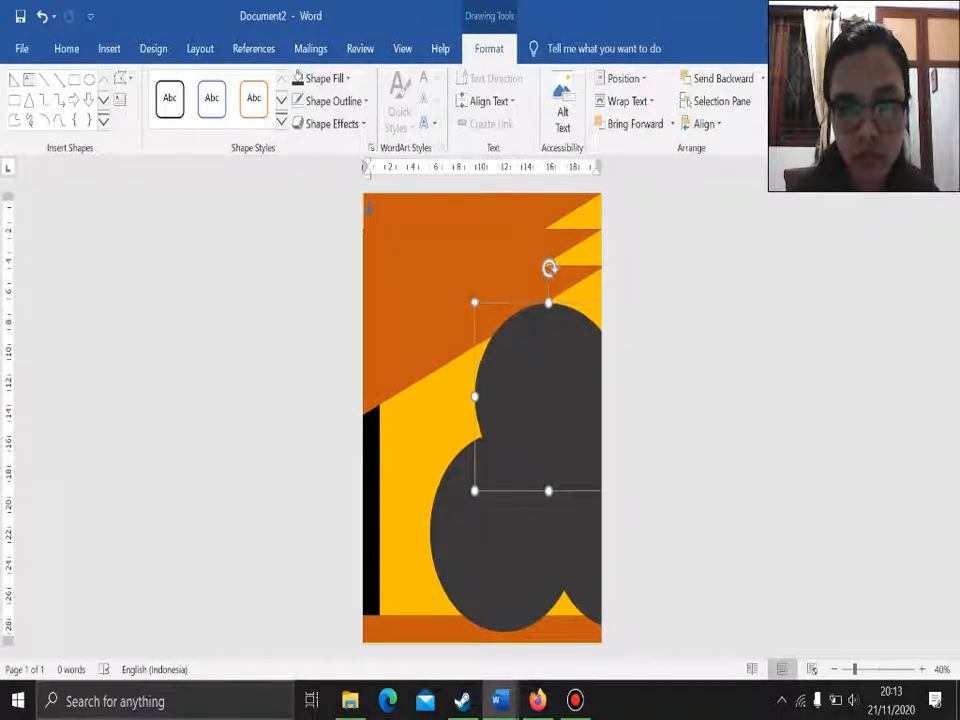
{"action": "mouse_move", "coordinate": [504, 532]}
{"action": "left_mouse_down"}
{"action": "mouse_move", "coordinate": [514, 526]}
{"action": "mouse_move", "coordinate": [517, 536]}
{"action": "mouse_move", "coordinate": [509, 527]}
{"action": "left_mouse_up"}
{"action": "left_click", "coordinate": [590, 550]}
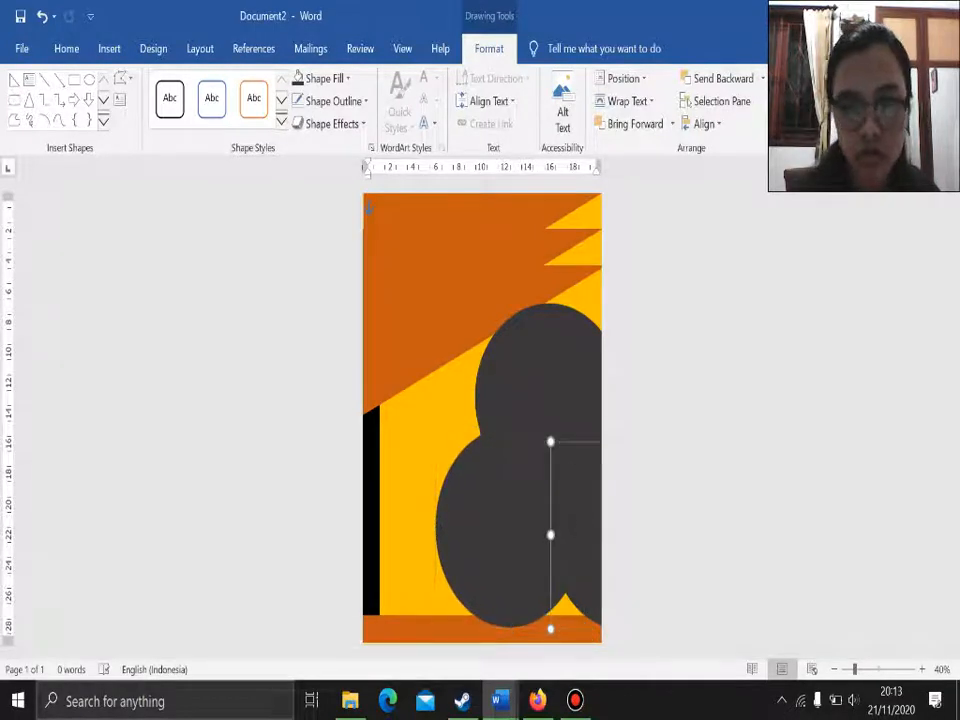
Send the three dark circles backward so they sit behind the bottom orange strip and the lowest orange triangle
{"action": "left_click", "coordinate": [510, 530]}
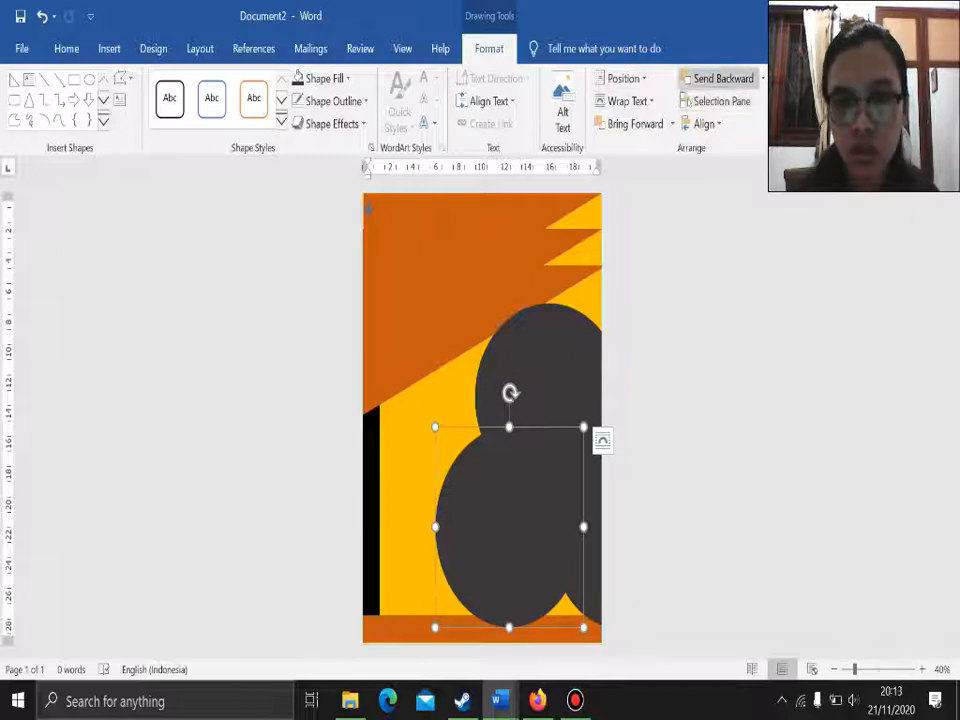
{"action": "left_click", "coordinate": [712, 79]}
{"action": "left_click", "coordinate": [717, 79]}
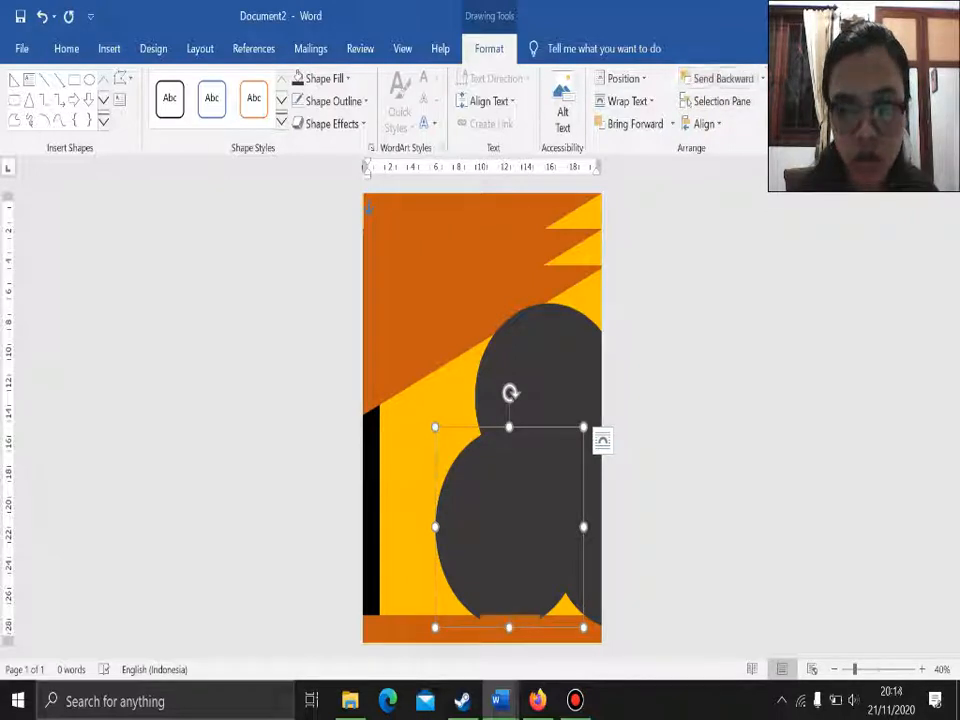
{"action": "left_click", "coordinate": [588, 545]}
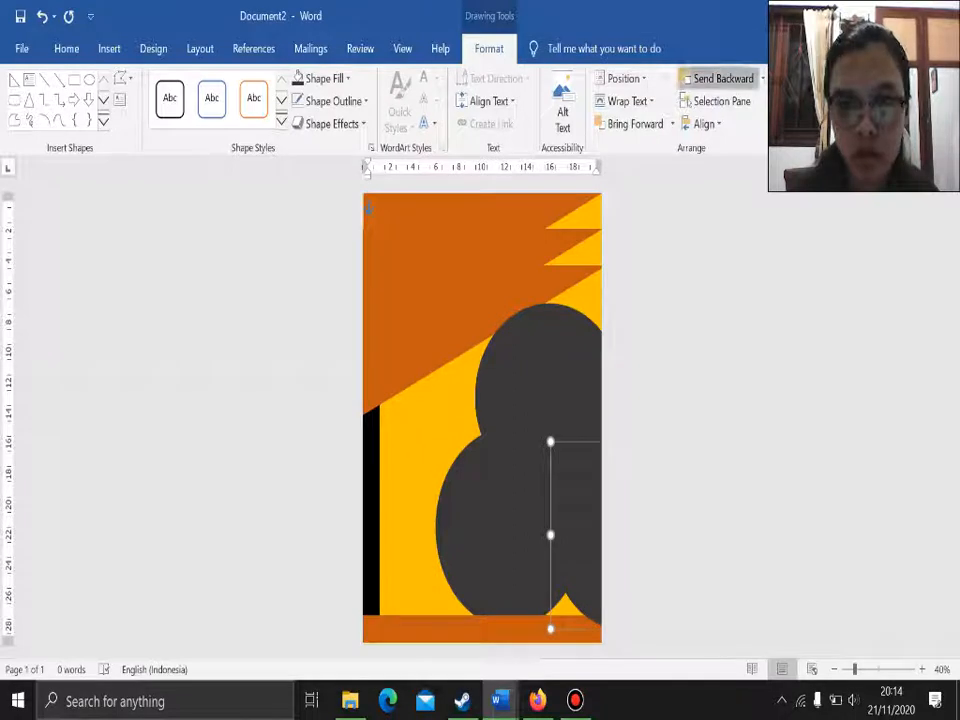
{"action": "left_click", "coordinate": [714, 79]}
{"action": "left_click", "coordinate": [548, 385]}
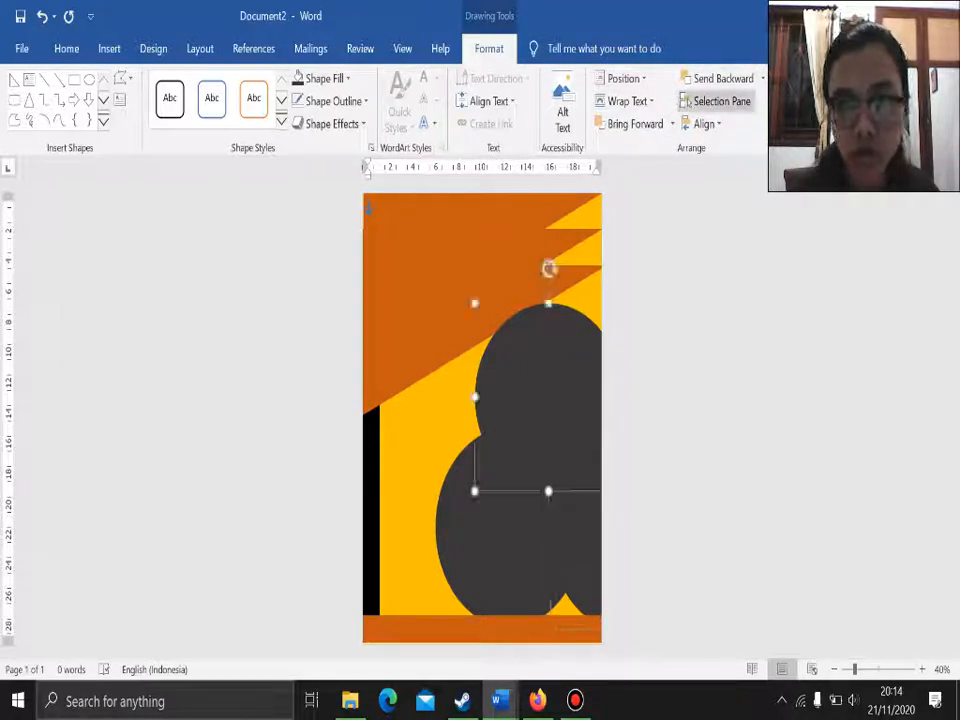
{"action": "left_click", "coordinate": [716, 79]}
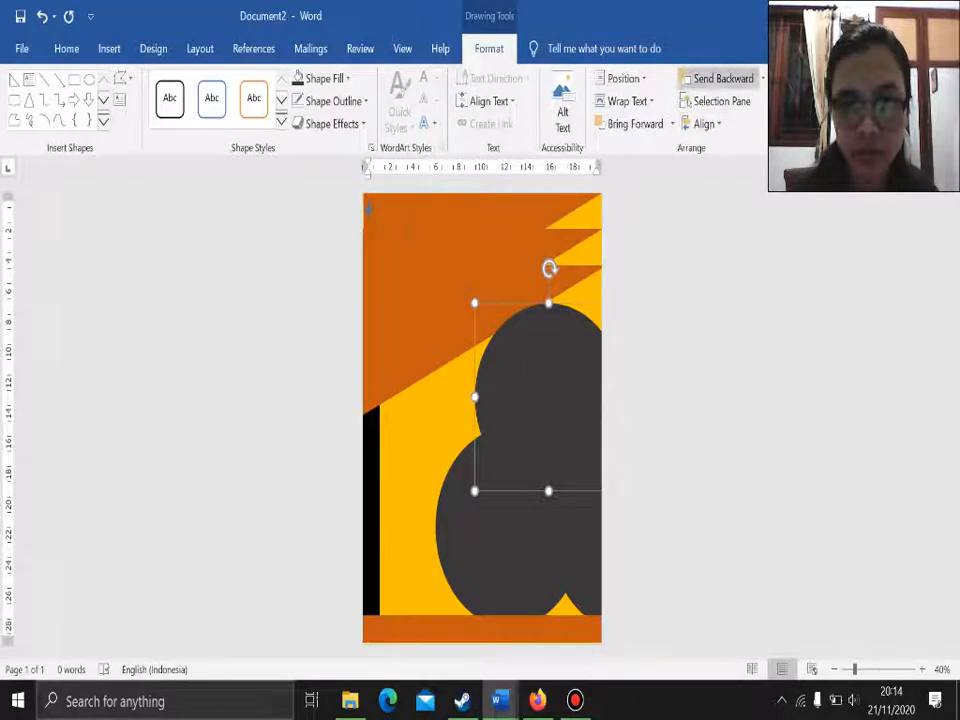
{"action": "left_click", "coordinate": [690, 340]}
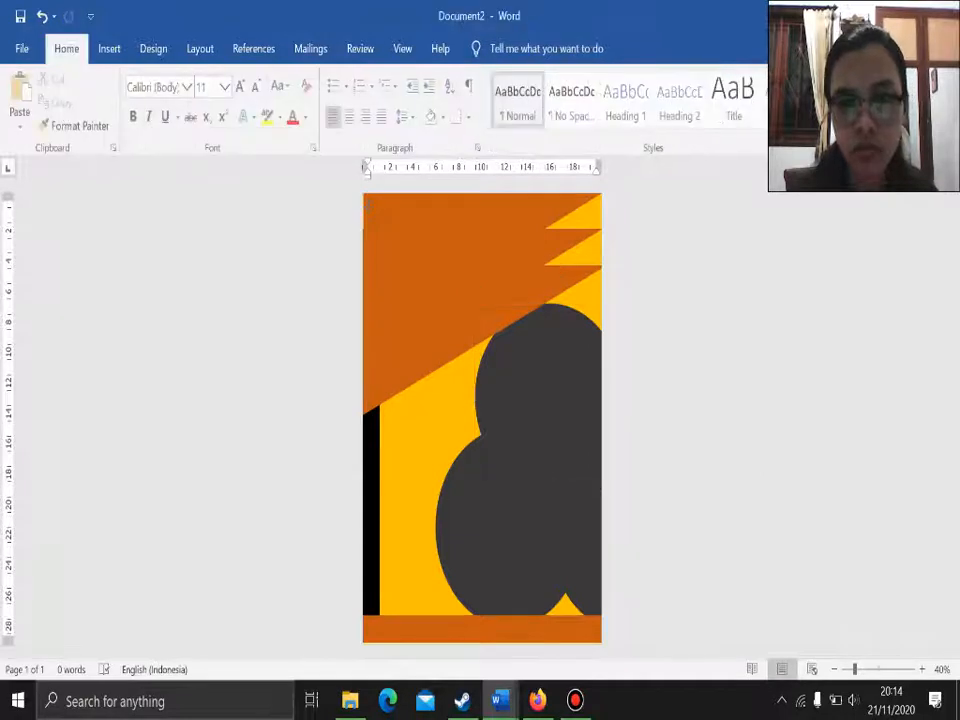
Move the upper dark circle slightly to the right, further past the page edge
{"action": "left_click_drag", "start_coordinate": [548, 390], "coordinate": [554, 390]}
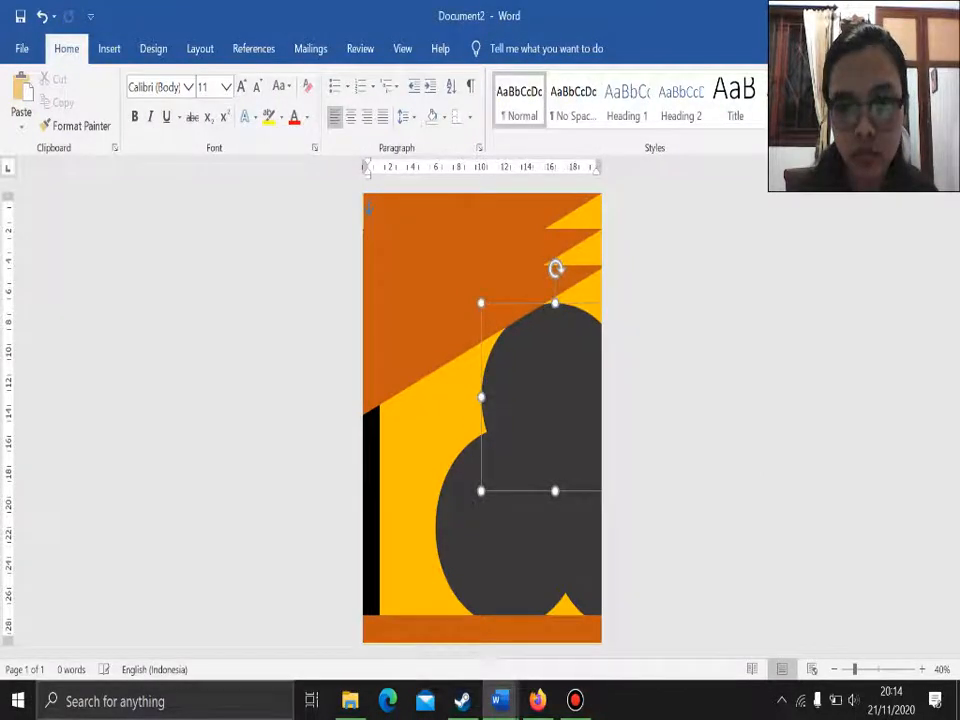
{"action": "left_click", "coordinate": [583, 535]}
{"action": "left_click", "coordinate": [685, 450]}
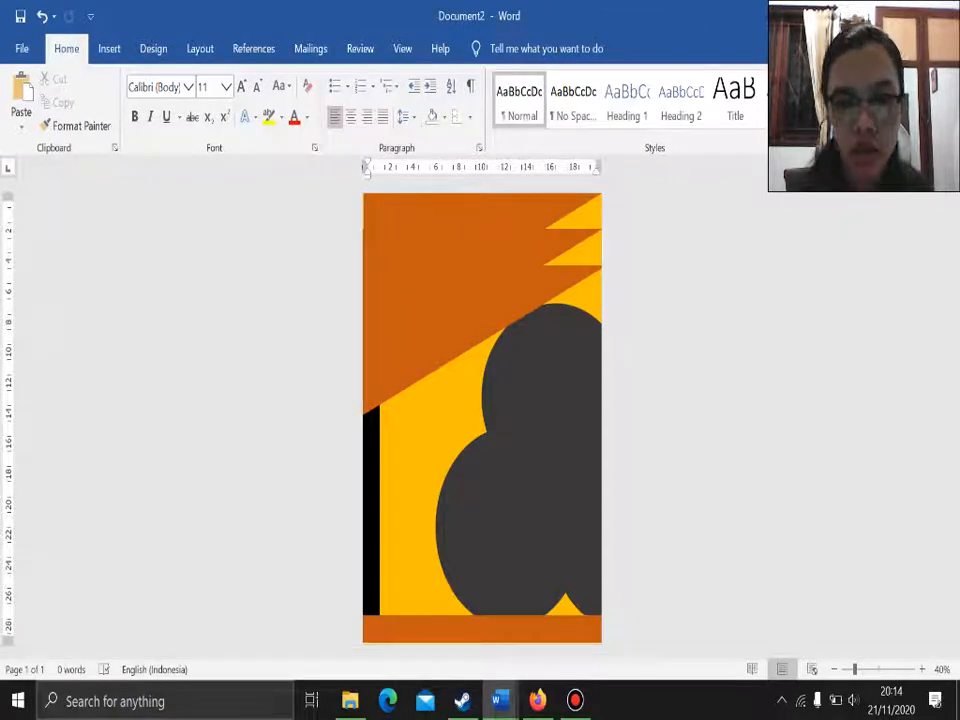
Move the lower-right circle slightly down and left to narrow the yellow gap above the bottom strip
{"action": "left_click", "coordinate": [570, 535]}
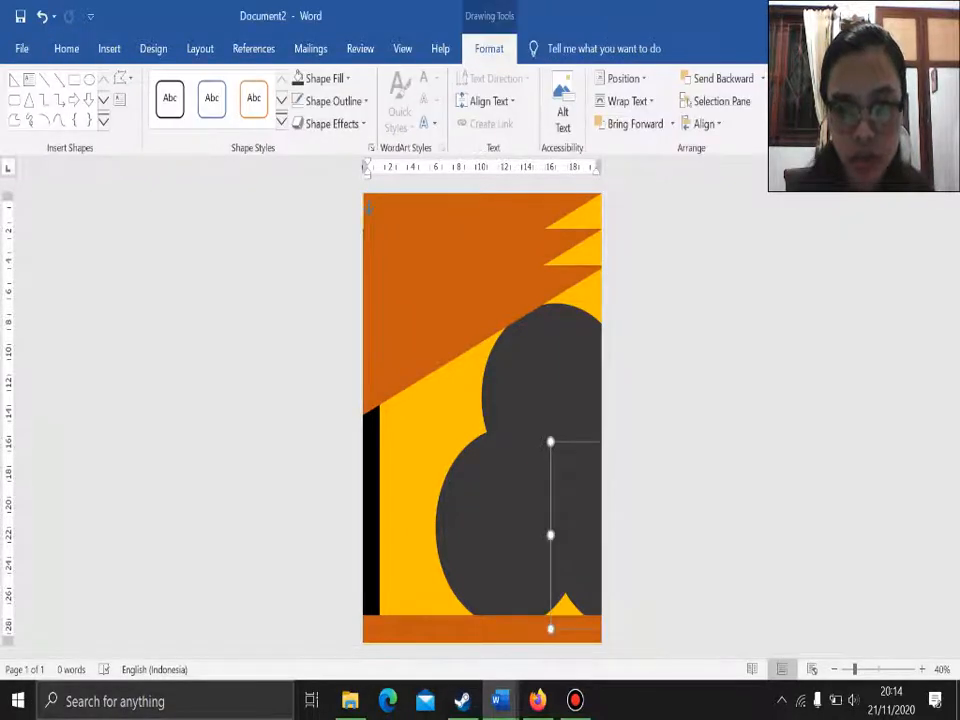
{"action": "key", "text": "Down"}
{"action": "key", "text": "Left"}
{"action": "key", "text": "Left"}
{"action": "key", "text": "Left"}
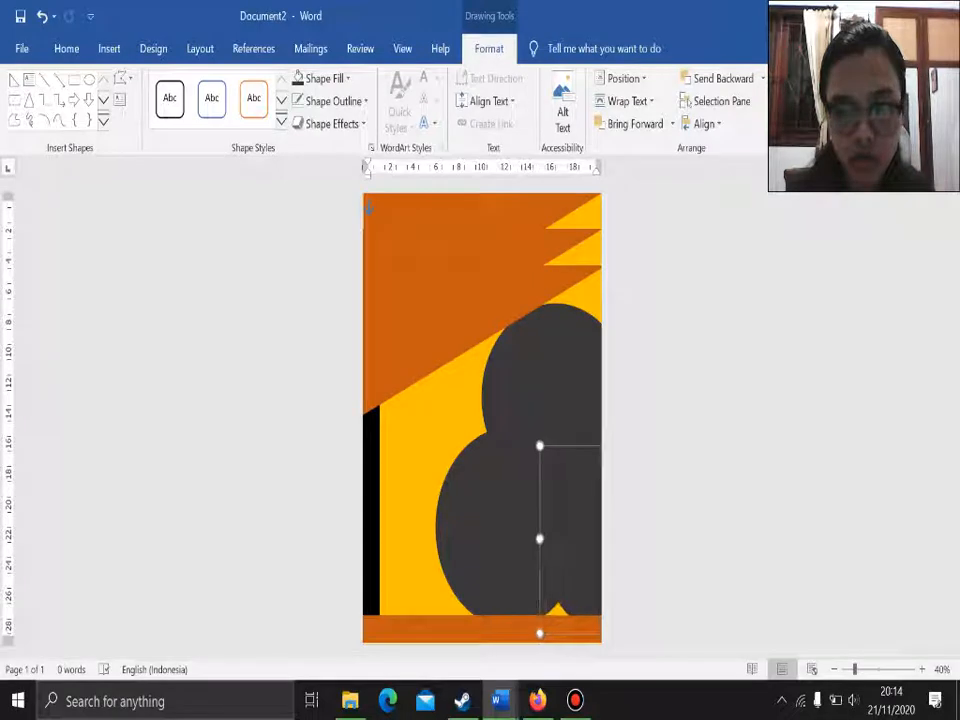
{"action": "key", "text": "Left"}
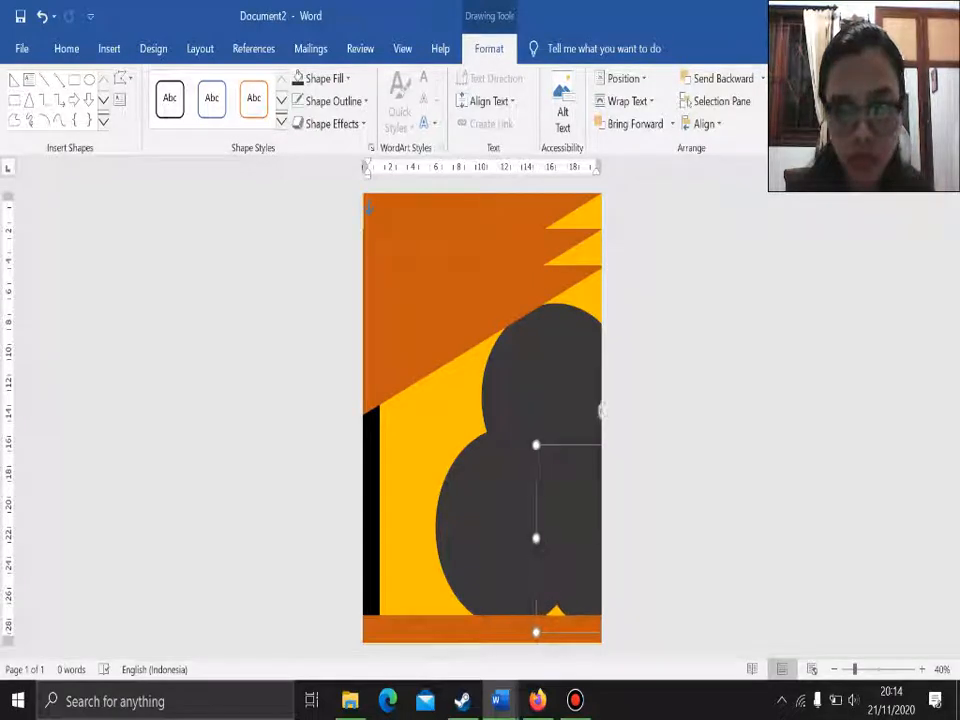
{"action": "key", "text": "Escape"}
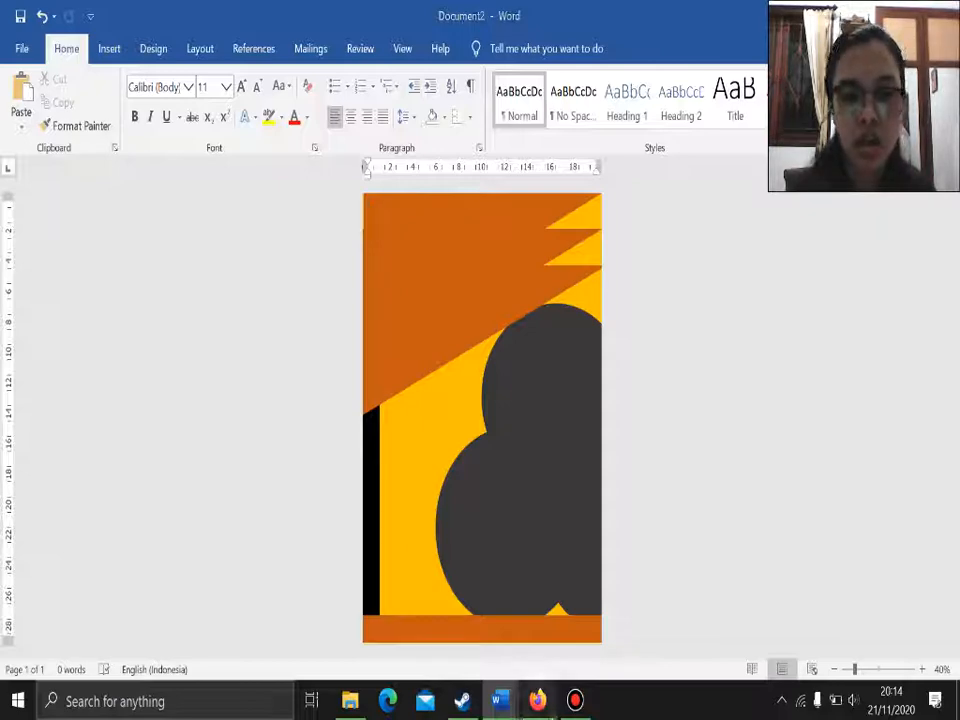
Switch to Firefox and look through the accumulator image results for a suitable cover picture
{"action": "key", "text": "alt+Tab"}
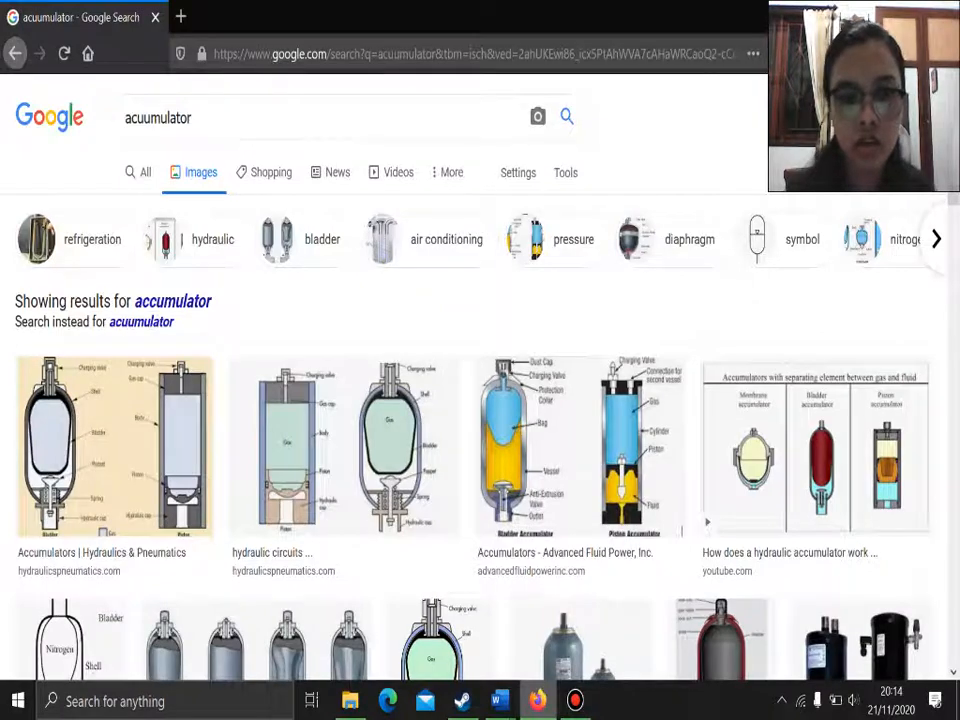
{"action": "scroll", "coordinate": [345, 400], "scroll_direction": "down", "scroll_amount": 1}
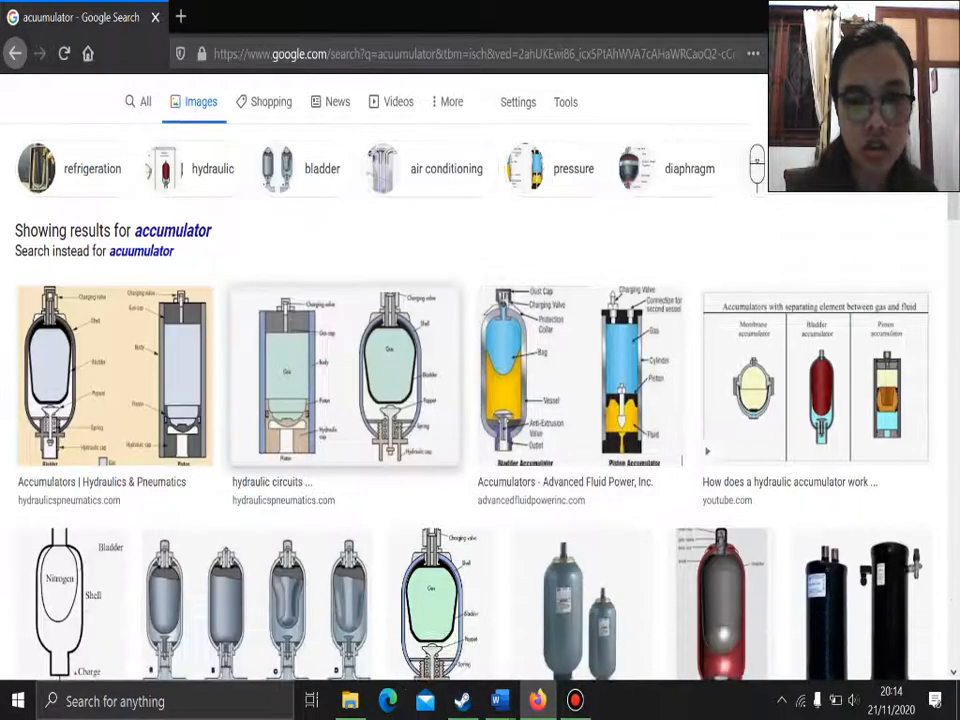
{"action": "scroll", "coordinate": [345, 400], "scroll_direction": "down", "scroll_amount": 5}
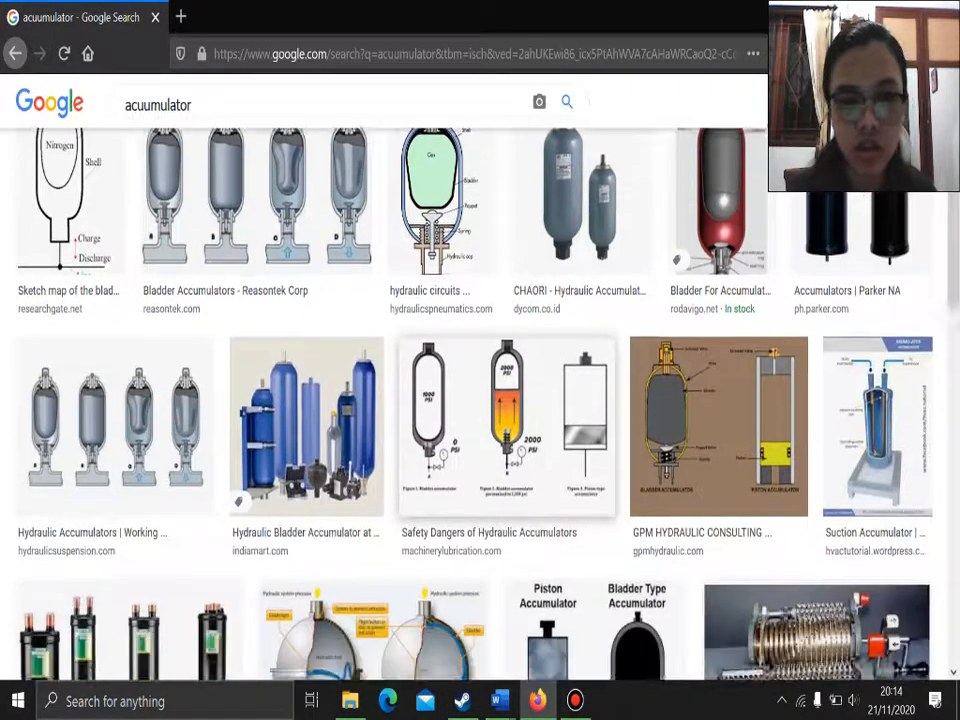
{"action": "scroll", "coordinate": [560, 430], "scroll_direction": "down", "scroll_amount": 5}
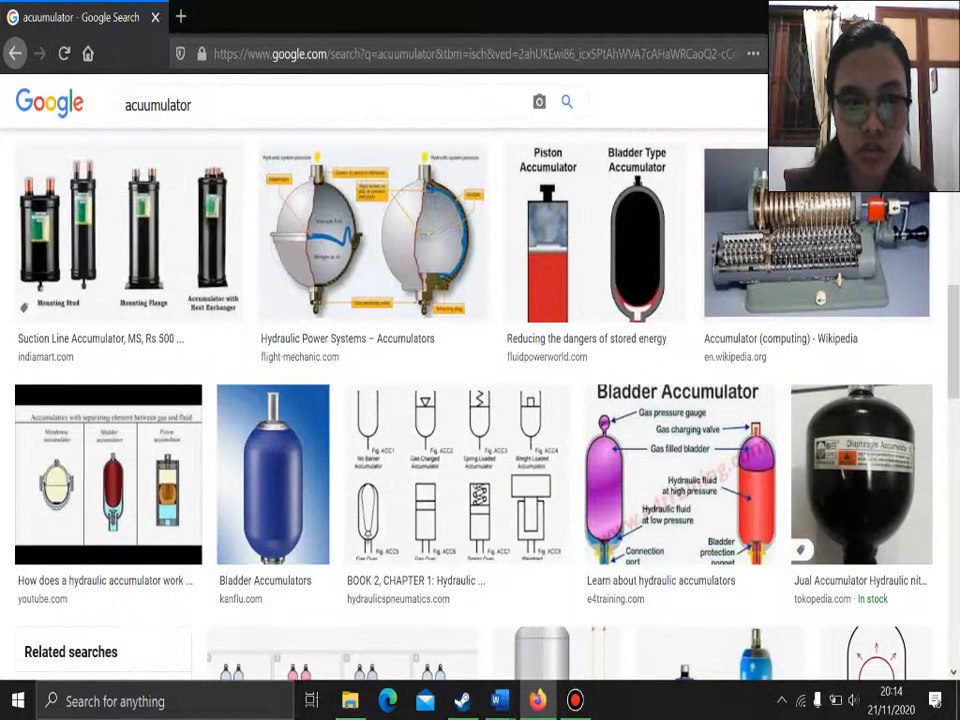
{"action": "scroll", "coordinate": [560, 430], "scroll_direction": "down", "scroll_amount": 4}
{"action": "scroll", "coordinate": [560, 430], "scroll_direction": "up", "scroll_amount": 15}
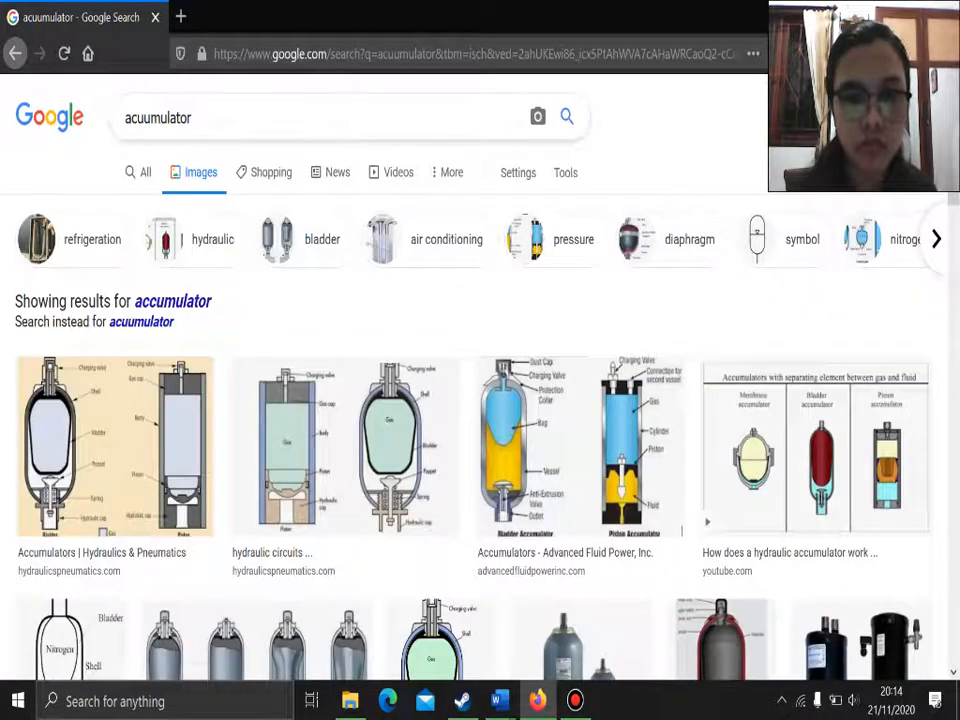
Correct the misspelled image search term to "accumulator" and run the search again
{"action": "double_click", "coordinate": [158, 118]}
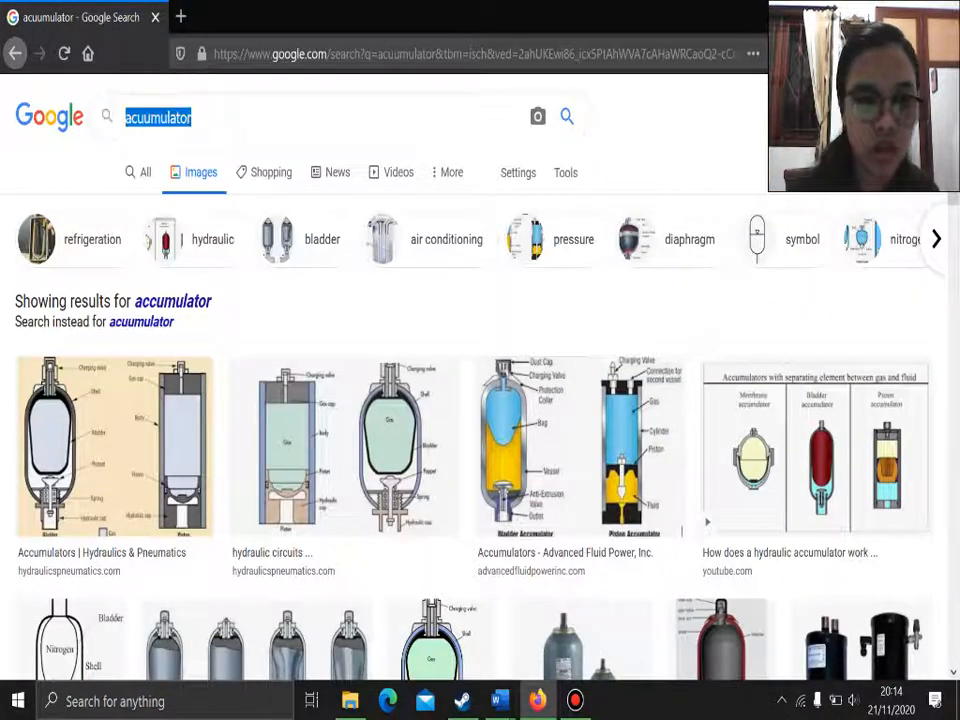
{"action": "type", "text": "accumulator"}
{"action": "key", "text": "Return"}
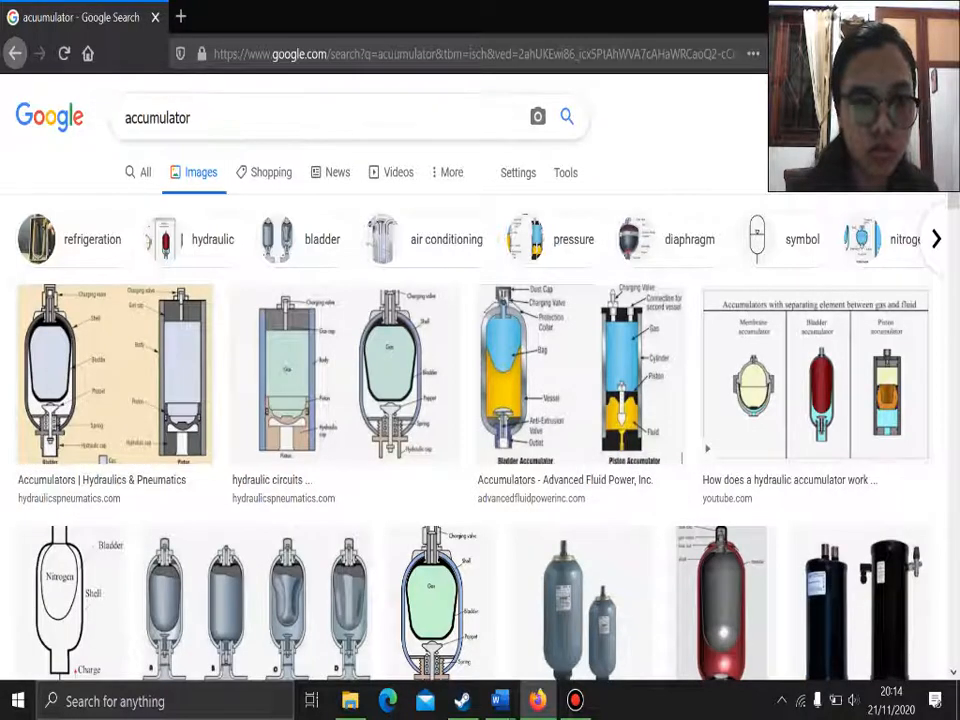
Search Google Images for "electrochemistry" and look through the results for a suitable cover picture
{"action": "double_click", "coordinate": [158, 118]}
{"action": "type", "text": "elec"}
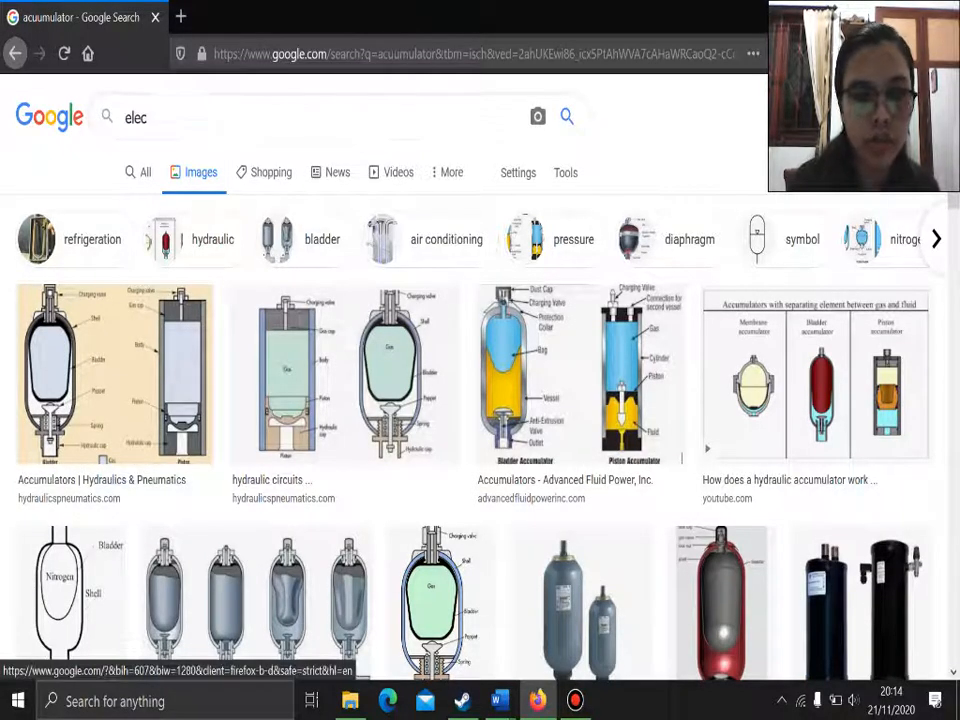
{"action": "type", "text": "trim"}
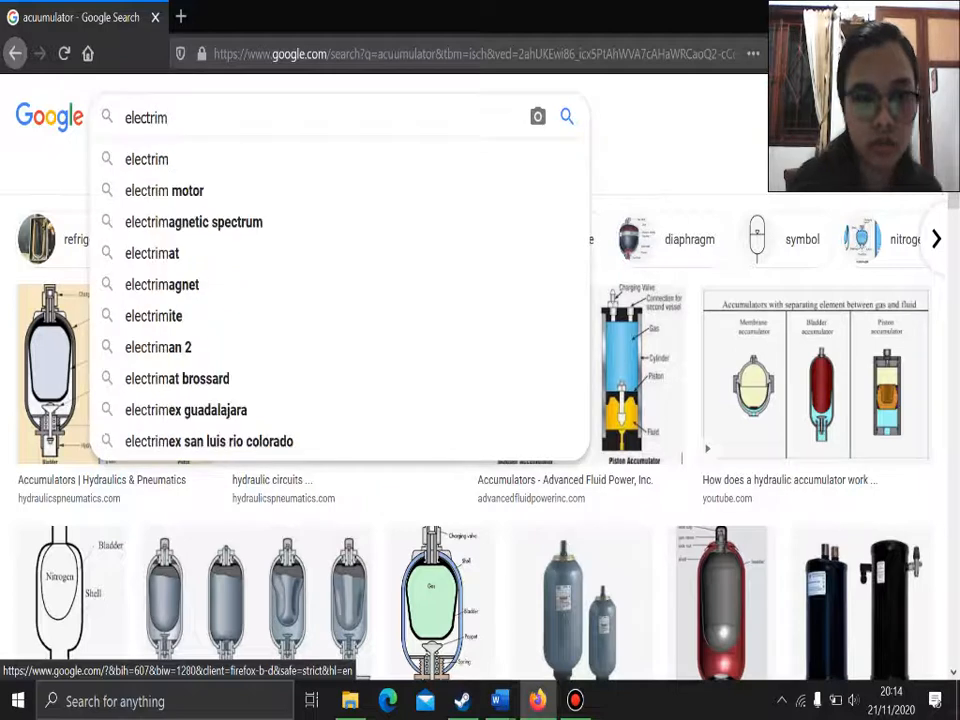
{"action": "type", "text": "is"}
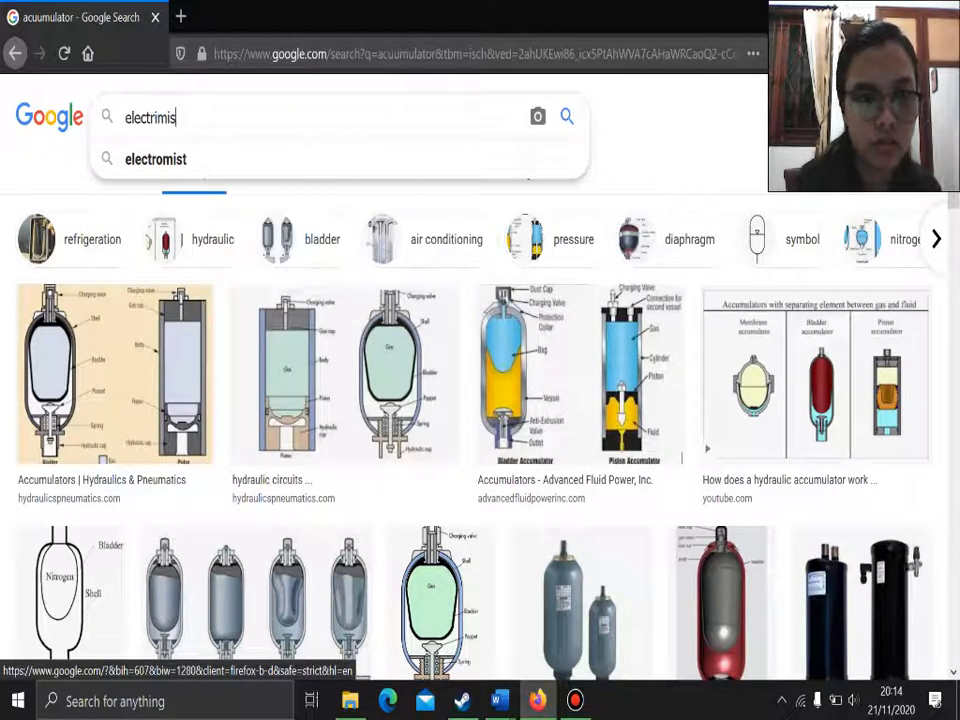
{"action": "key", "text": "BackSpace"}
{"action": "key", "text": "BackSpace"}
{"action": "key", "text": "BackSpace"}
{"action": "key", "text": "BackSpace"}
{"action": "type", "text": "o"}
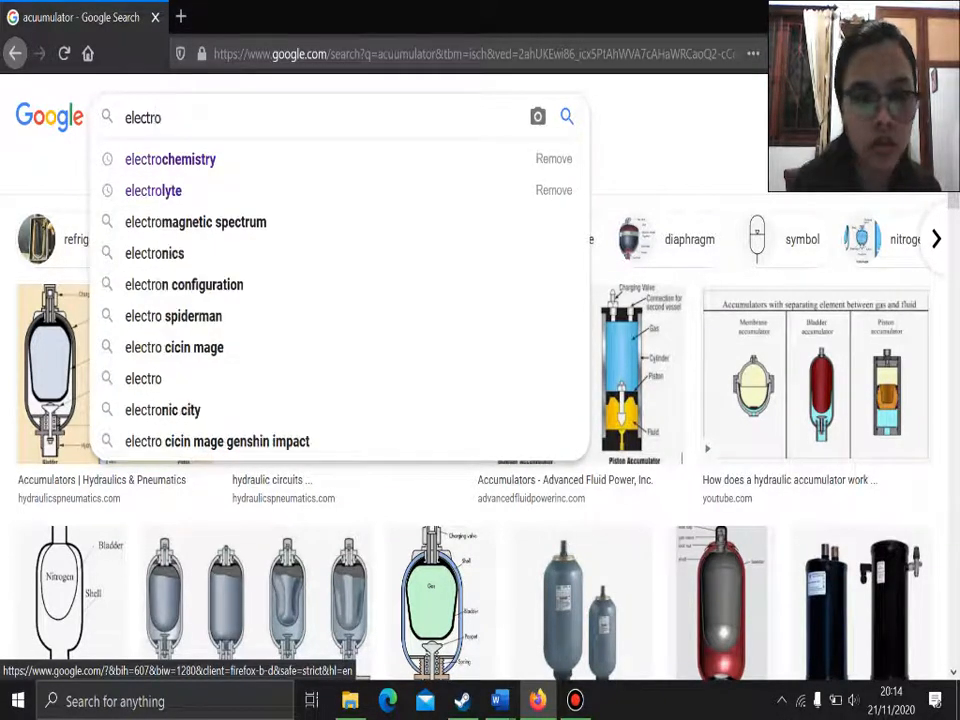
{"action": "key", "text": "Down"}
{"action": "key", "text": "Return"}
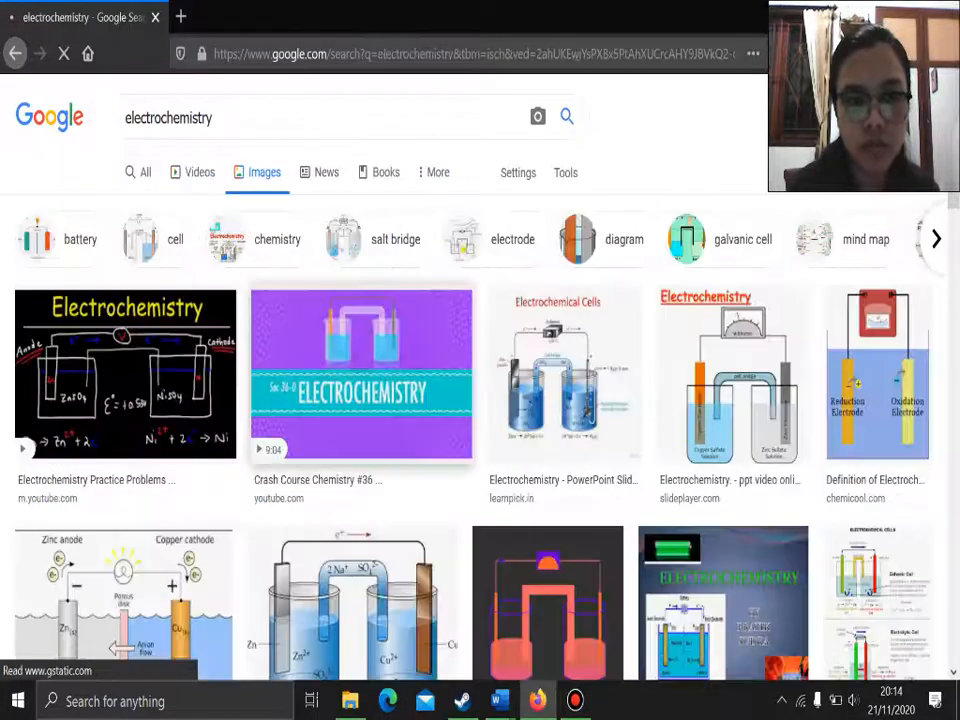
{"action": "scroll", "coordinate": [492, 454], "scroll_direction": "down", "scroll_amount": 3}
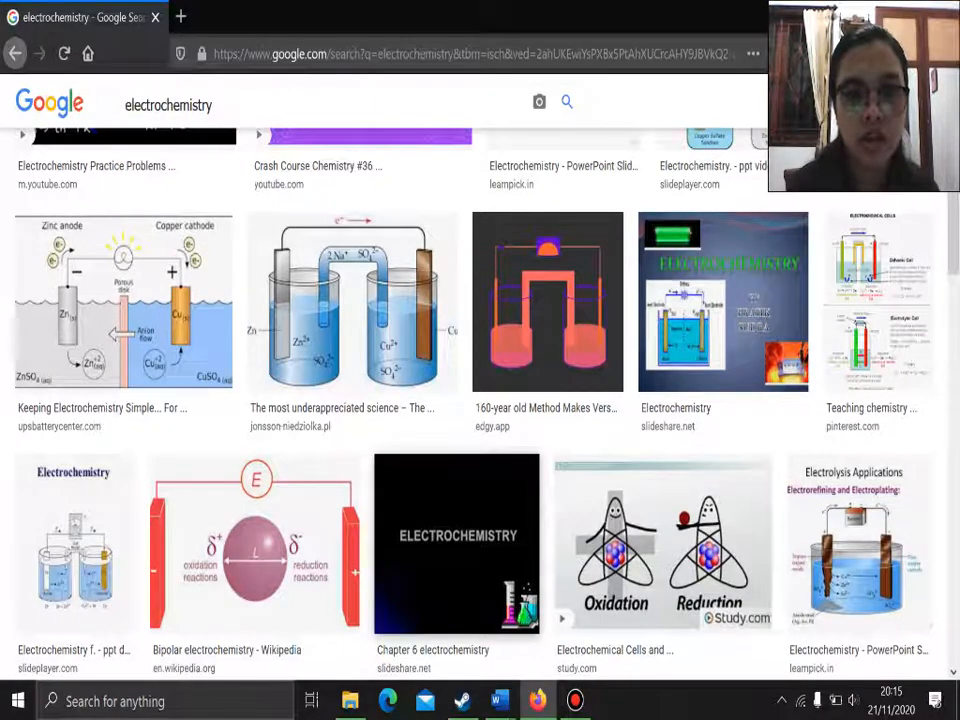
{"action": "scroll", "coordinate": [480, 400], "scroll_direction": "down", "scroll_amount": 2}
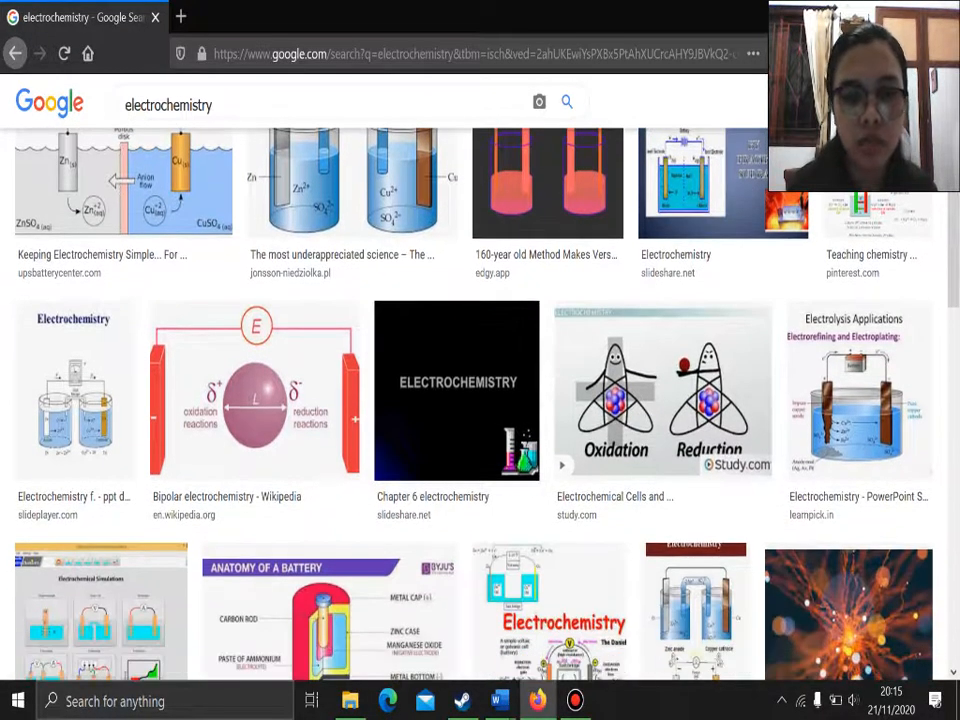
{"action": "scroll", "coordinate": [480, 400], "scroll_direction": "down", "scroll_amount": 3}
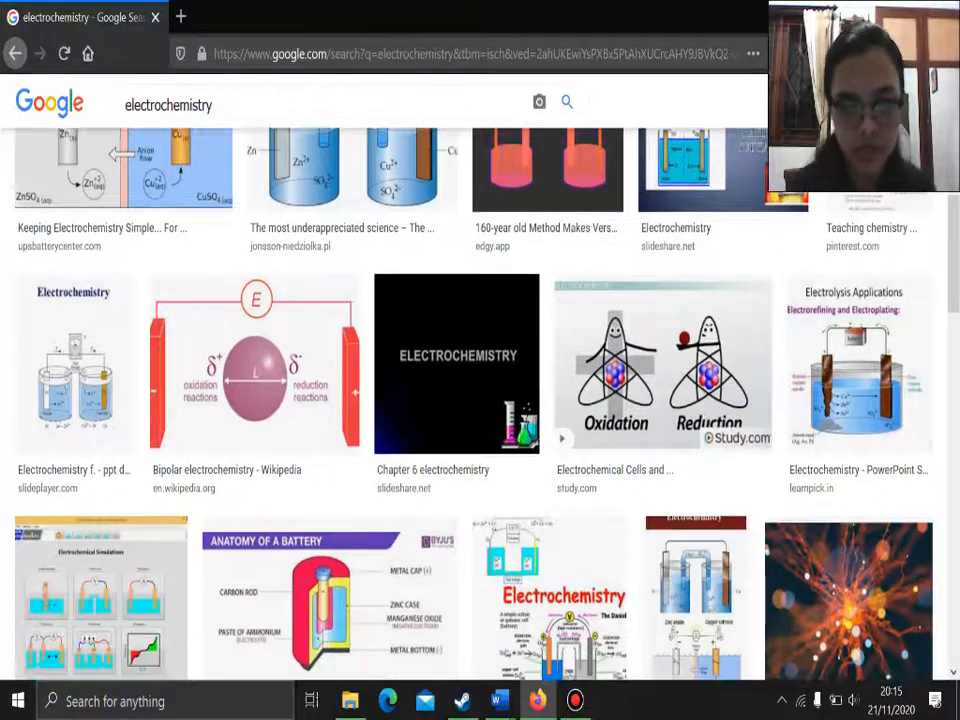